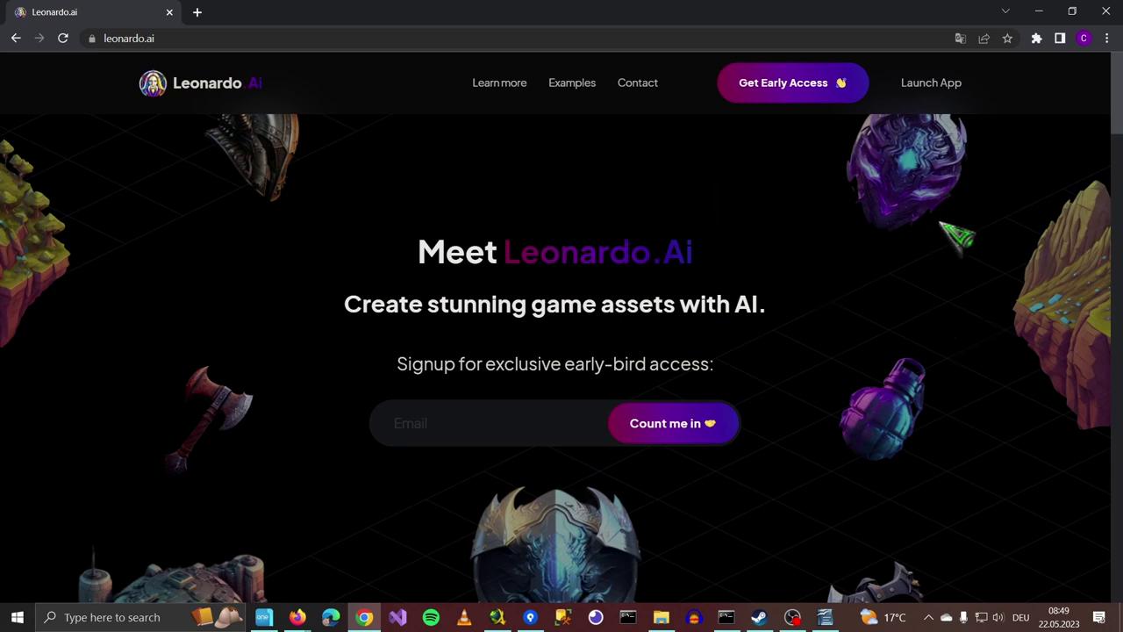
Scroll down the leonardo.ai landing page and view the Environments and Helmets examples.
scroll(957, 235, down, 1)
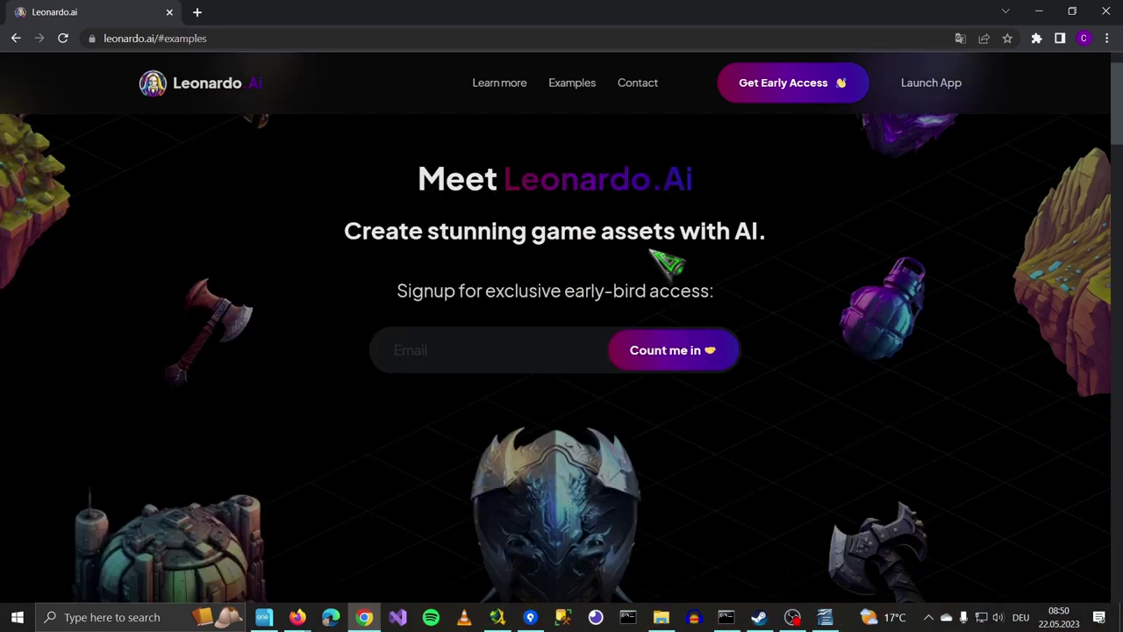
scroll(926, 421, down, 4)
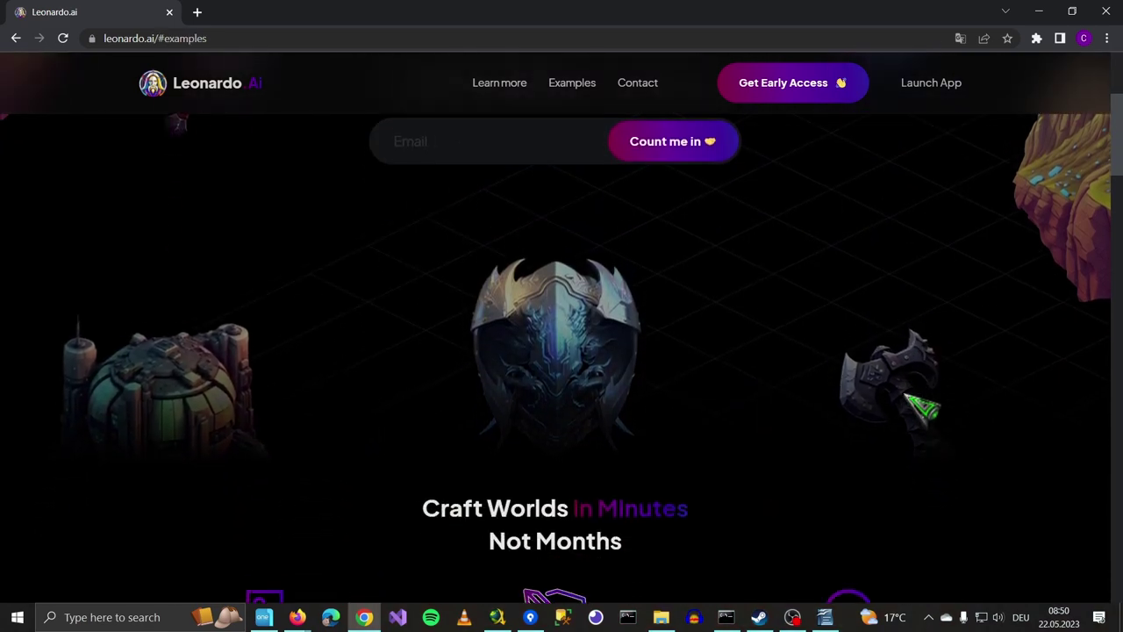
scroll(921, 408, down, 8)
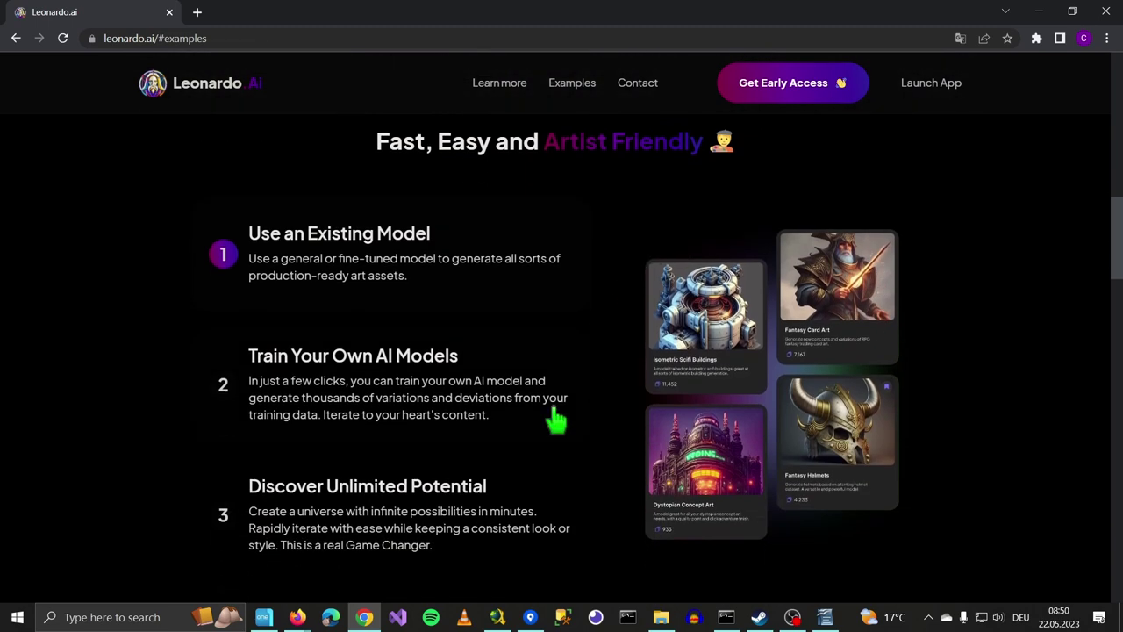
scroll(544, 303, down, 2)
scroll(868, 263, down, 1)
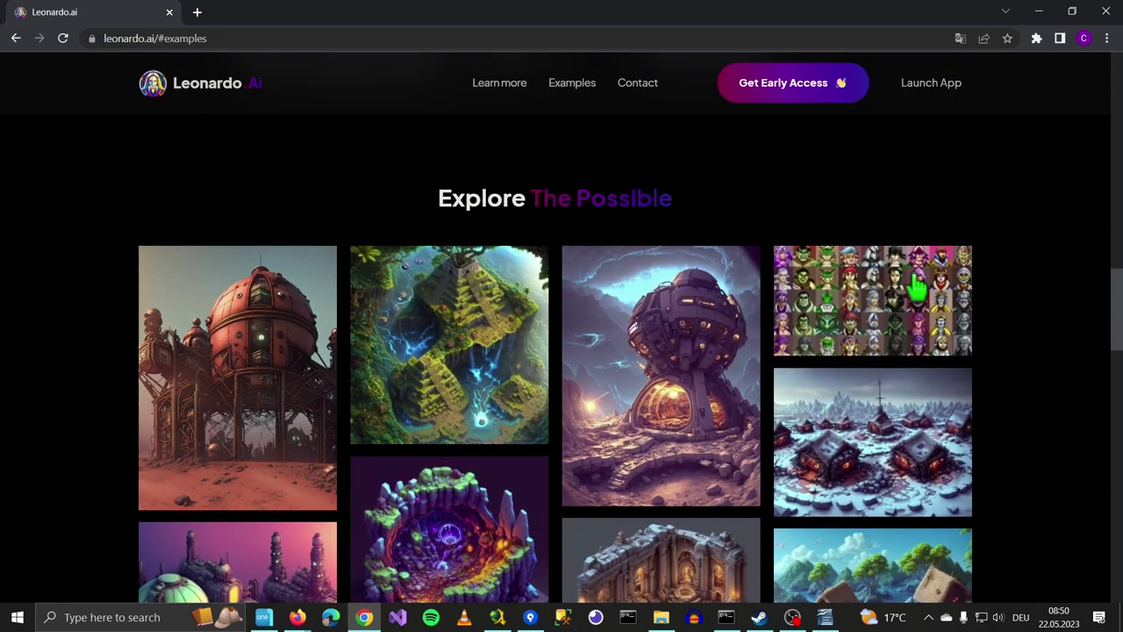
scroll(1018, 403, down, 5)
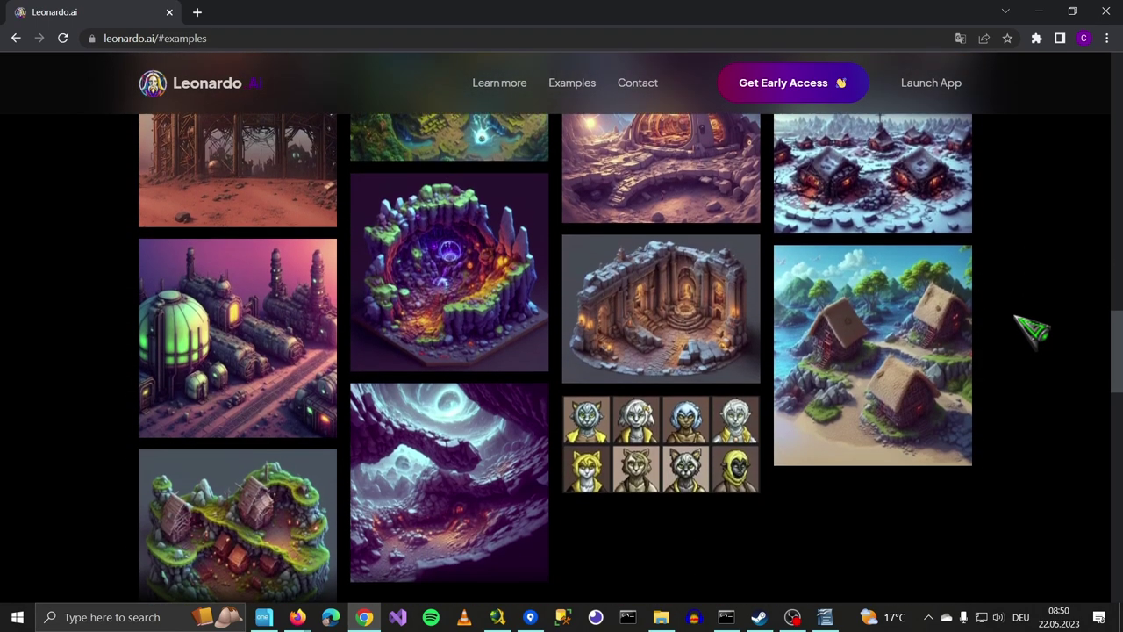
scroll(720, 456, down, 2)
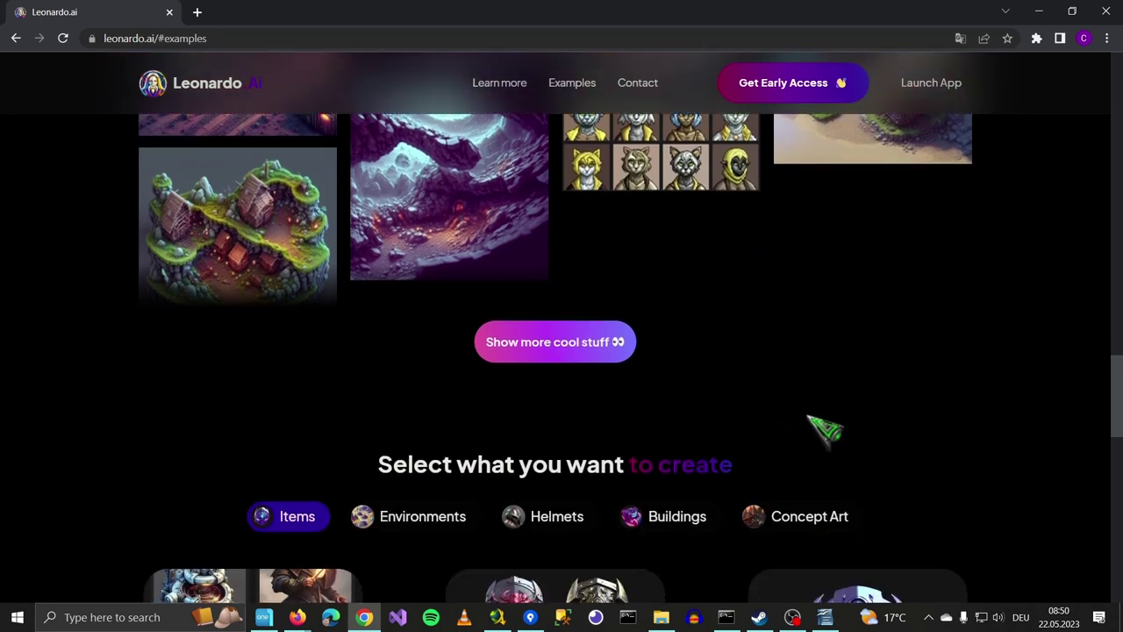
scroll(829, 403, down, 2)
scroll(842, 376, down, 3)
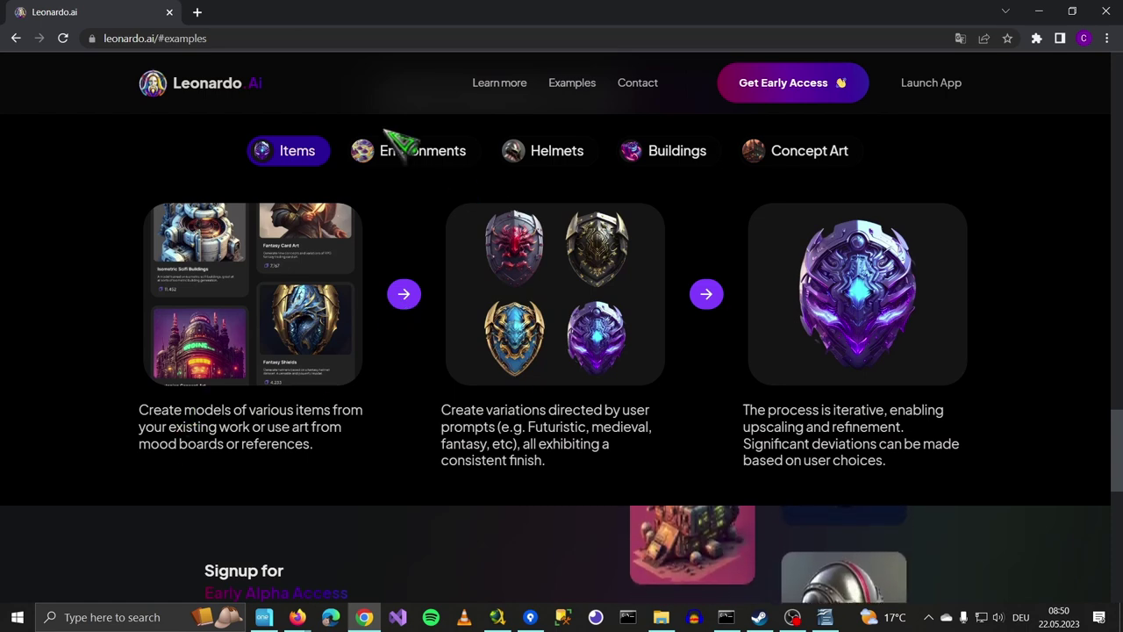
click(424, 158)
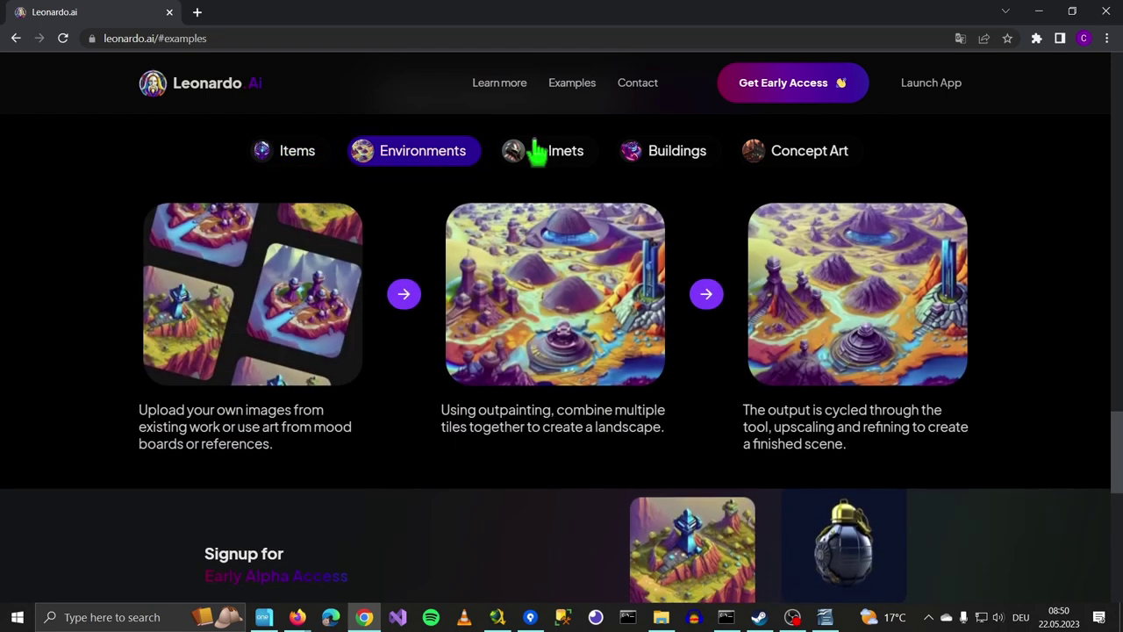
click(561, 165)
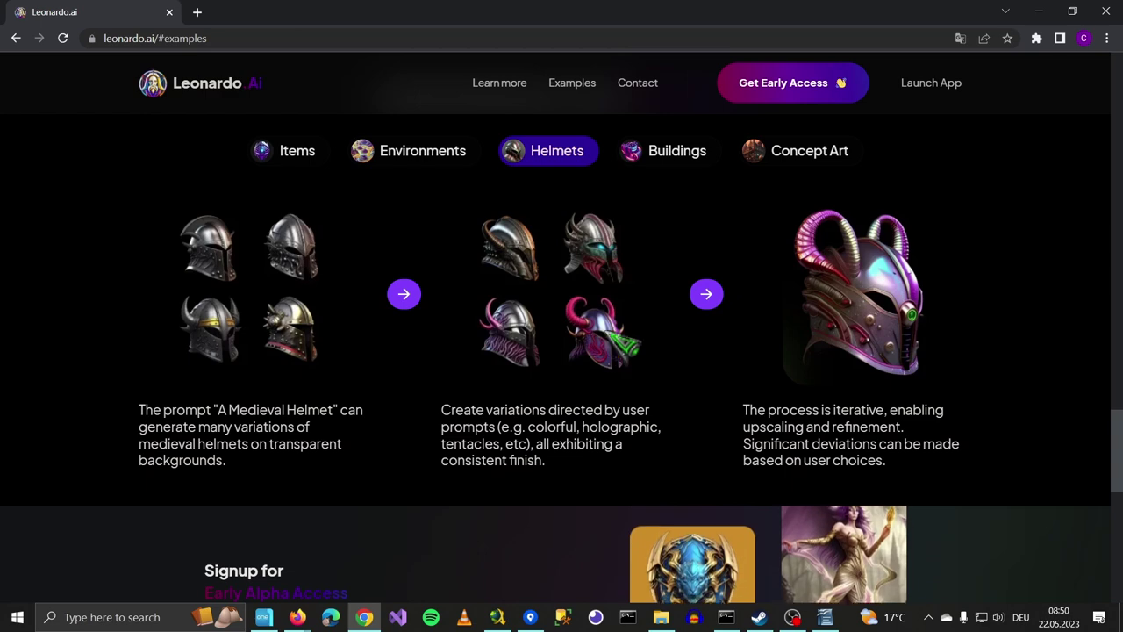
Browse the Buildings and Concept Art example categories.
click(662, 171)
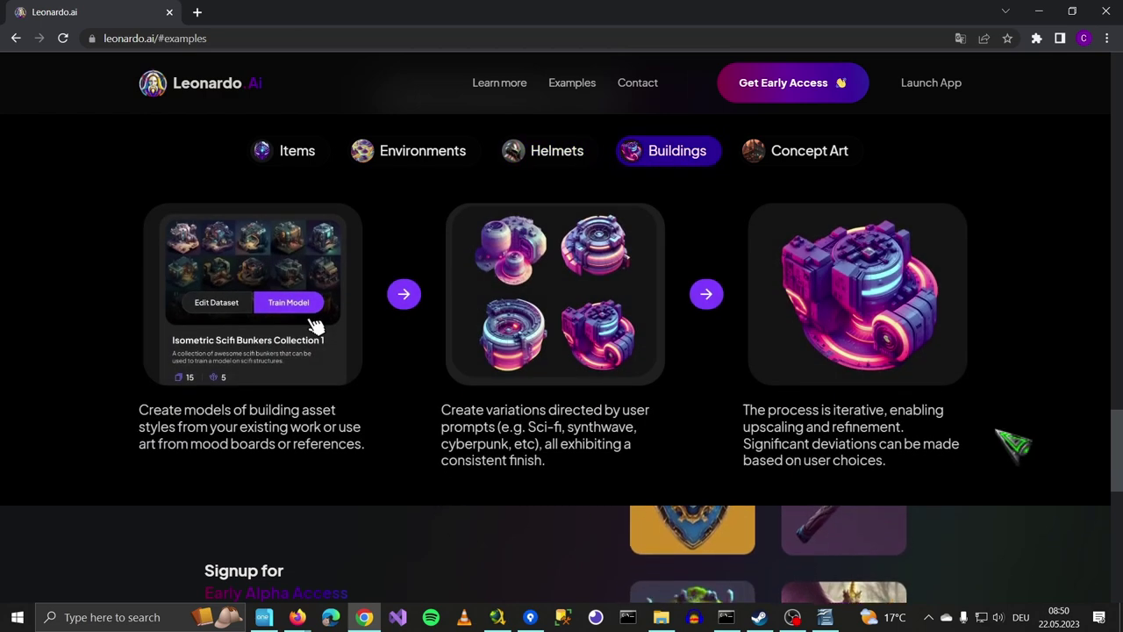
click(828, 163)
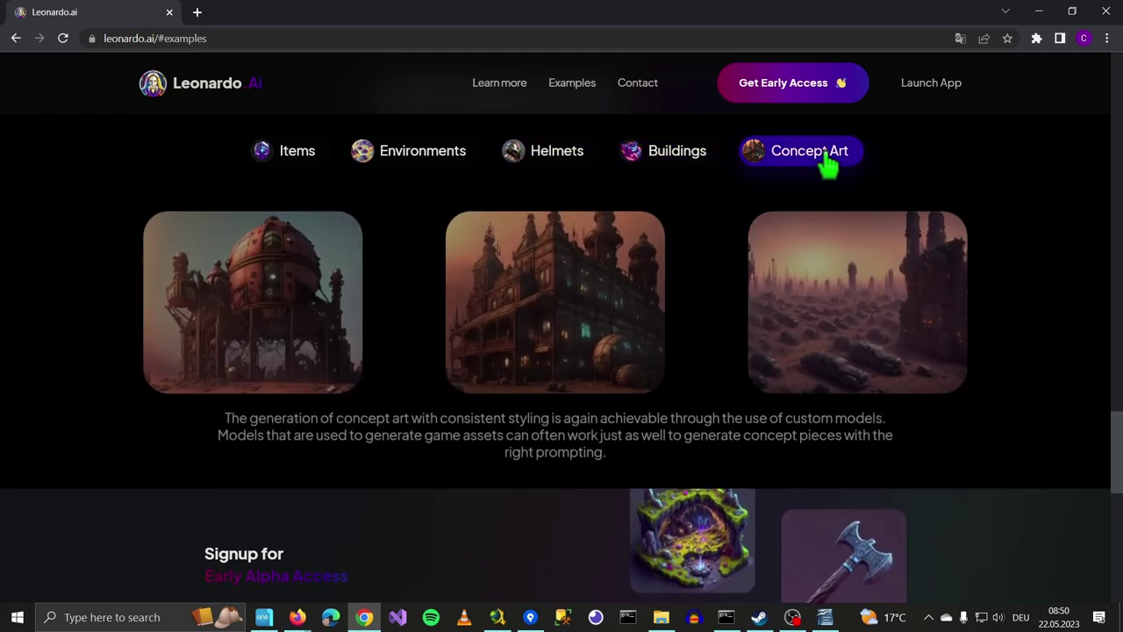
scroll(1020, 338, down, 3)
scroll(1009, 347, down, 2)
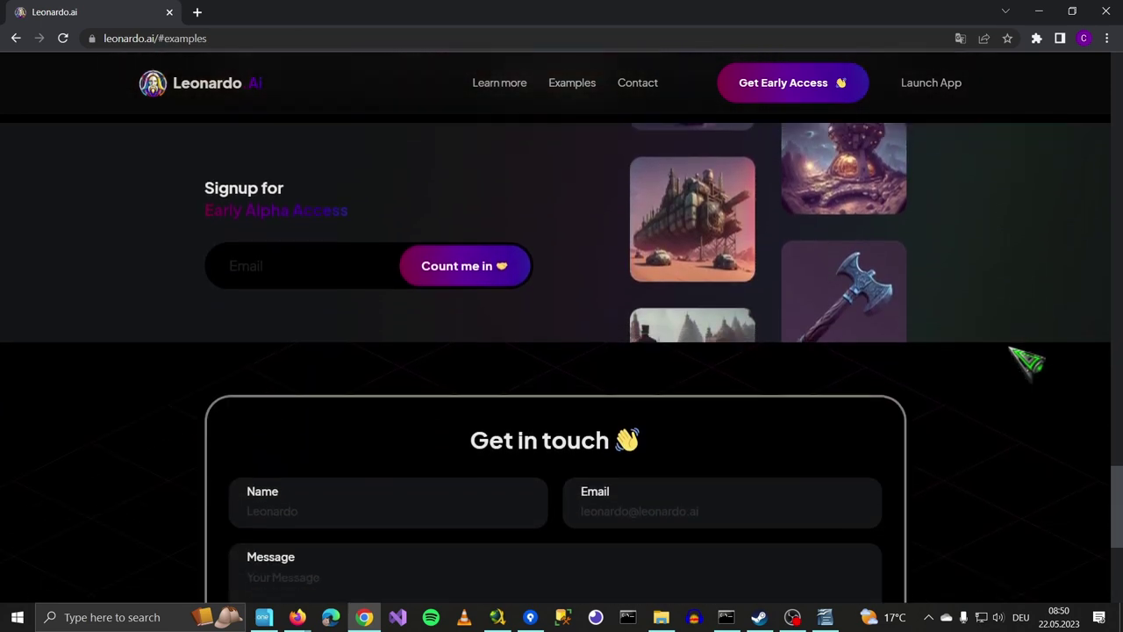
scroll(1030, 327, up, 2)
scroll(1049, 316, up, 1)
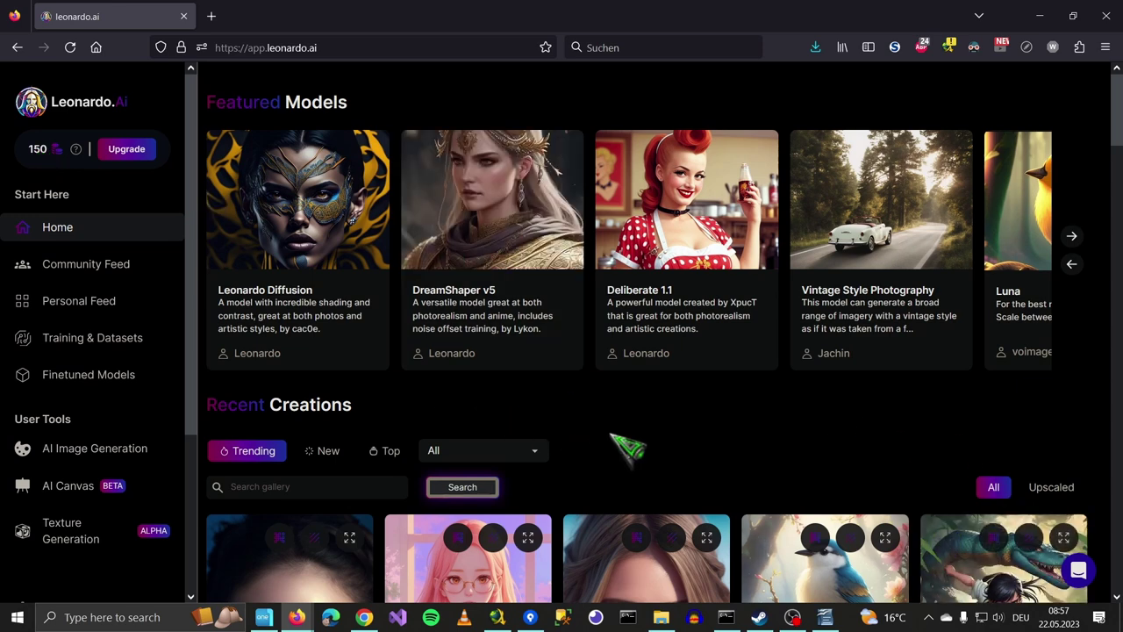
click(1072, 237)
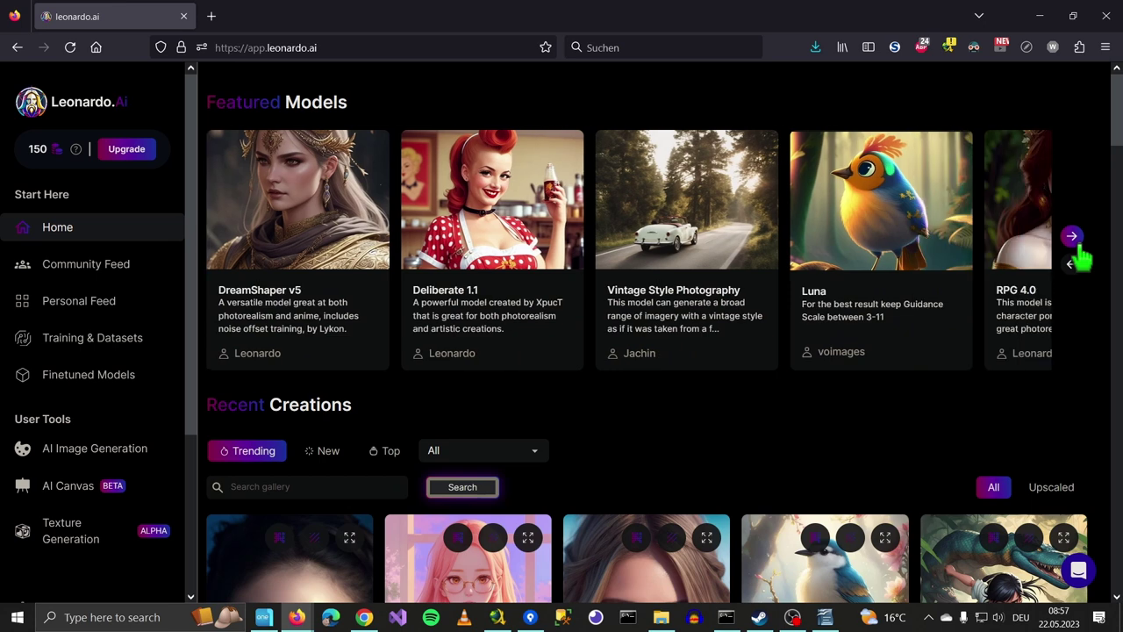
click(1075, 242)
click(1075, 243)
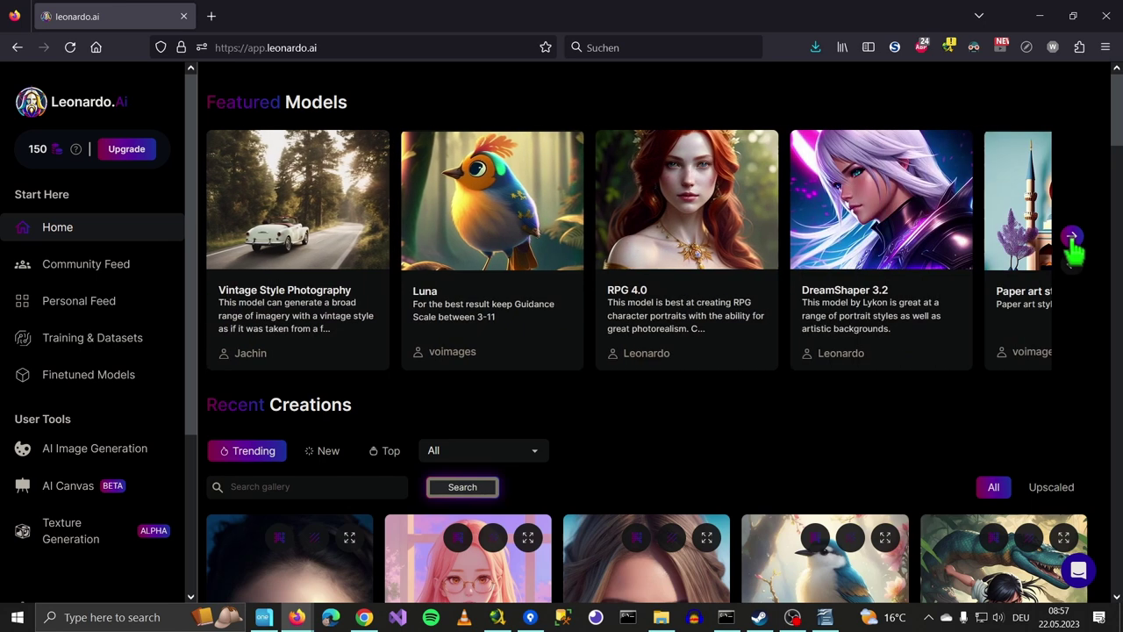
click(1074, 240)
click(1073, 241)
click(1072, 240)
click(1072, 238)
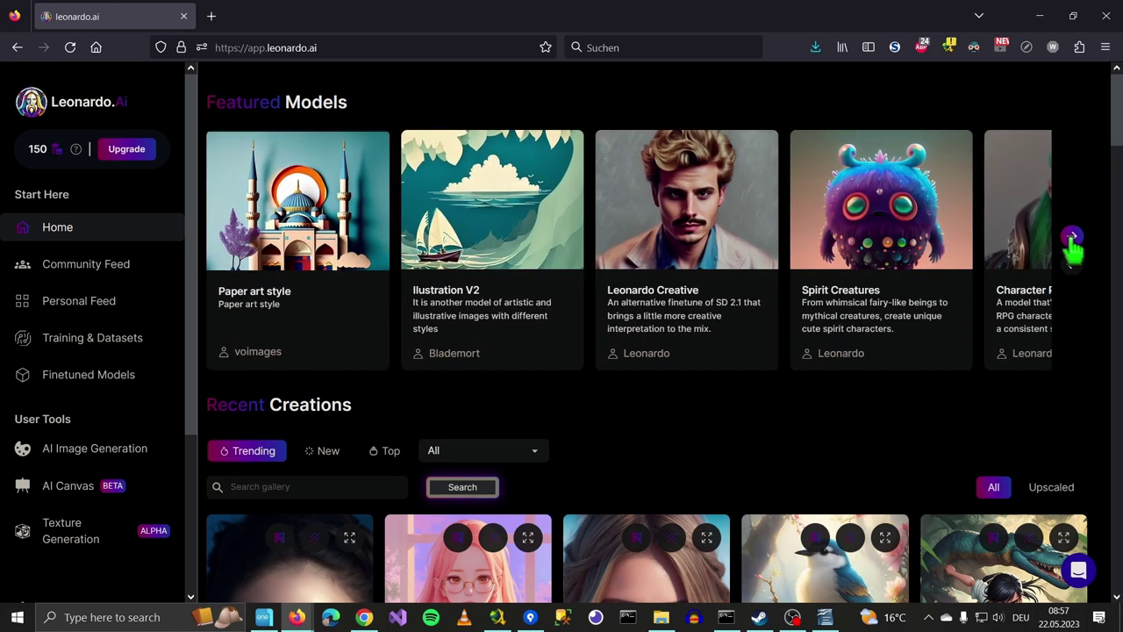
click(1072, 239)
click(1072, 238)
click(1072, 239)
click(1071, 239)
click(1072, 239)
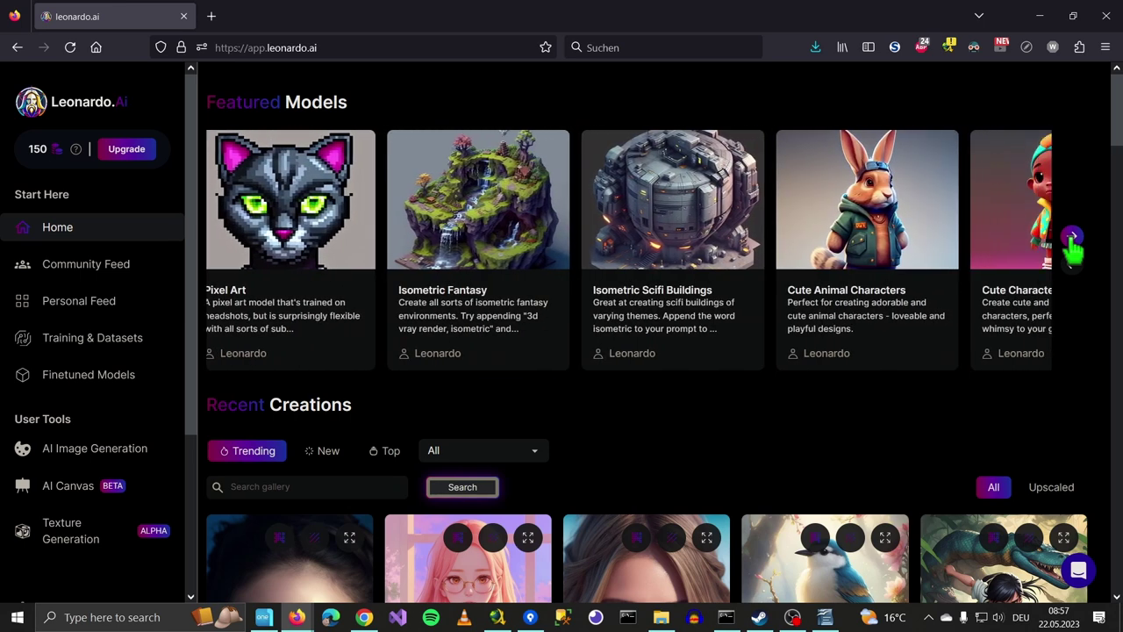
click(1072, 239)
click(1072, 239)
click(1072, 239)
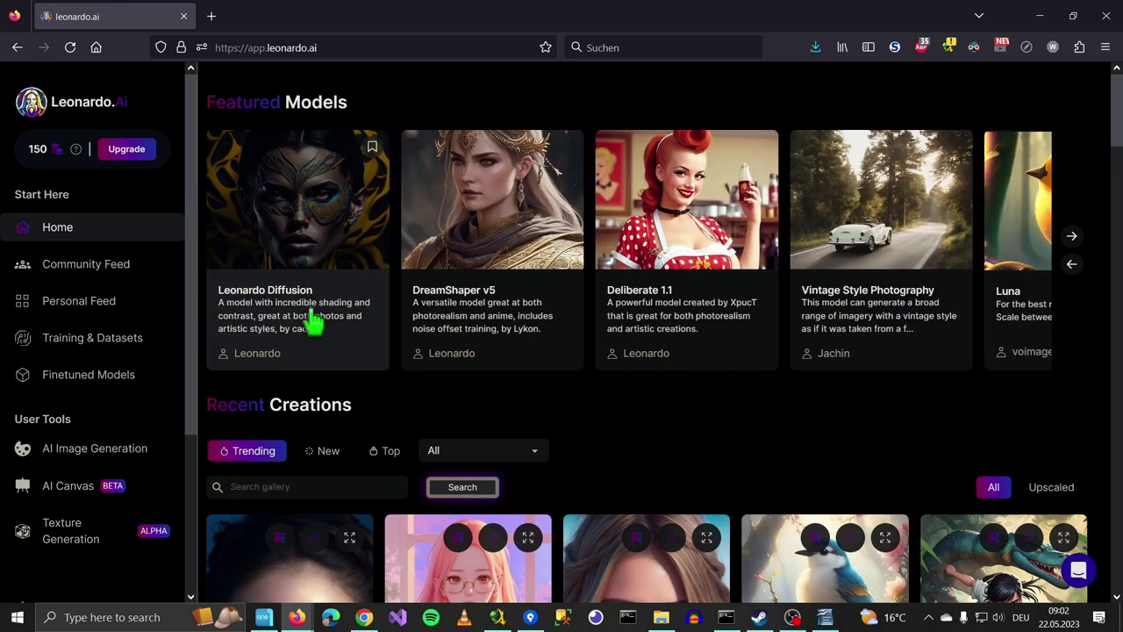
Open the Leonardo Diffusion model card and choose Generate with this Model.
click(313, 321)
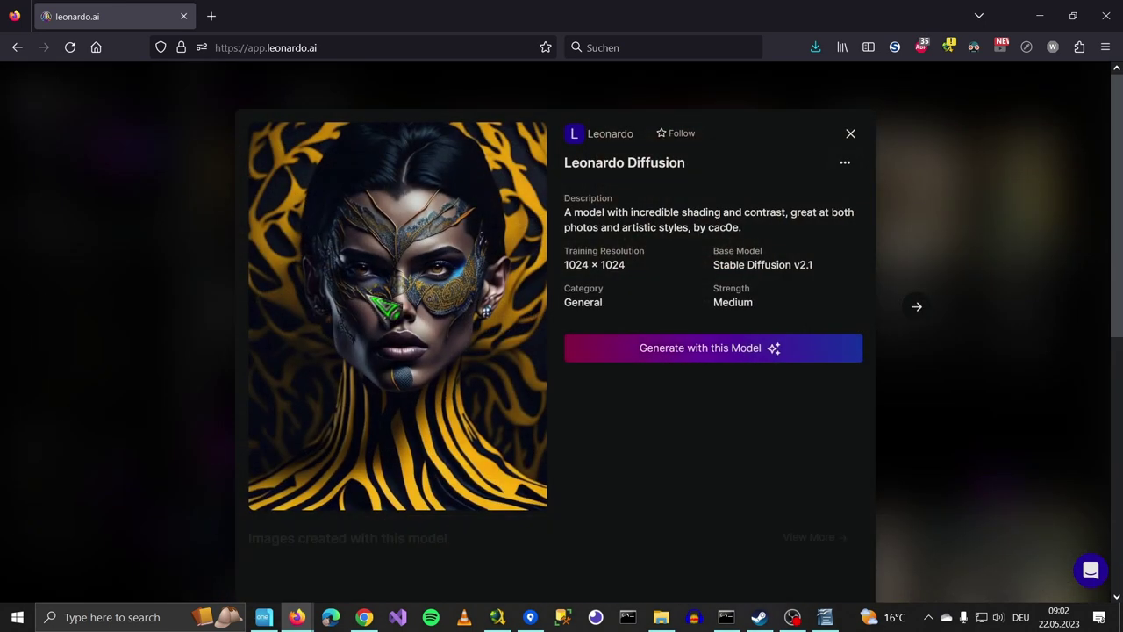
click(712, 356)
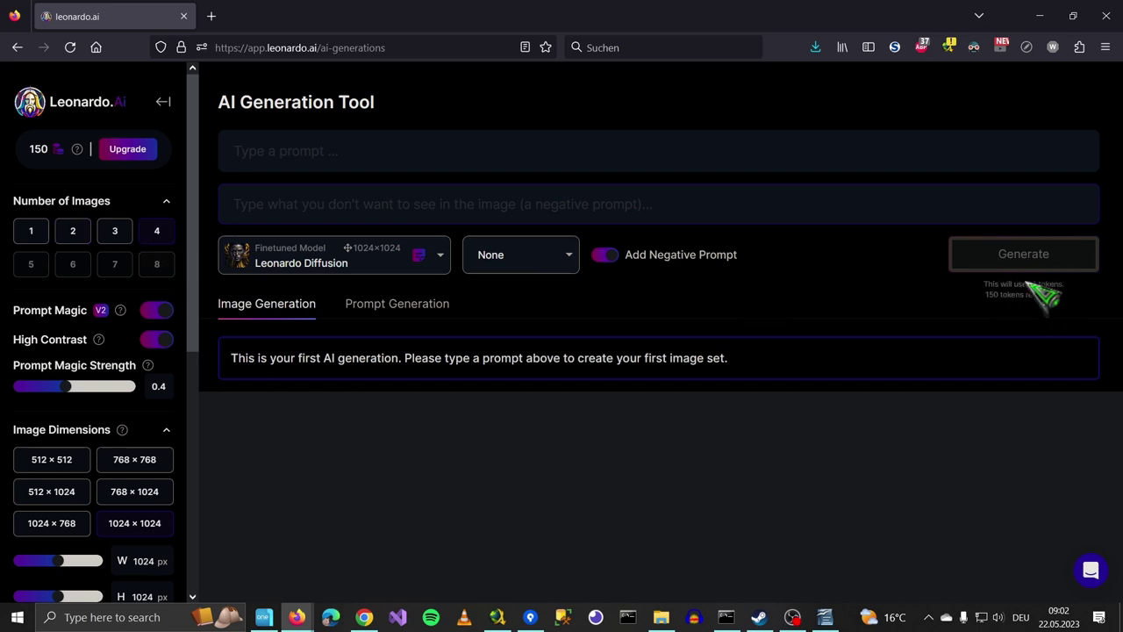
Set the image size to 1024 × 1024, Prompt Magic Strength to 0.45, and High Contrast off.
click(51, 462)
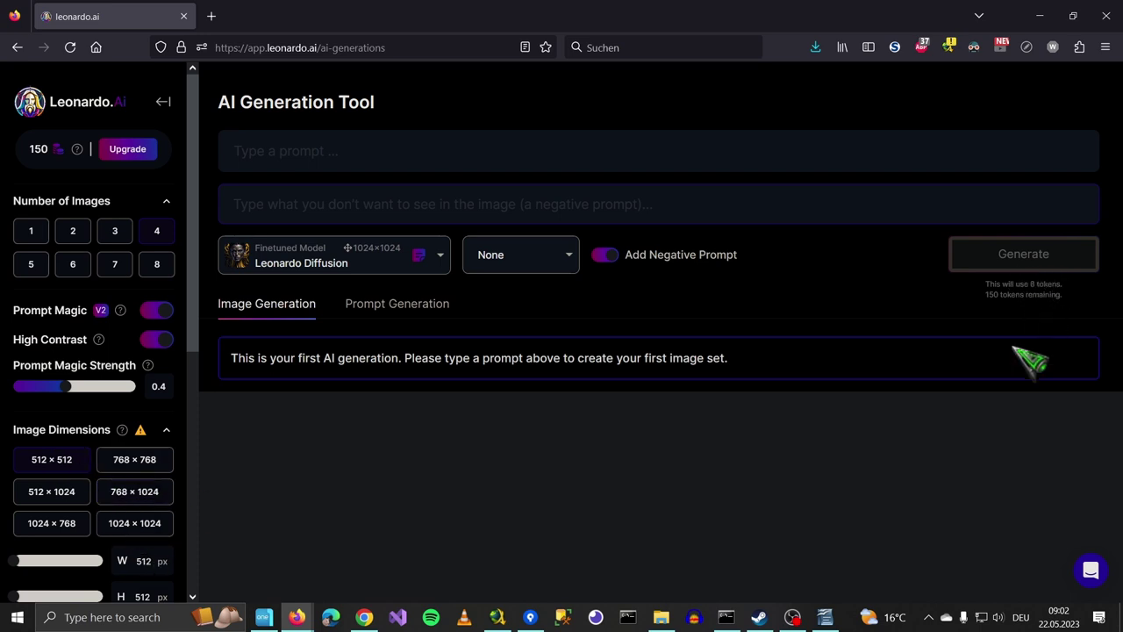
mouse_move(141, 427)
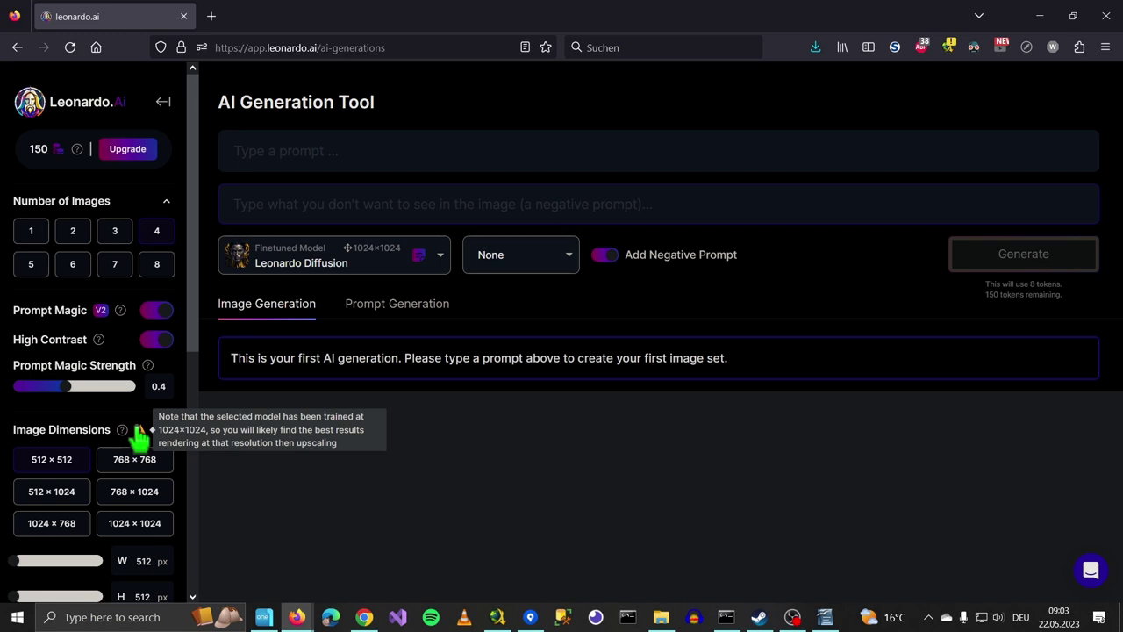
click(159, 537)
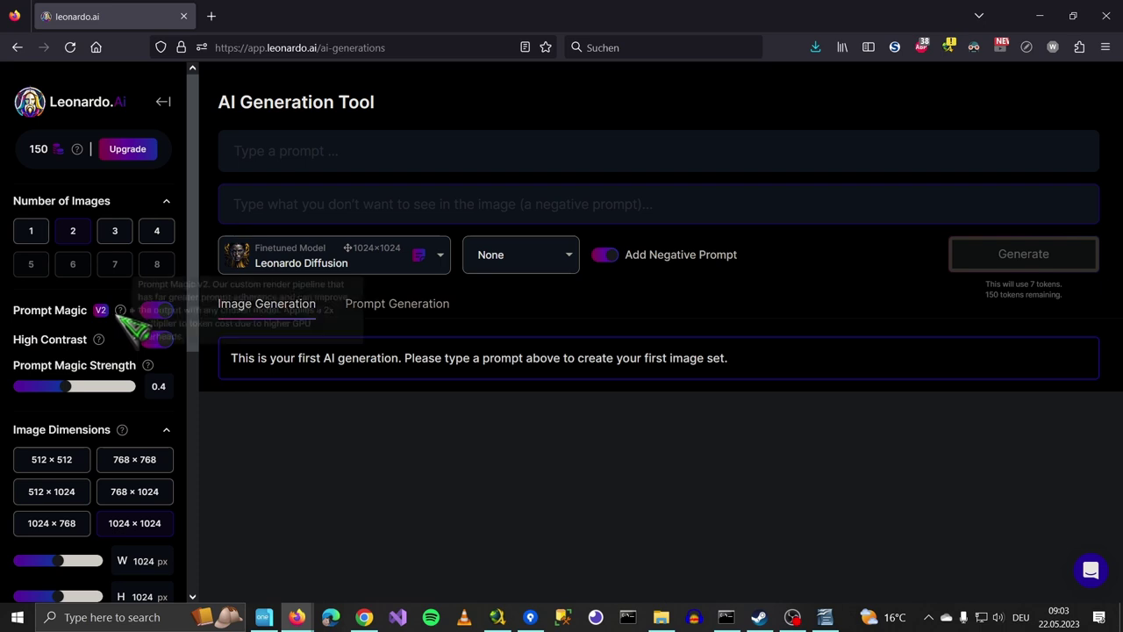
mouse_move(121, 310)
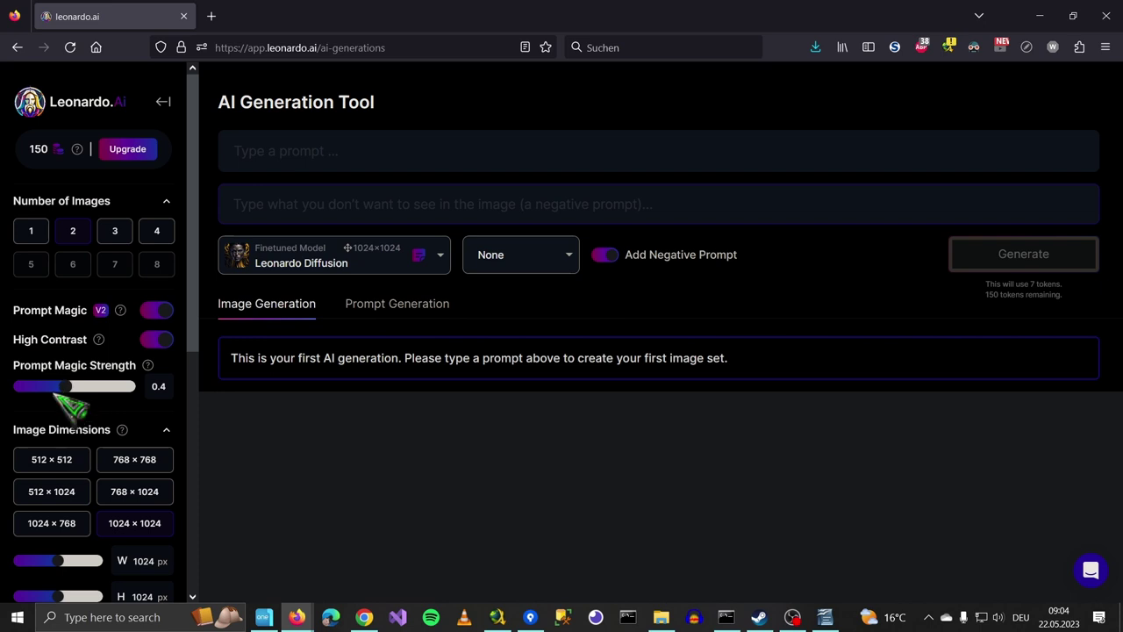
drag(66, 388, 150, 413)
mouse_move(67, 390)
mouse_down()
mouse_move(34, 393)
mouse_move(70, 385)
mouse_up()
click(151, 339)
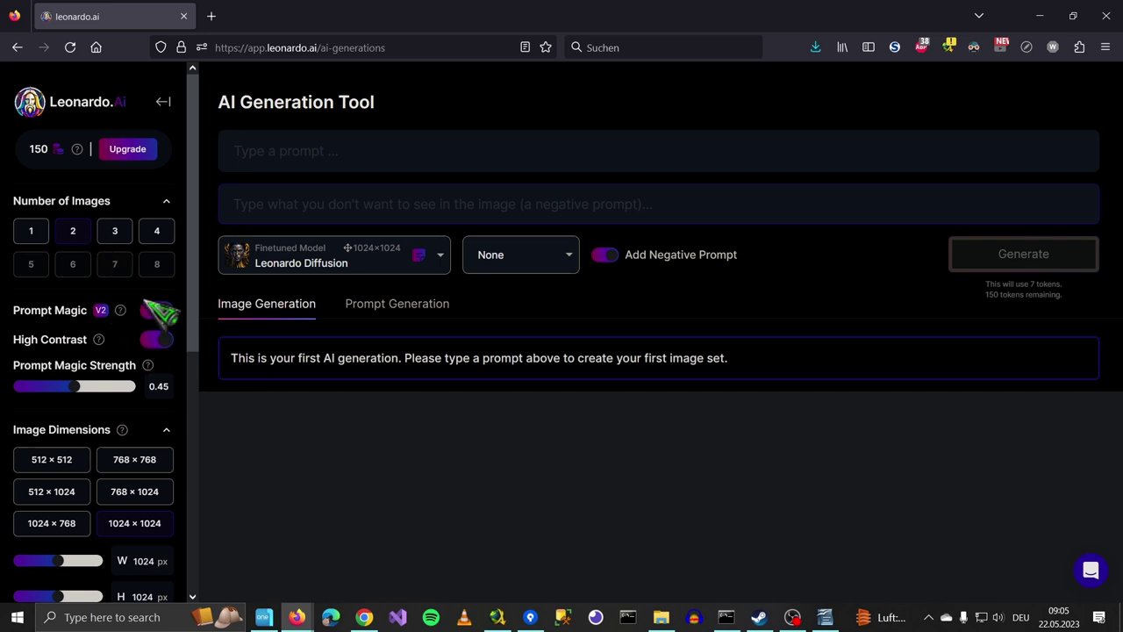
scroll(163, 311, down, 5)
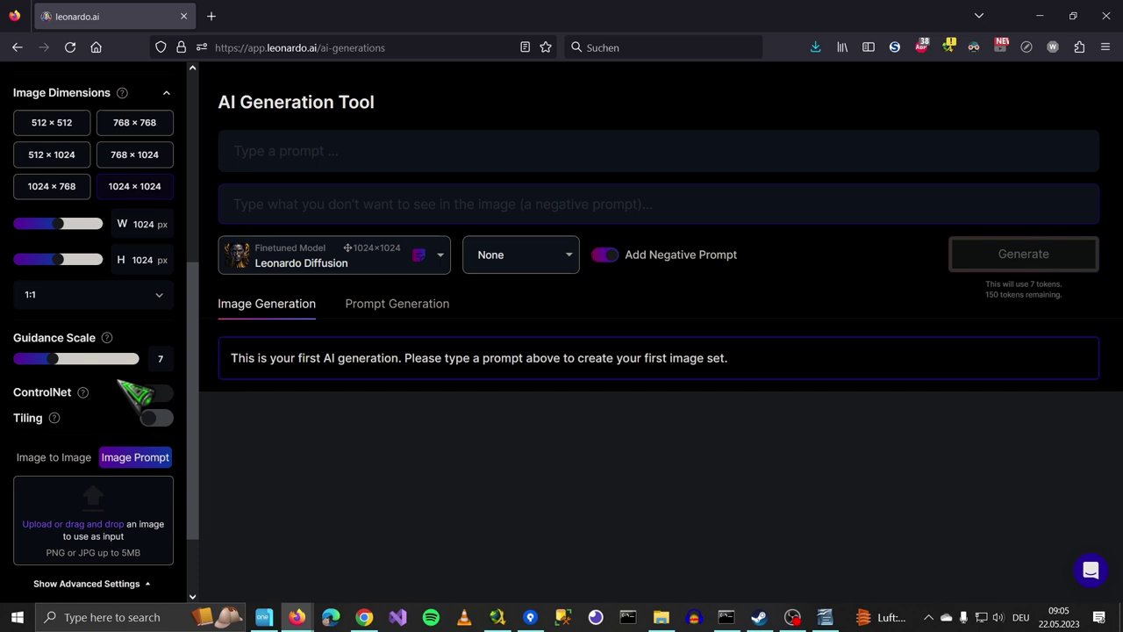
scroll(123, 391, up, 3)
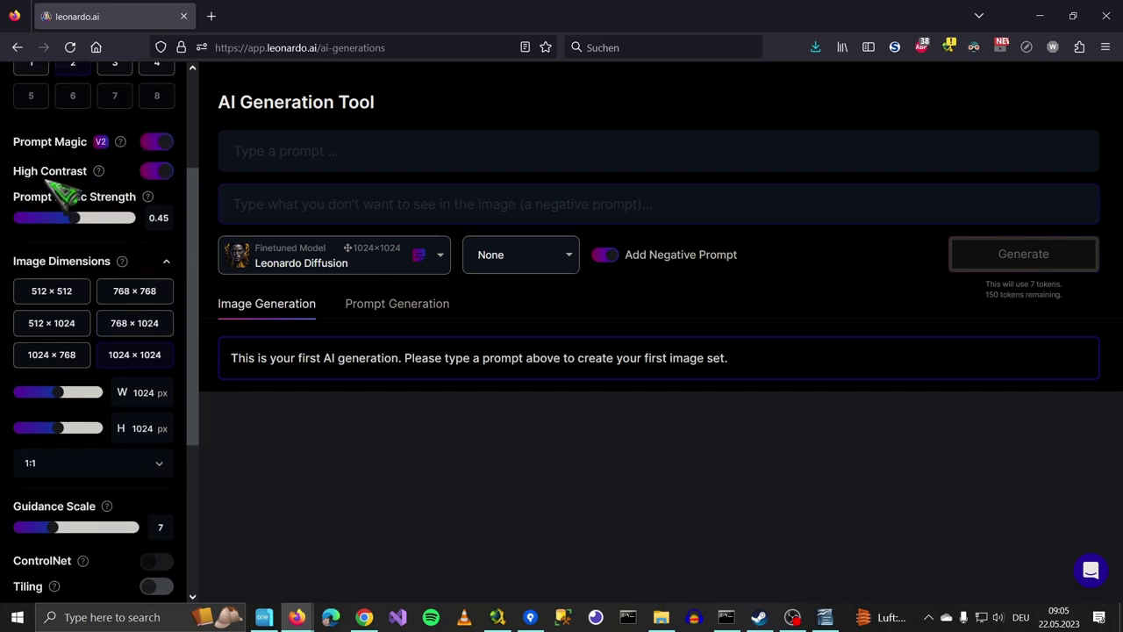
click(160, 174)
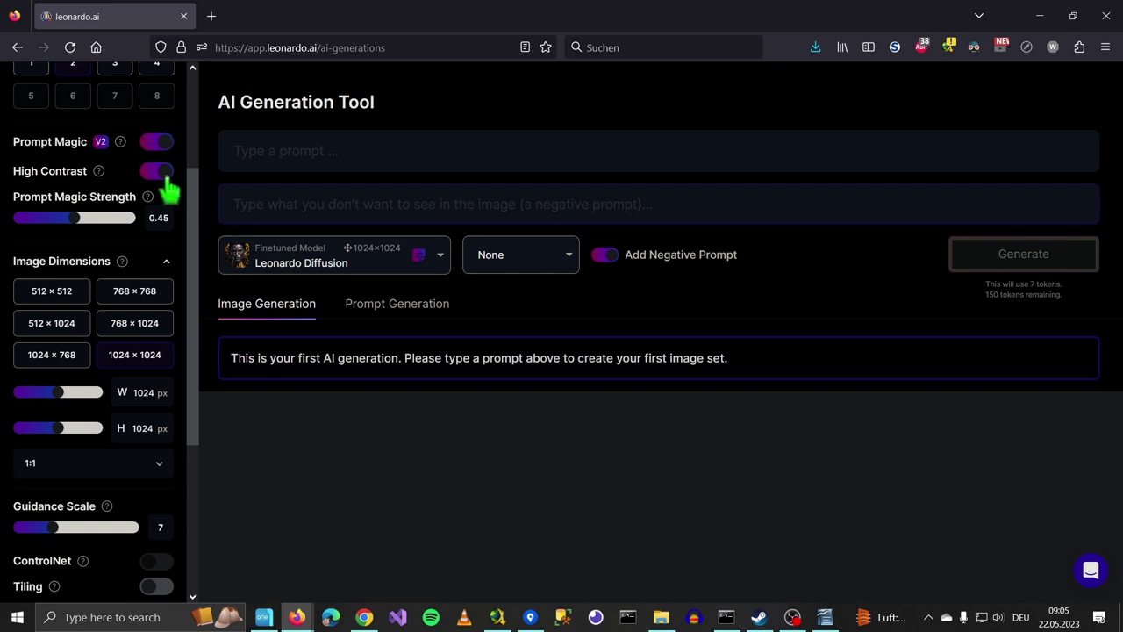
scroll(161, 176, down, 3)
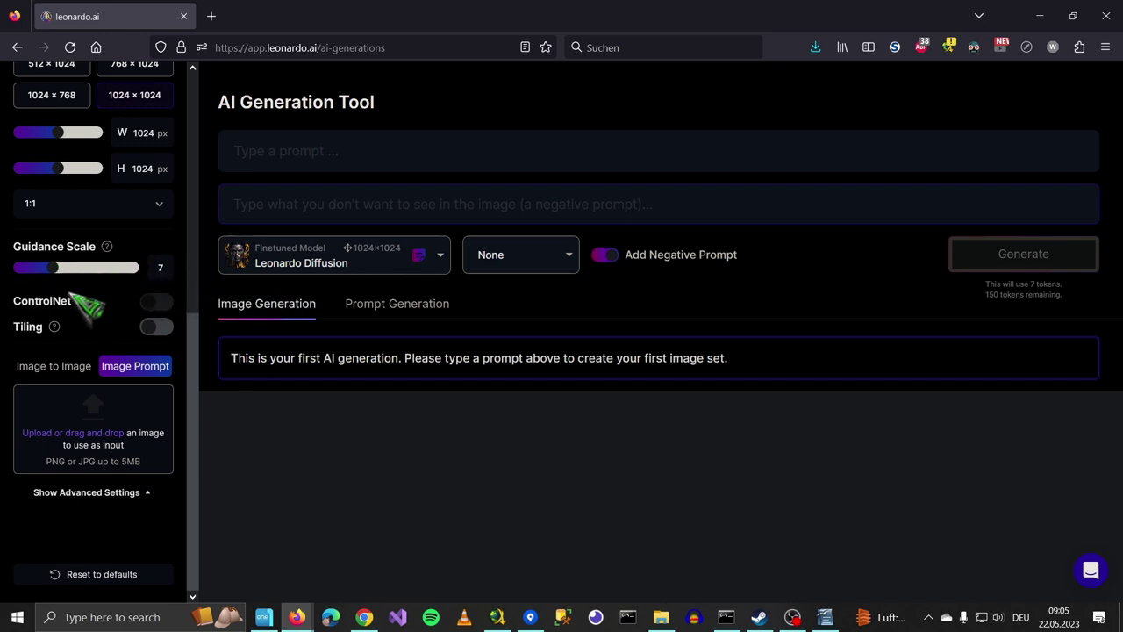
mouse_move(161, 304)
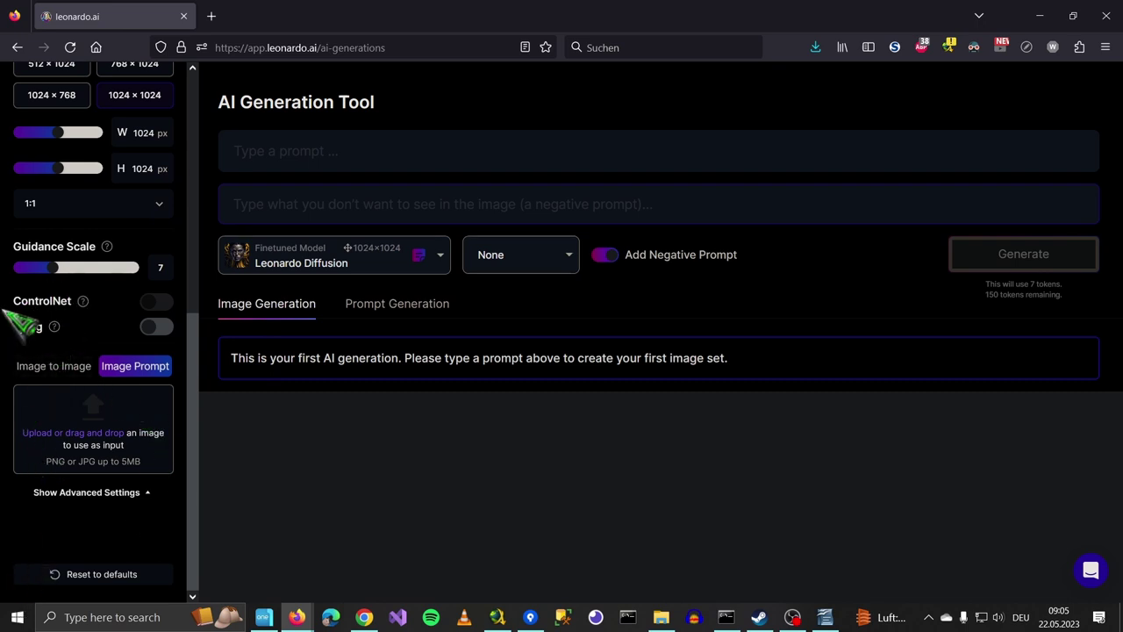
double_click(28, 326)
click(370, 498)
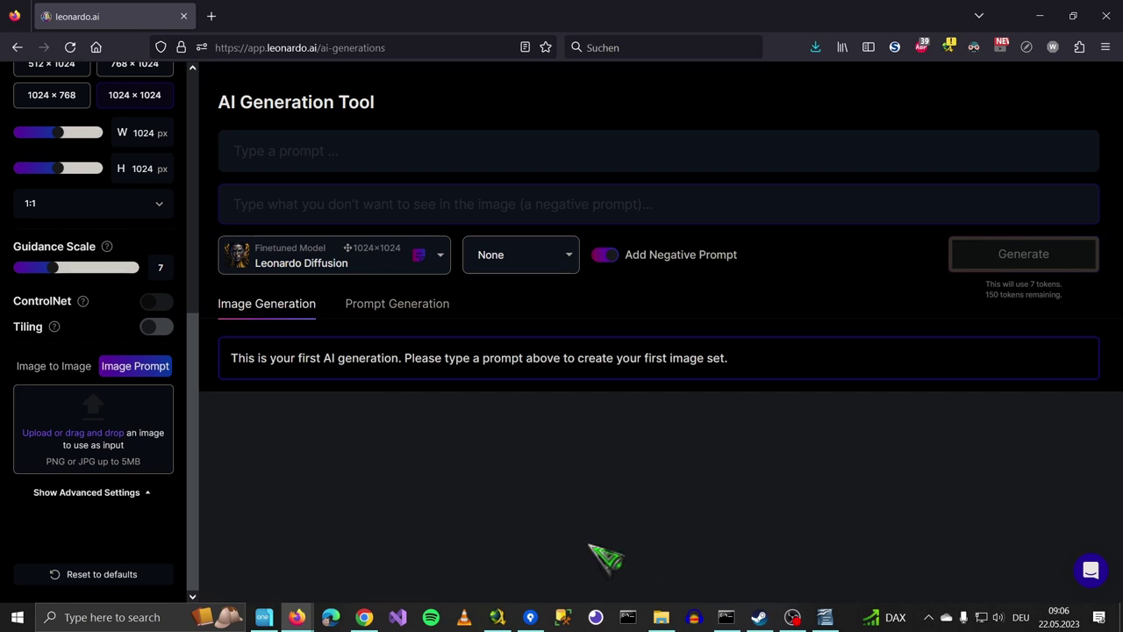
Switch to the Prompt Generation tab for turning ideas into richer prompts.
click(445, 314)
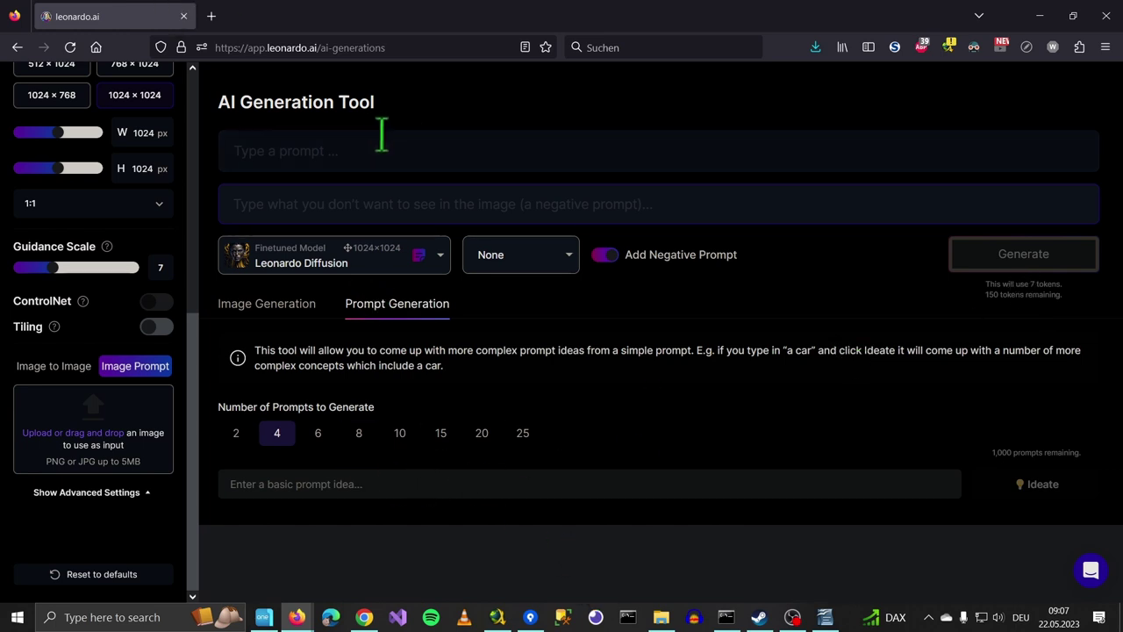
Enter a prompt for a pretty, realistic, full-body female warrior with spear in a jungle.
click(469, 156)
text(pretty female warrior with spear in hand standing in jungle,)
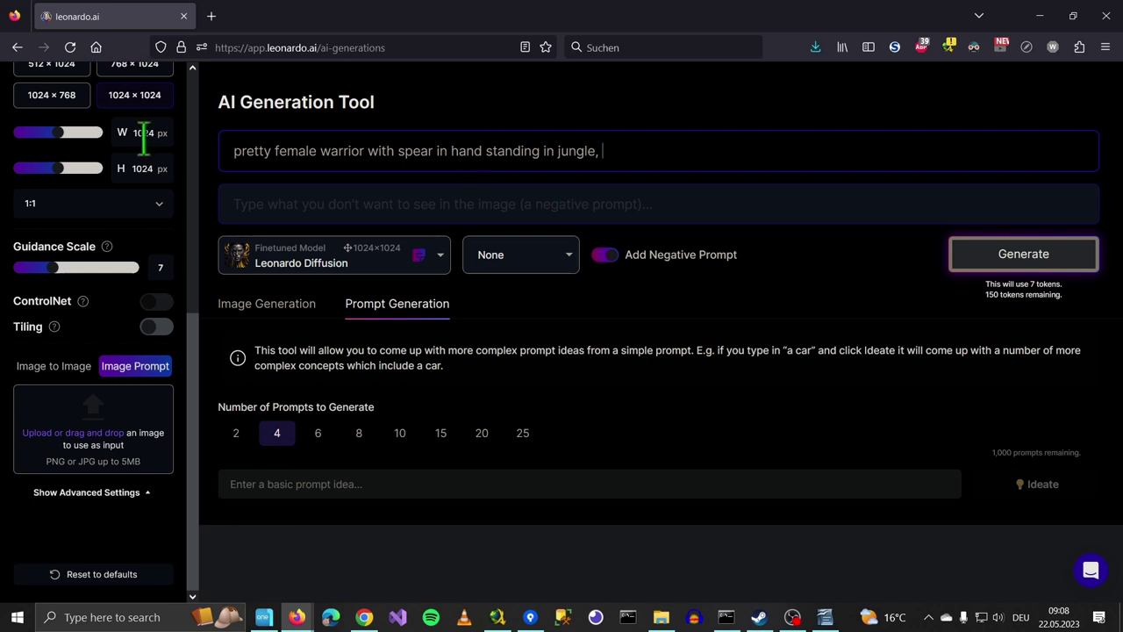
scroll(144, 176, up, 3)
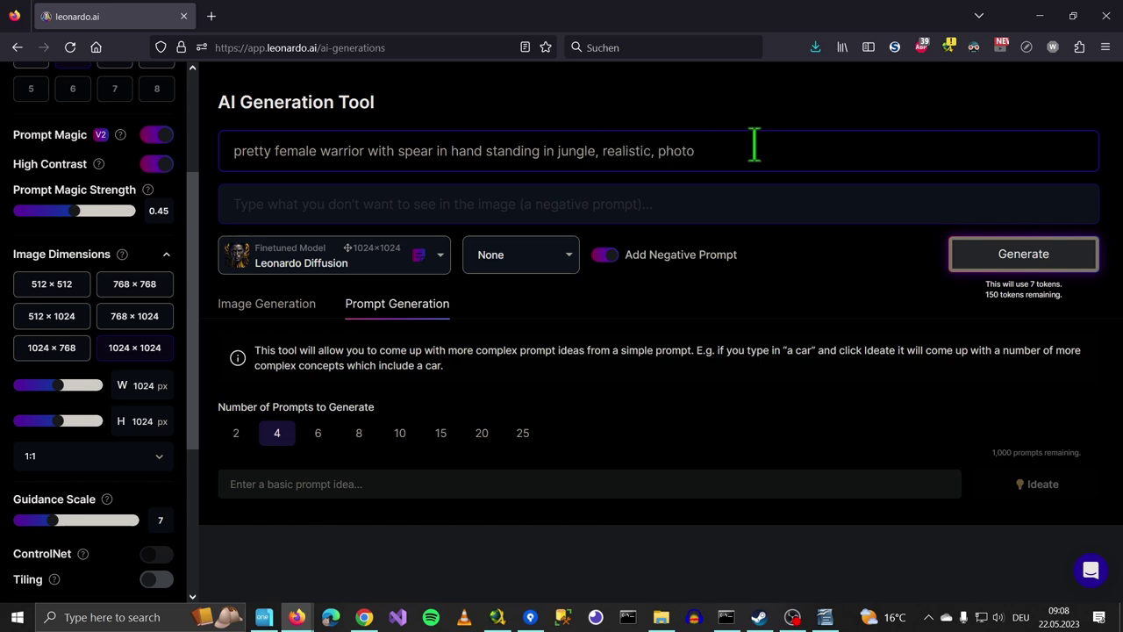
text(ealistic, full body shot)
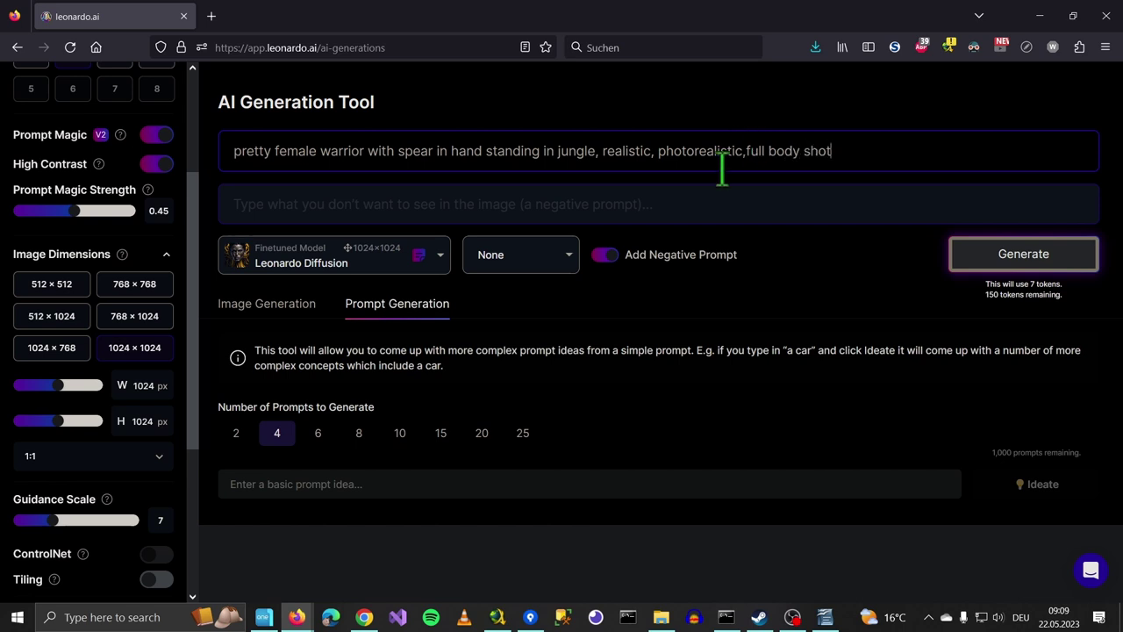
Add the negative prompt 'bad hands, bad crop, black and white' and generate.
click(768, 188)
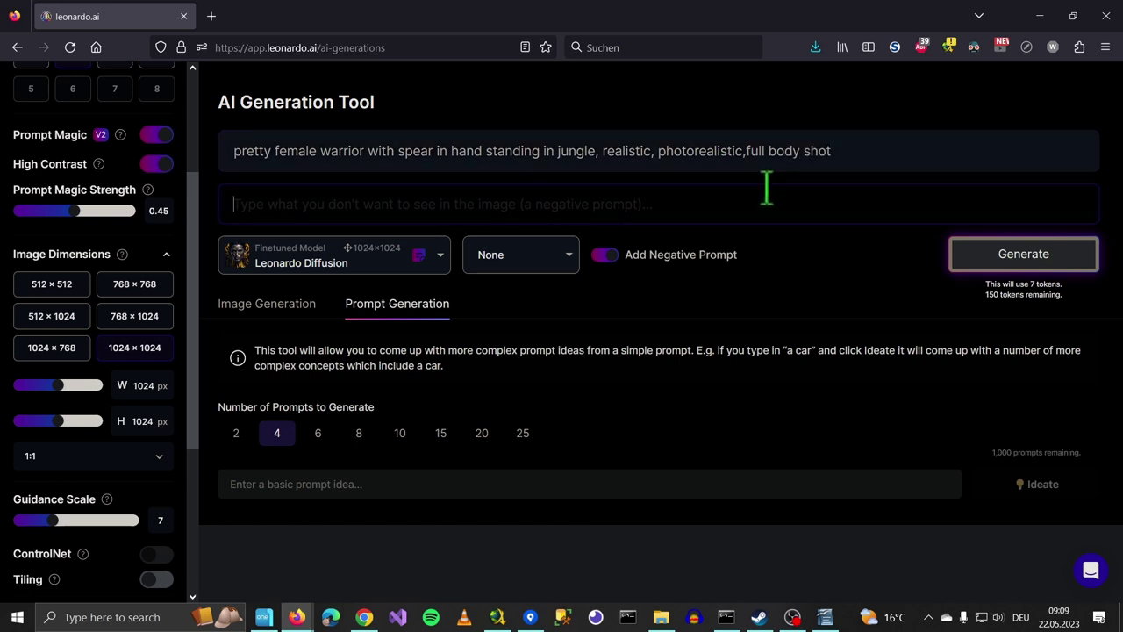
text(bad)
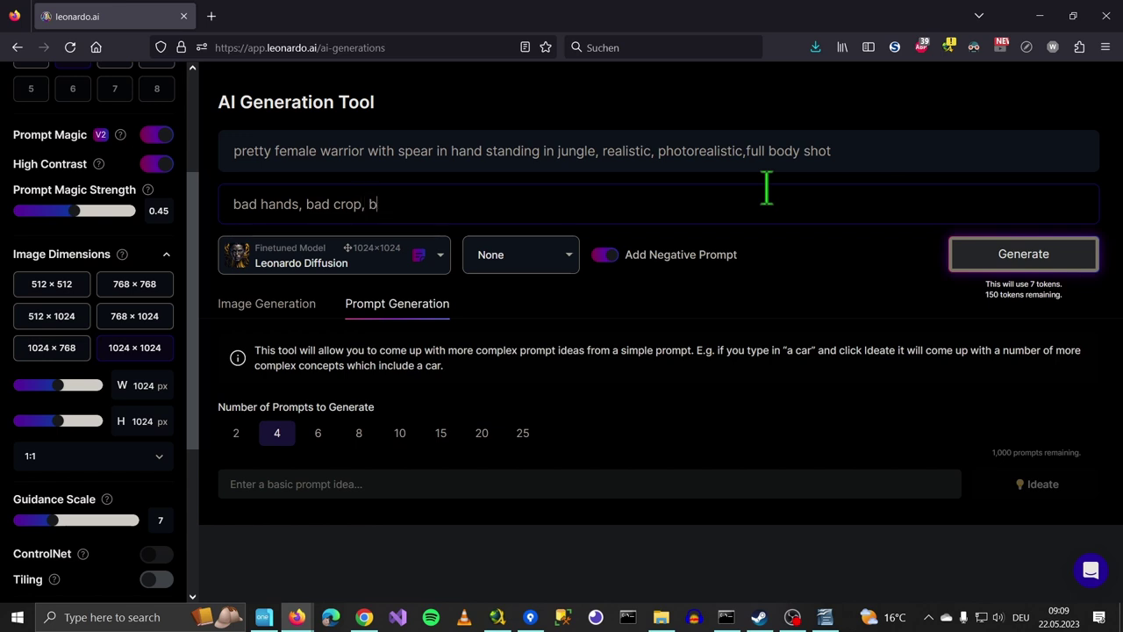
text(hands, bad crop, black and white)
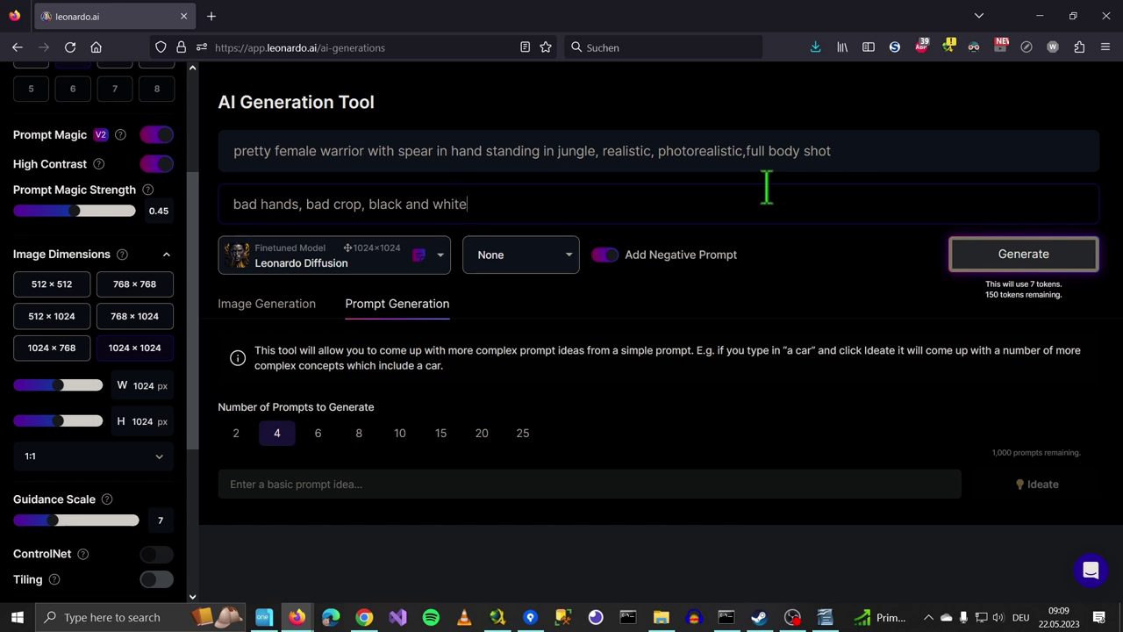
click(872, 134)
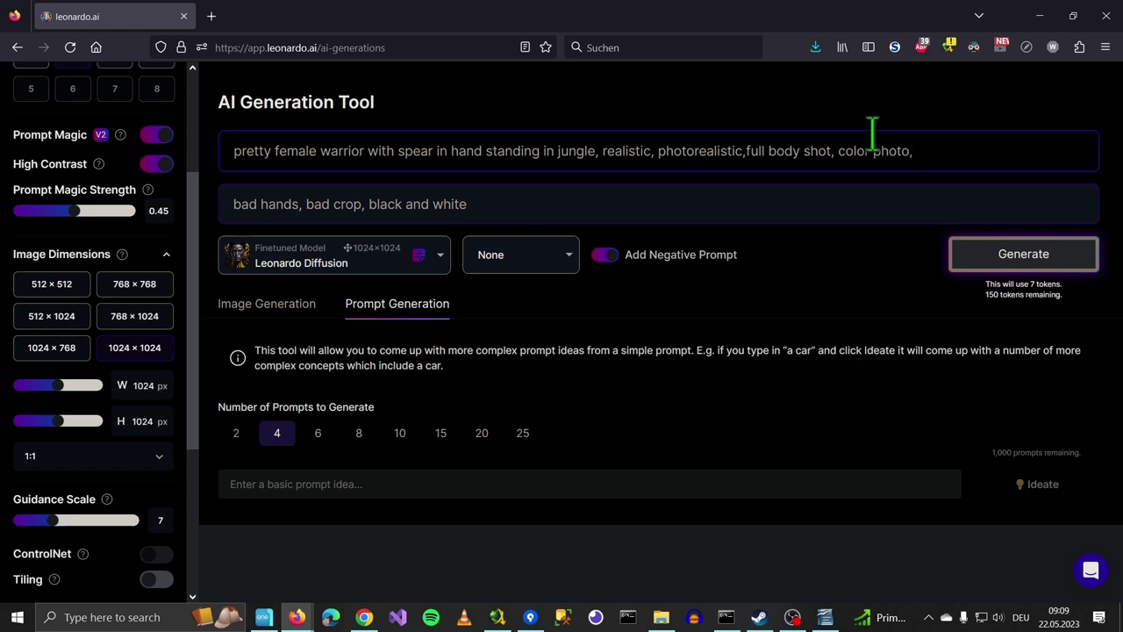
click(1024, 263)
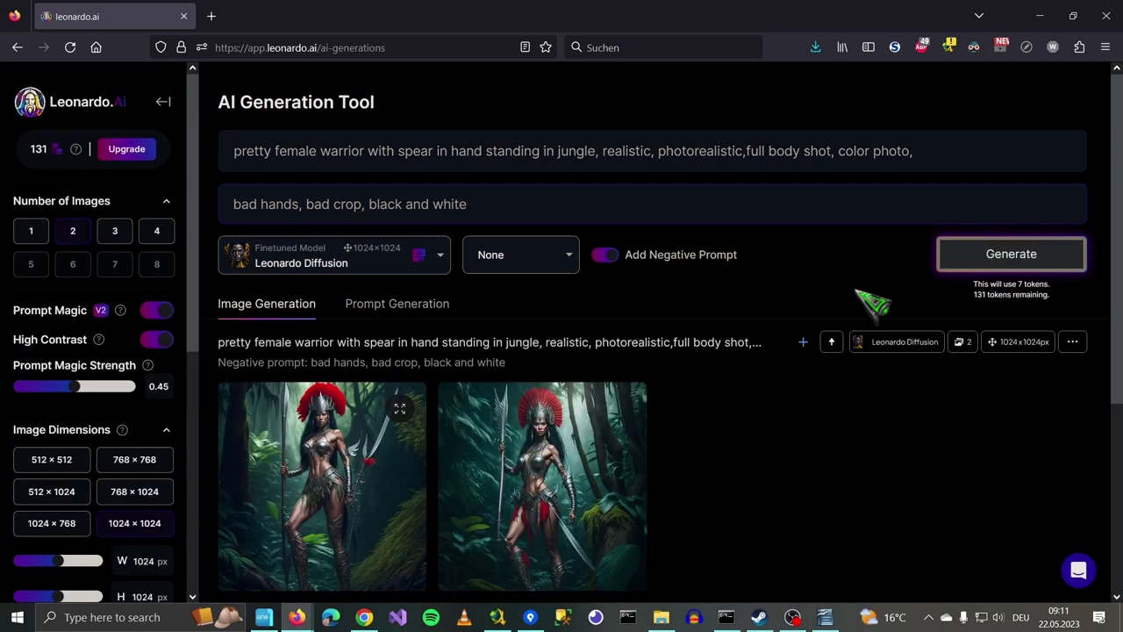
Enlarge the first jungle warrior result, flip between both images, then close the view.
scroll(872, 302, down, 3)
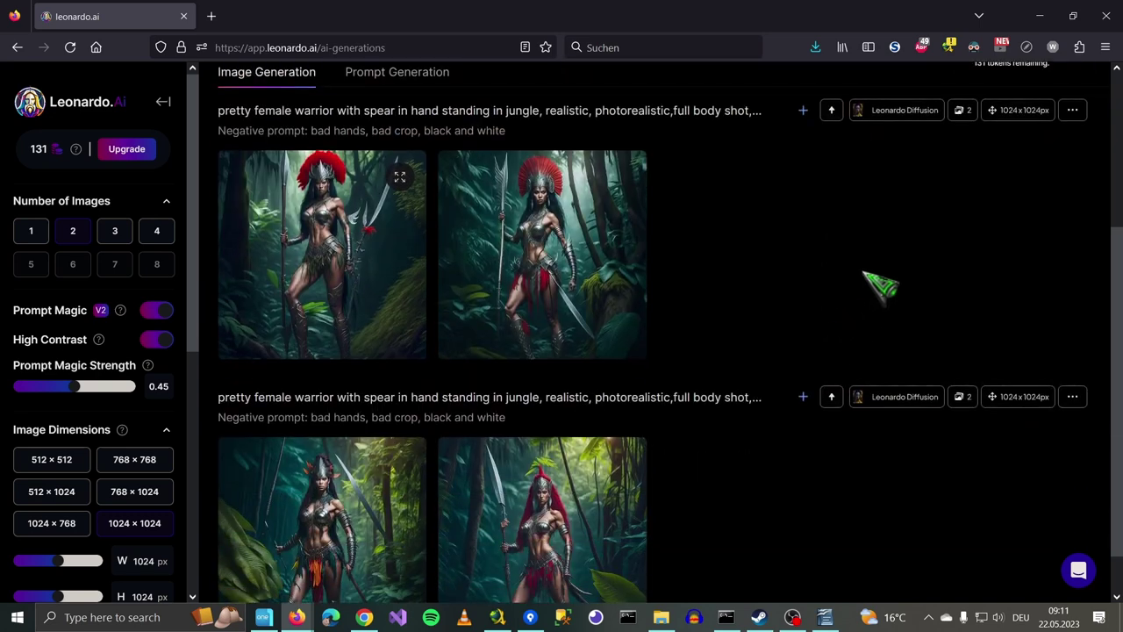
scroll(878, 283, up, 3)
scroll(784, 326, down, 4)
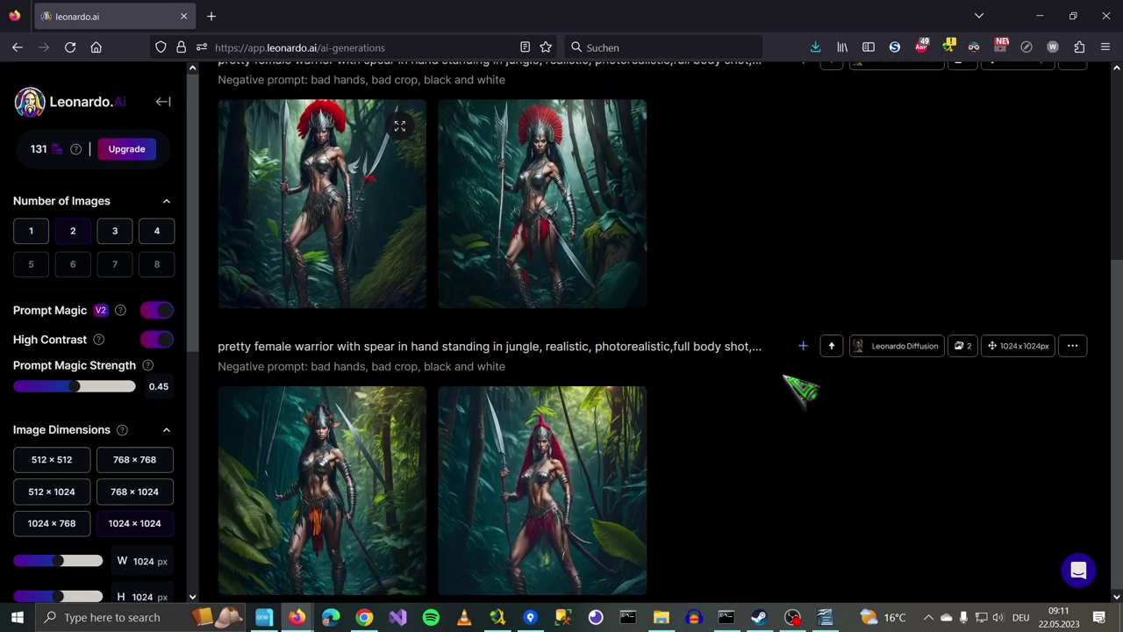
scroll(680, 447, up, 3)
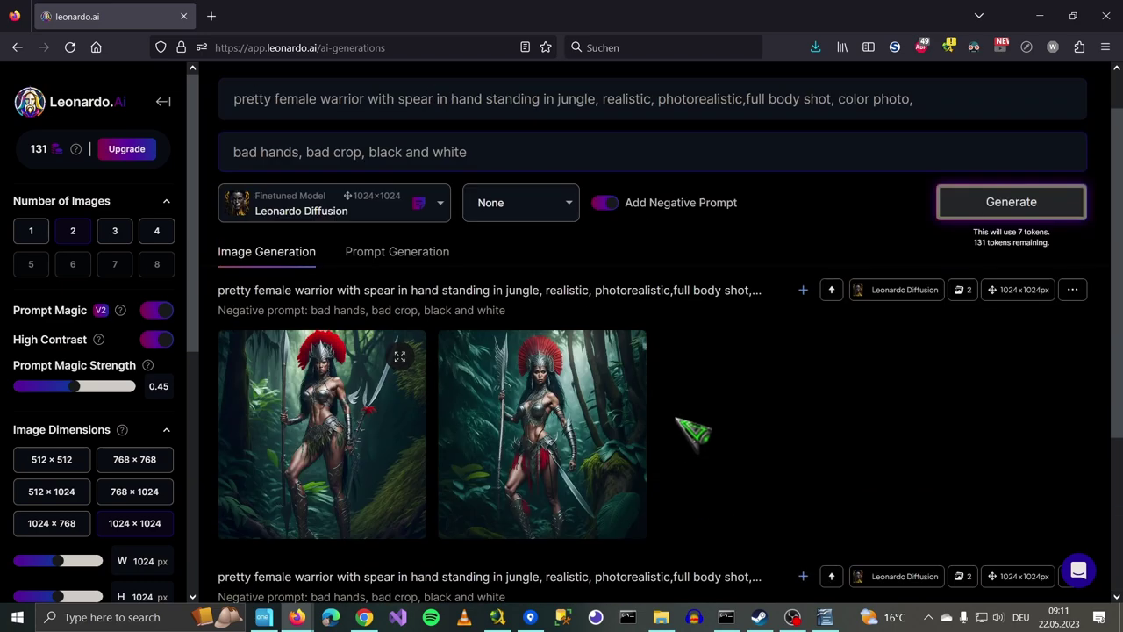
scroll(672, 396, down, 2)
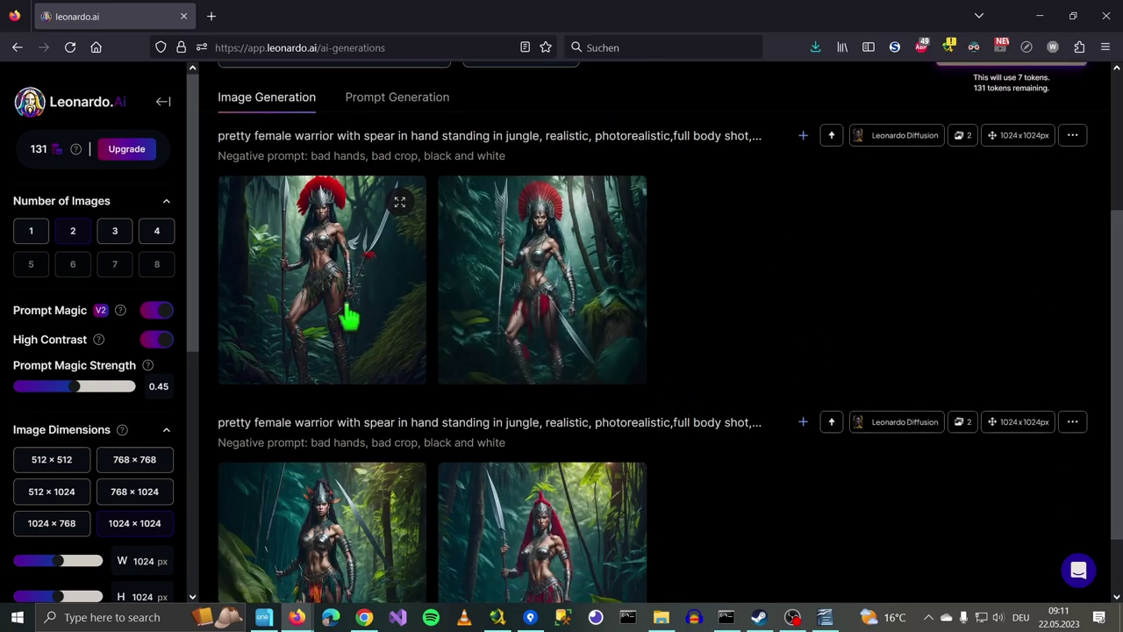
click(371, 263)
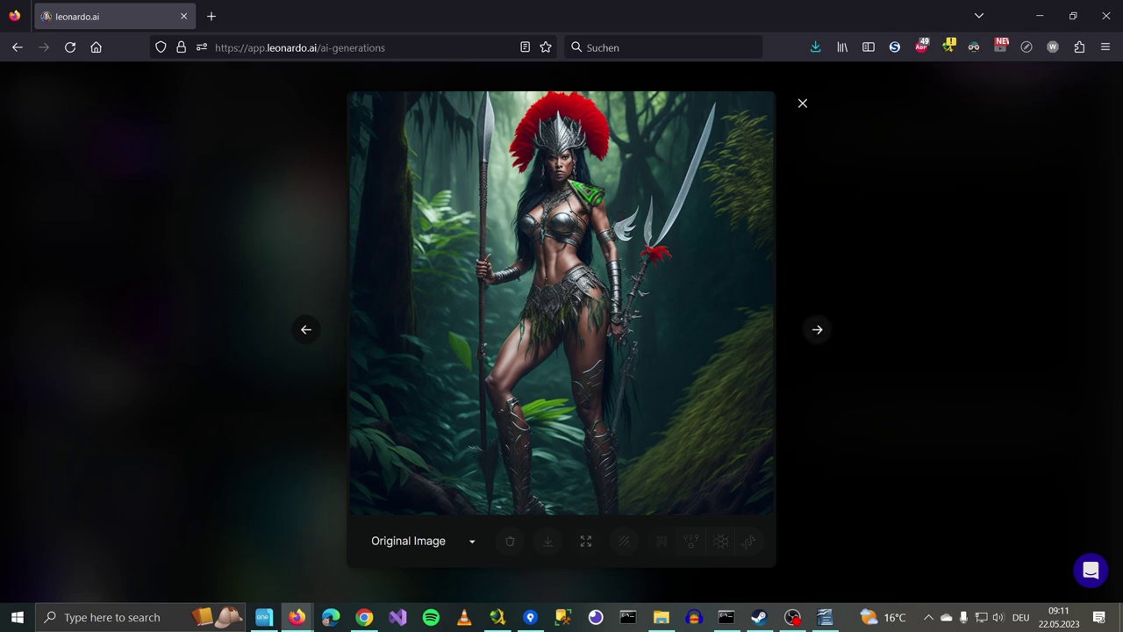
click(817, 330)
click(818, 334)
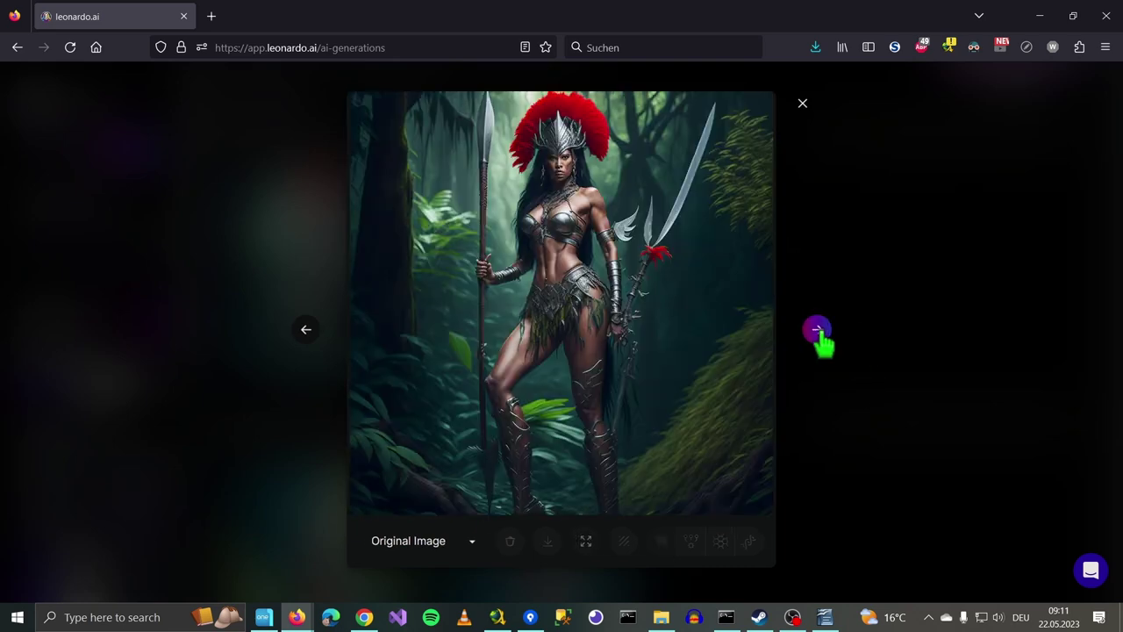
click(817, 331)
click(818, 335)
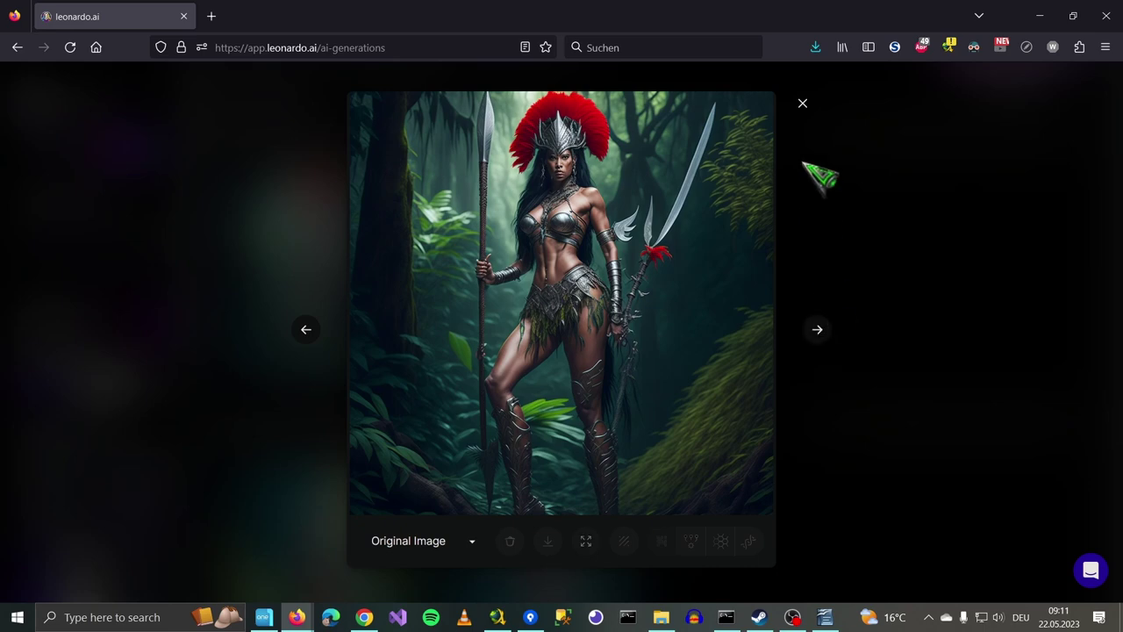
click(802, 104)
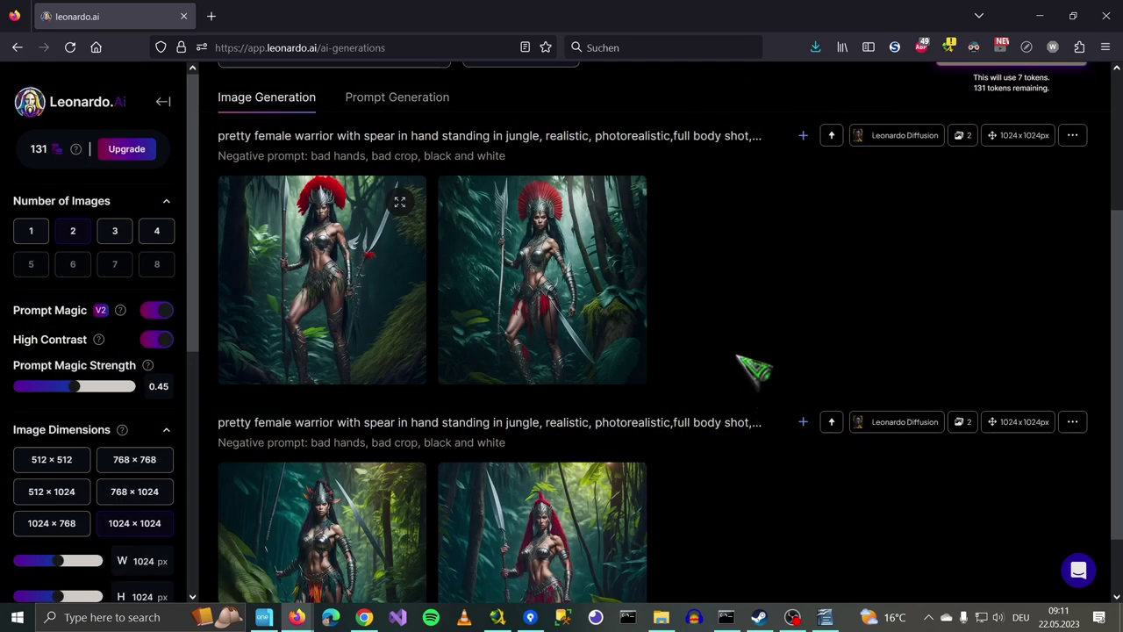
scroll(741, 368, up, 2)
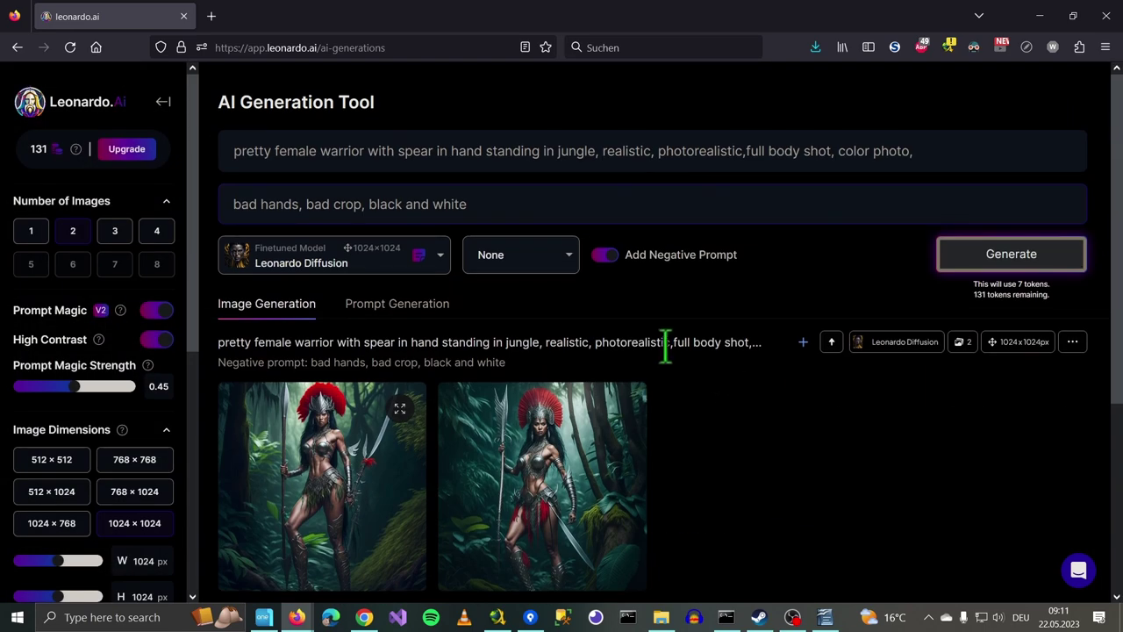
Select the warrior-standing-in-jungle phrase from the prompt.
click(235, 156)
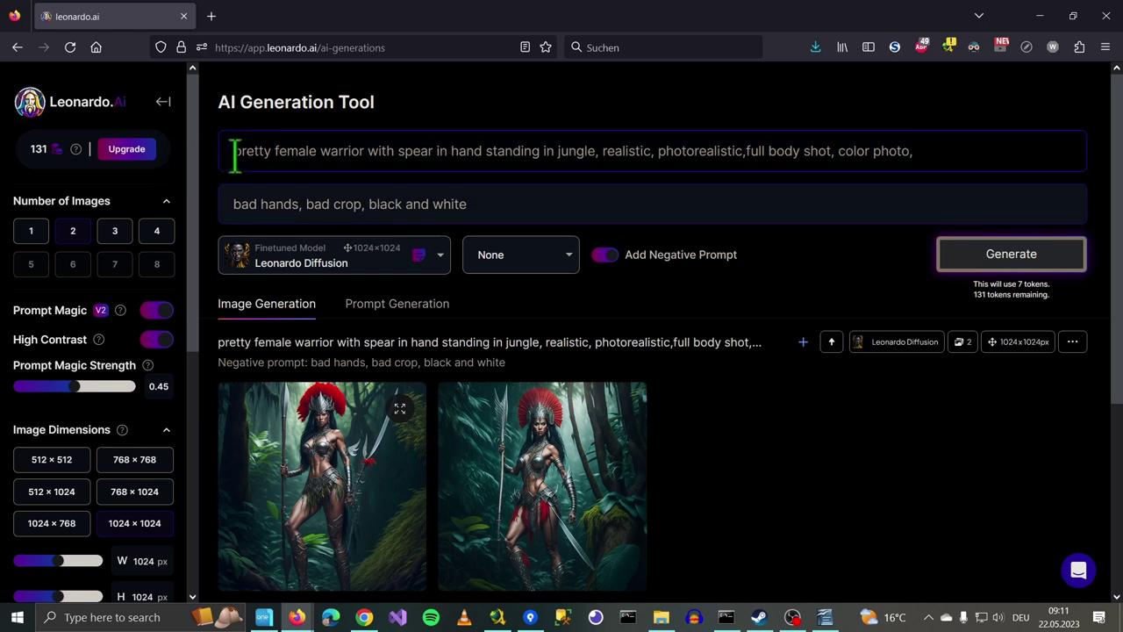
drag(235, 156, 596, 151)
key(ctrl+c)
scroll(650, 394, down, 3)
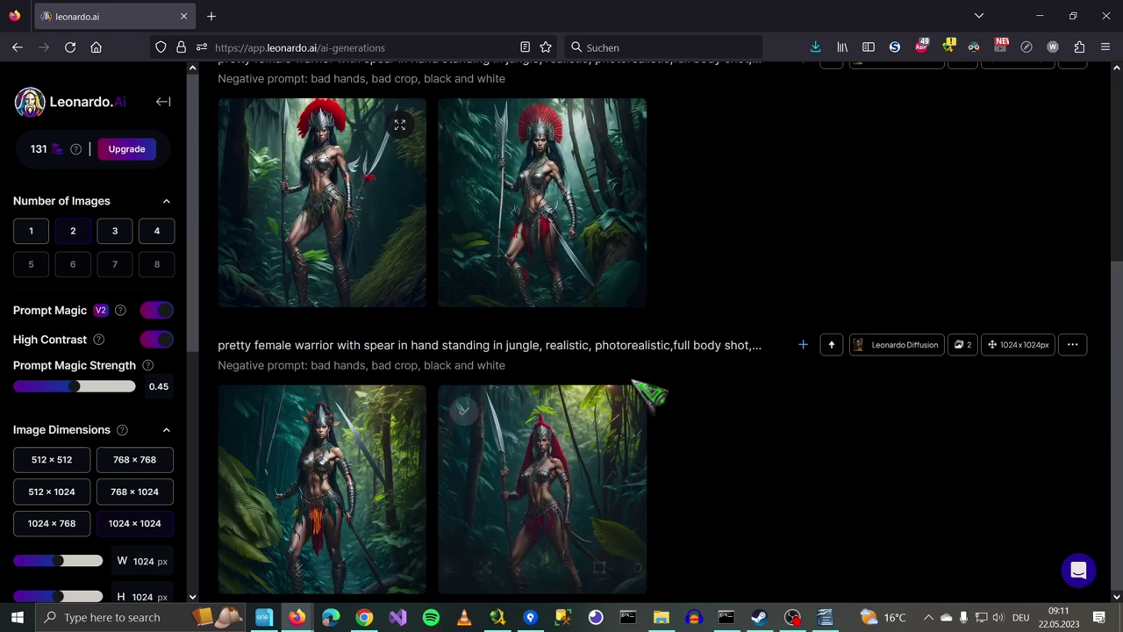
scroll(877, 416, up, 3)
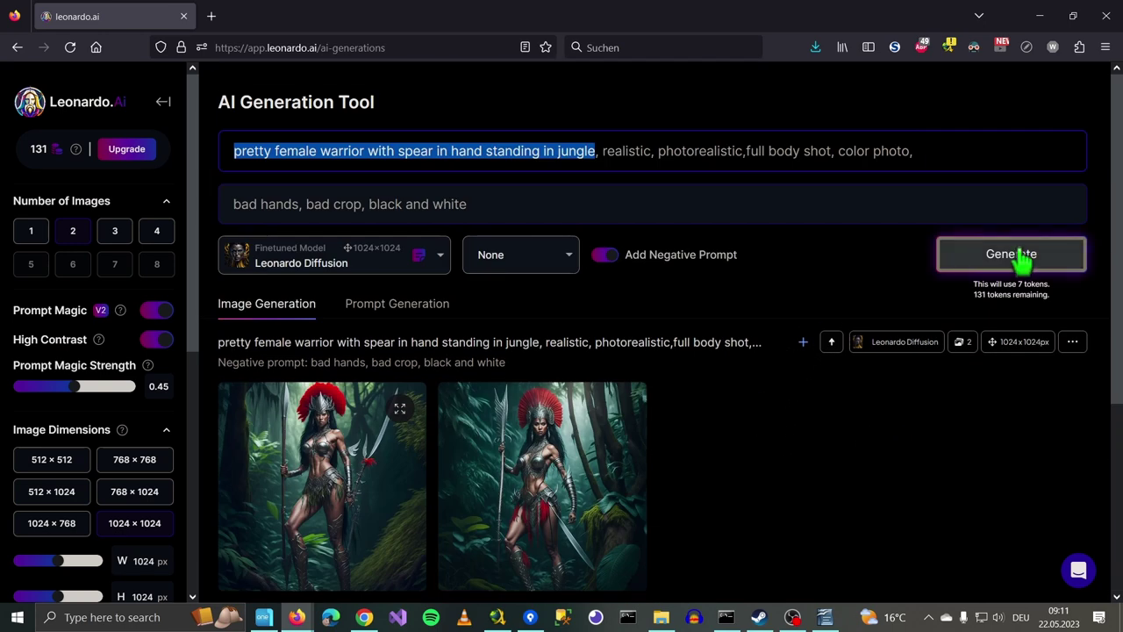
Paste the phrase into Prompt Generation, ideate, and generate images from idea 4.
click(377, 314)
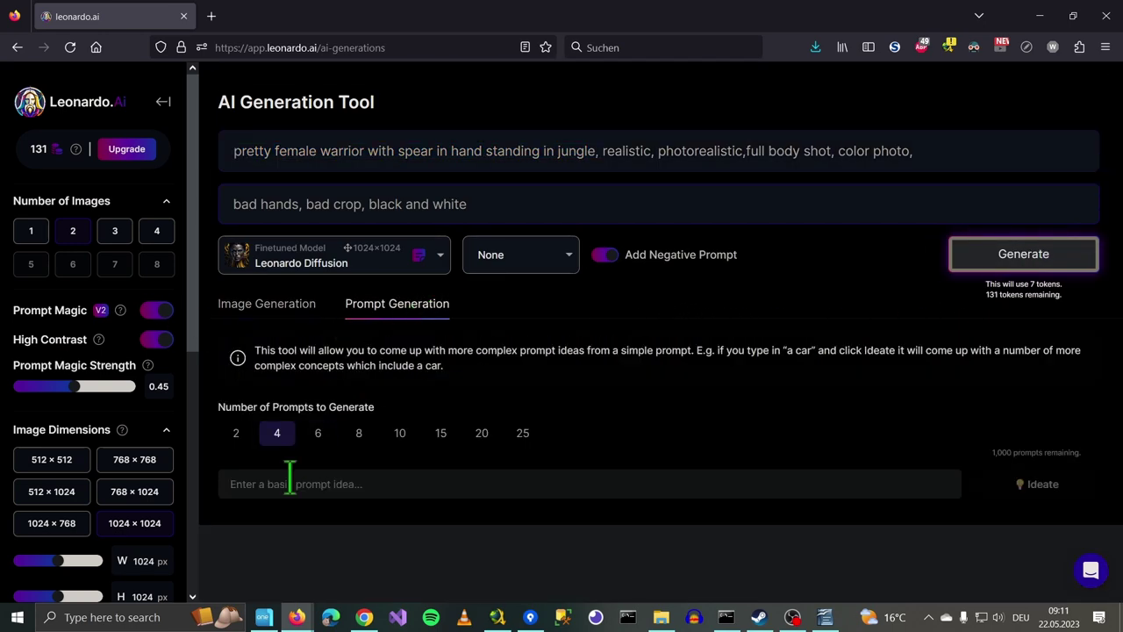
click(325, 477)
key(ctrl+v)
click(1033, 484)
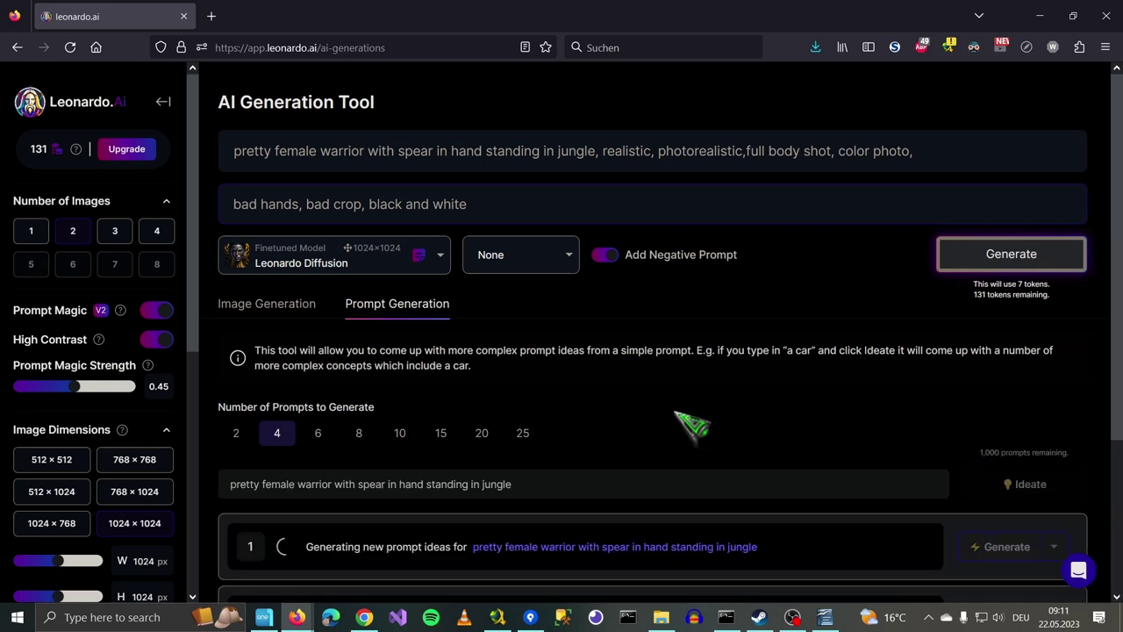
scroll(692, 427, down, 2)
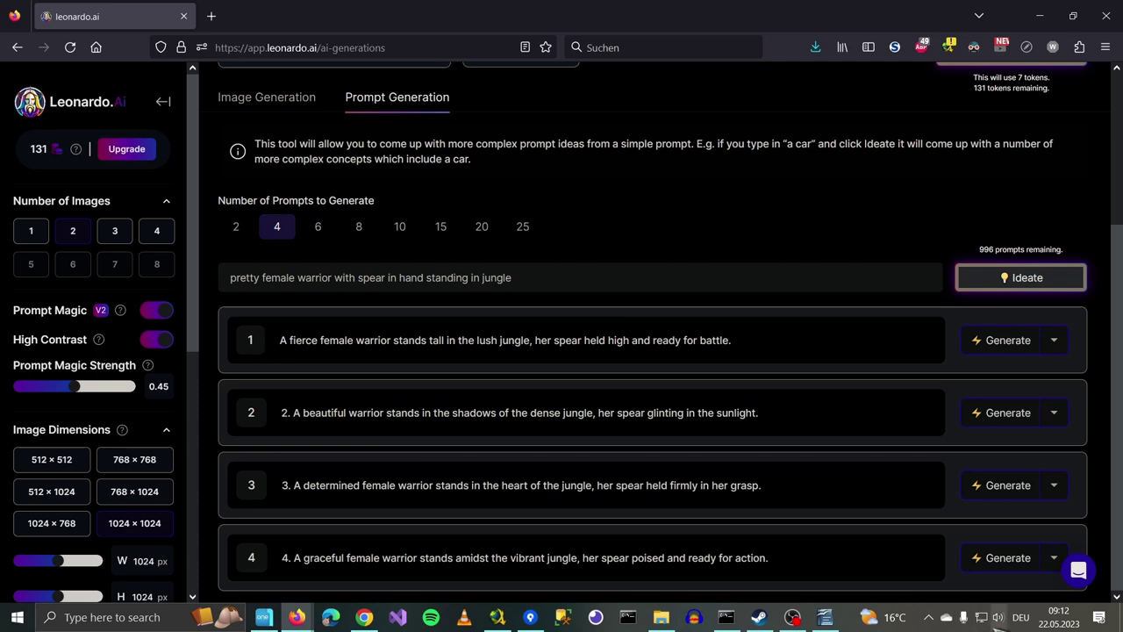
click(1005, 558)
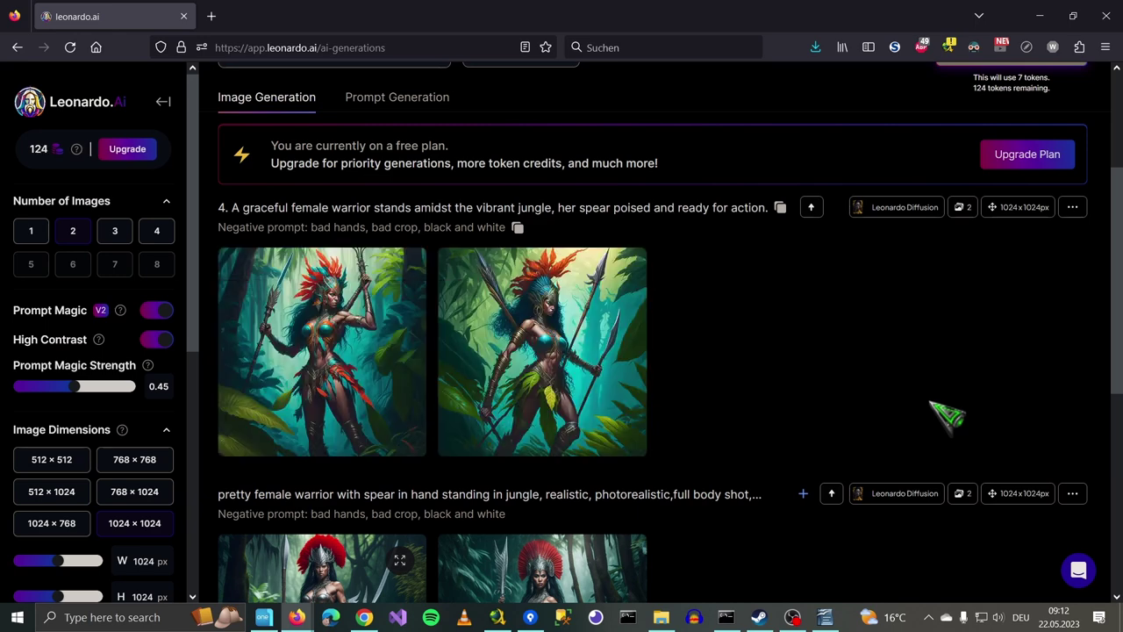
Enlarge the new stylized warrior image, flip between the two, then close the lightbox.
click(365, 317)
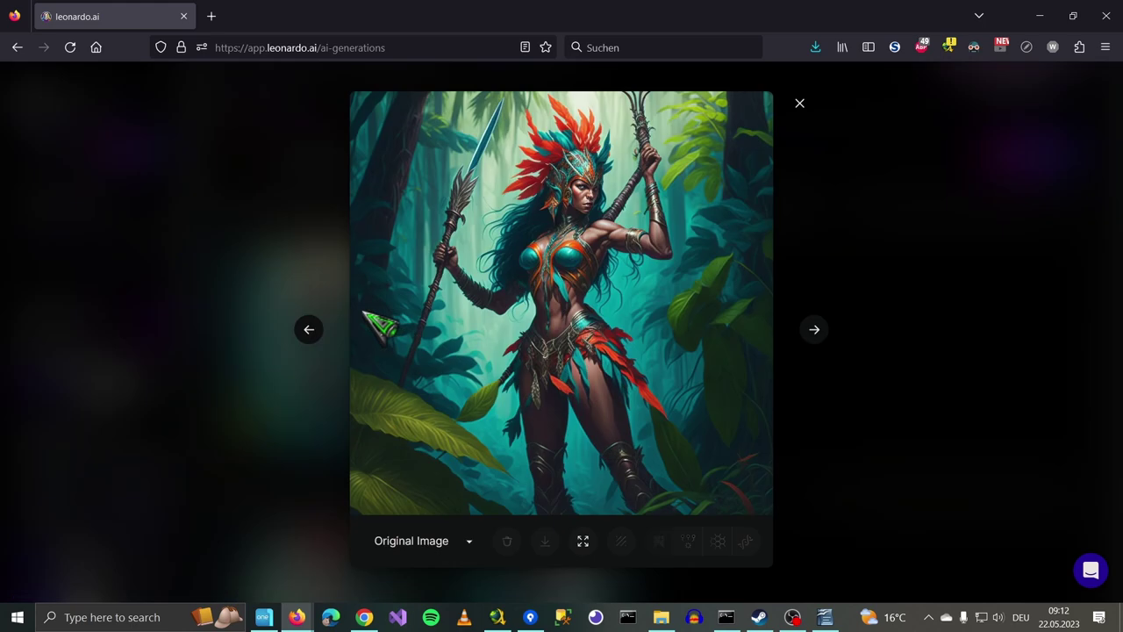
click(815, 332)
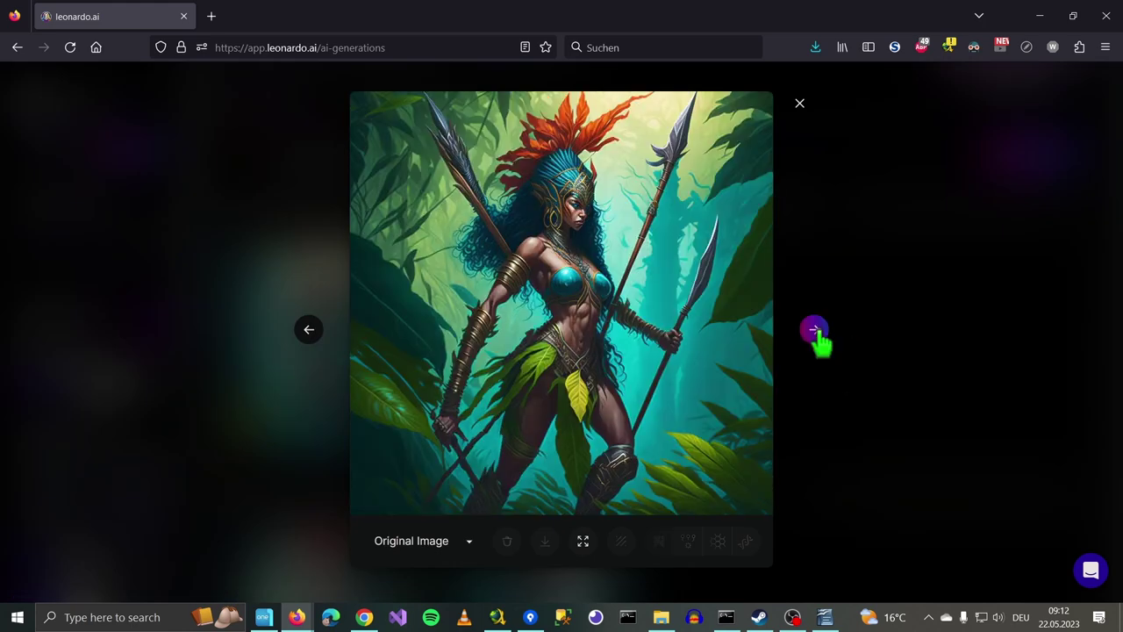
click(815, 331)
click(815, 331)
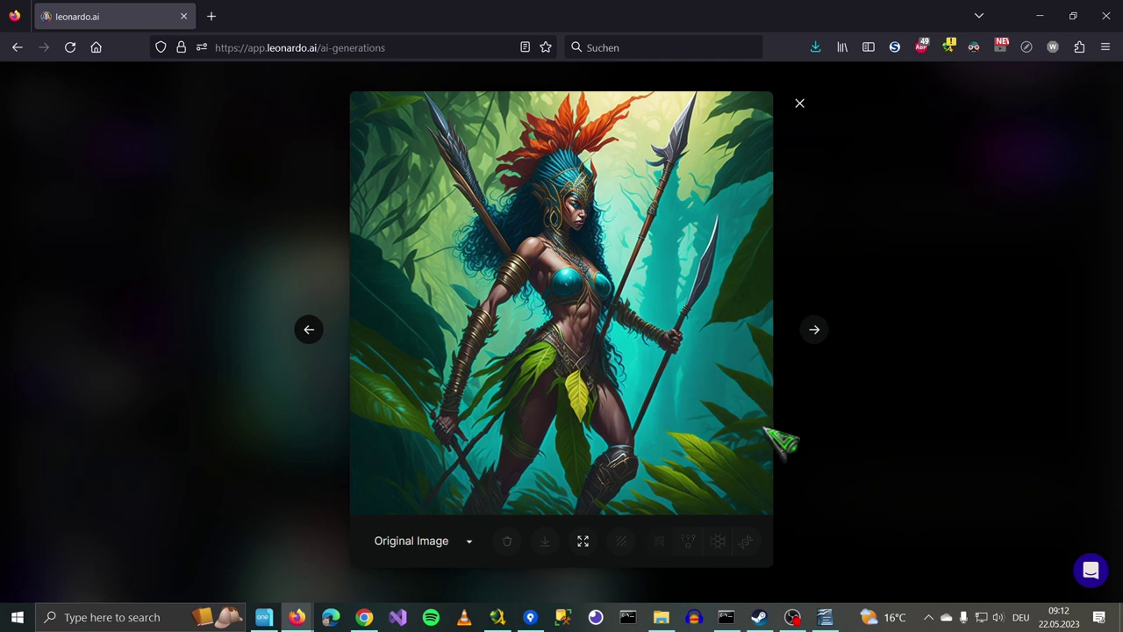
click(800, 104)
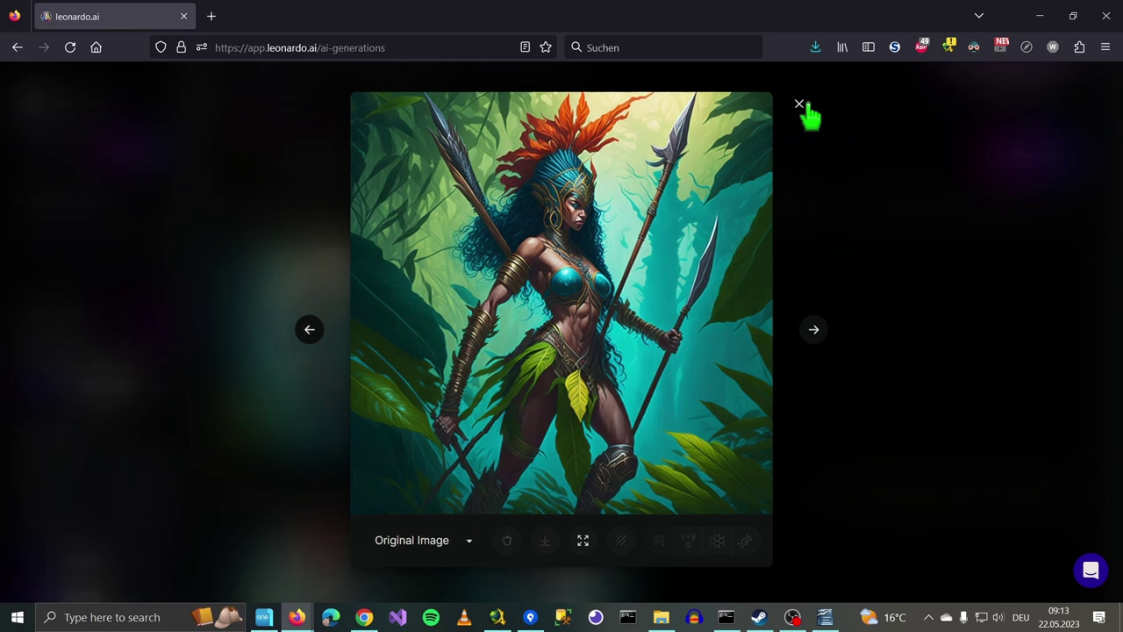
scroll(869, 372, up, 3)
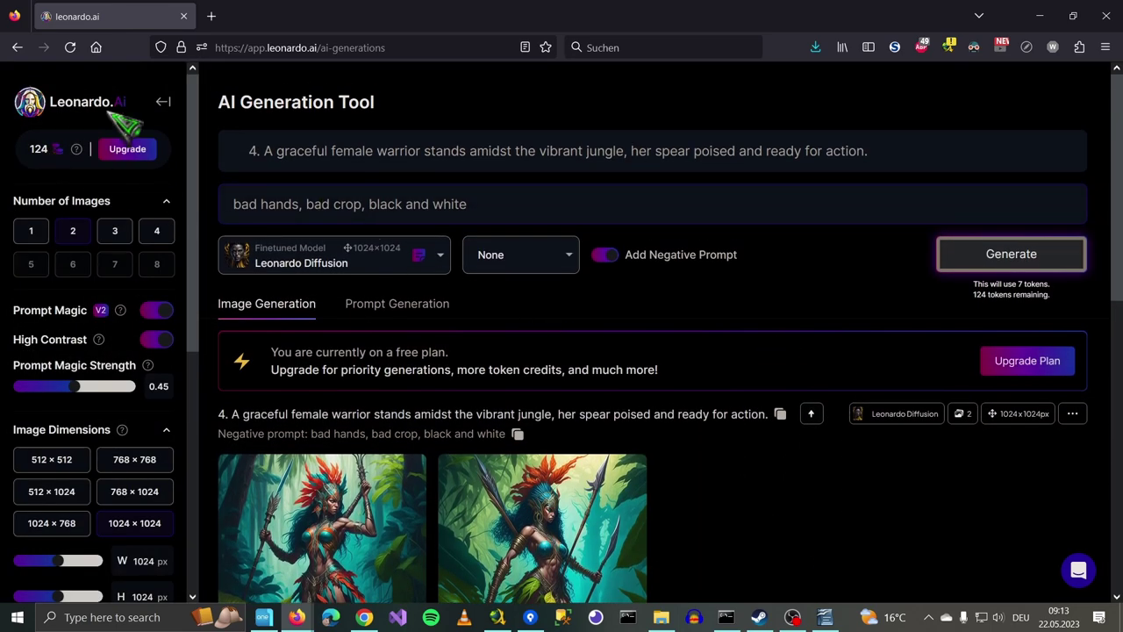
Go Home, open the Community Feed, scroll the grid, and open the Aloy portrait.
click(165, 114)
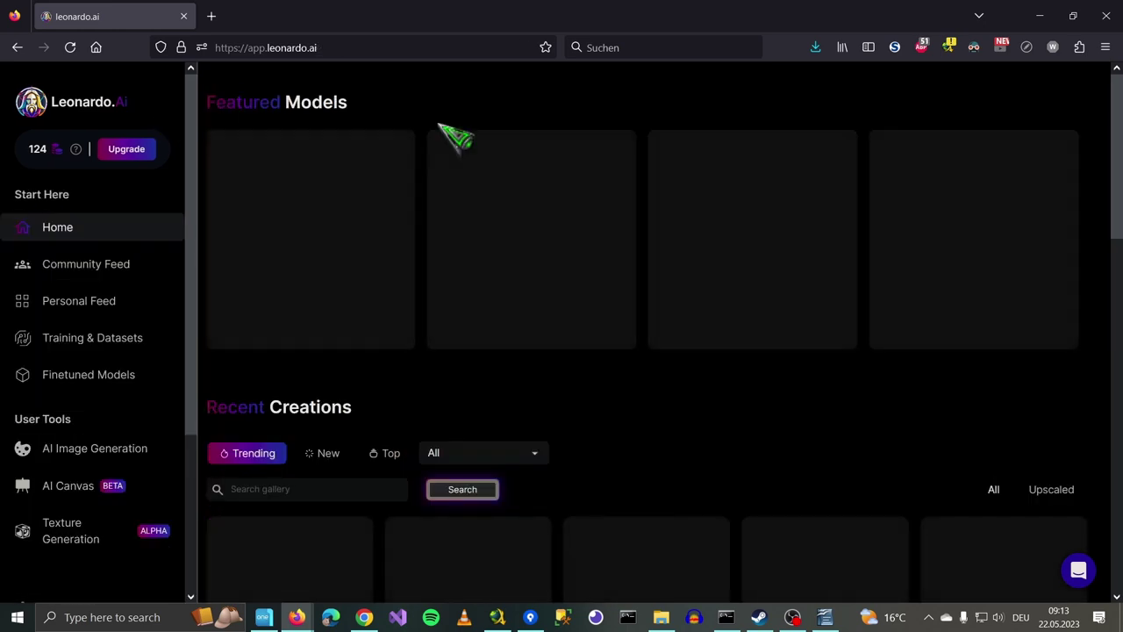
click(79, 263)
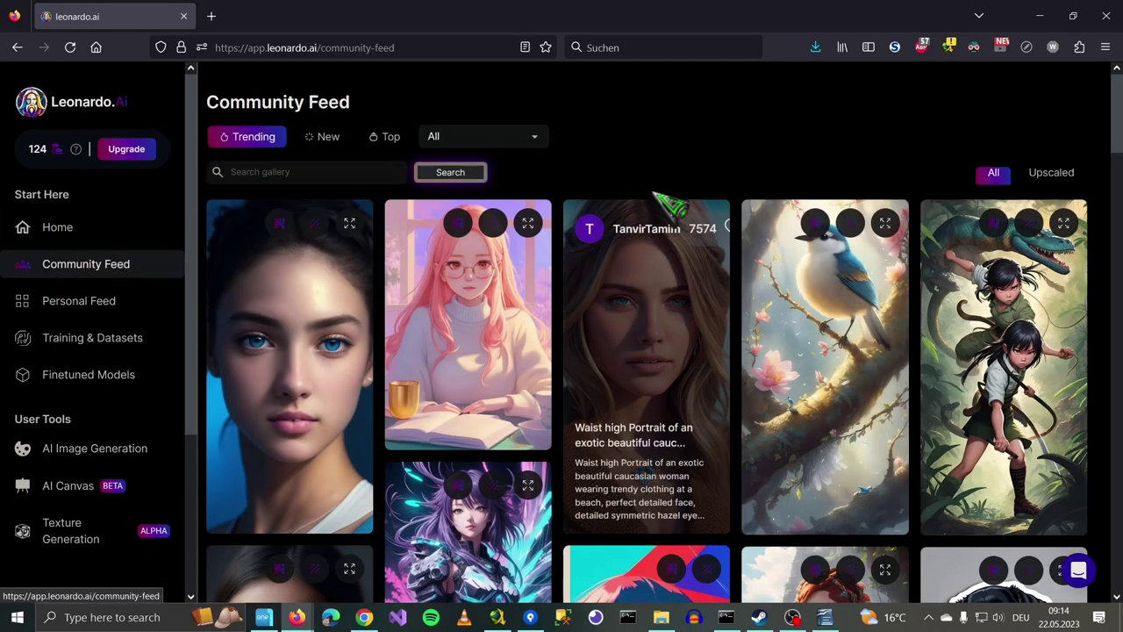
scroll(925, 358, down, 1)
scroll(928, 358, down, 2)
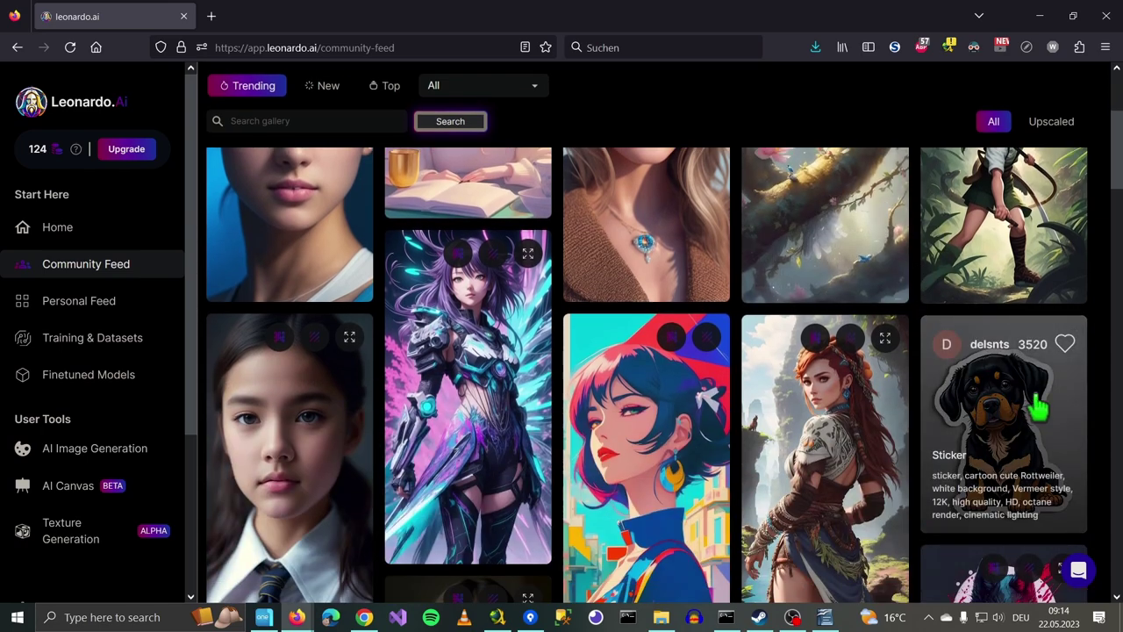
scroll(951, 246, down, 2)
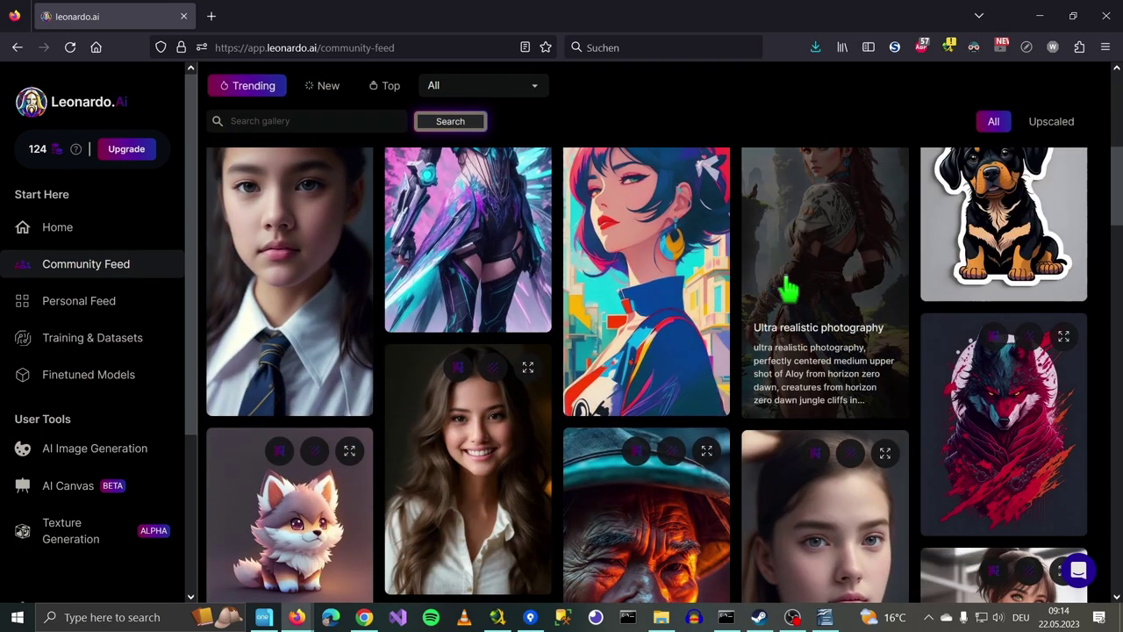
click(788, 289)
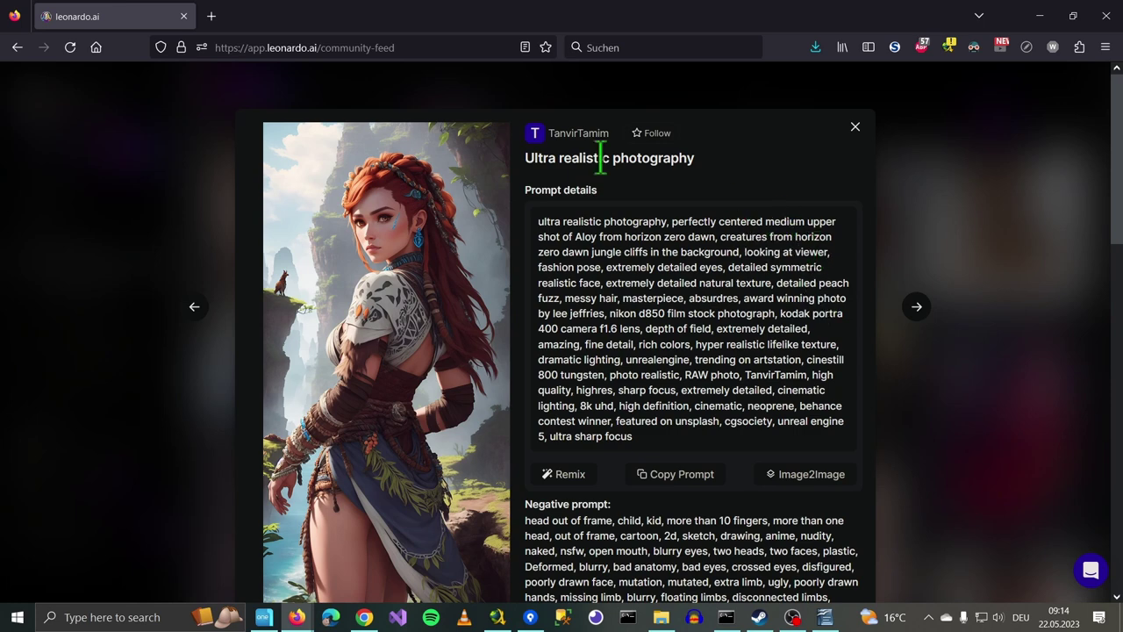
Select the prompt text and highlight the DreamShaper v5 model and Euler Discrete sampler.
drag(539, 221, 828, 466)
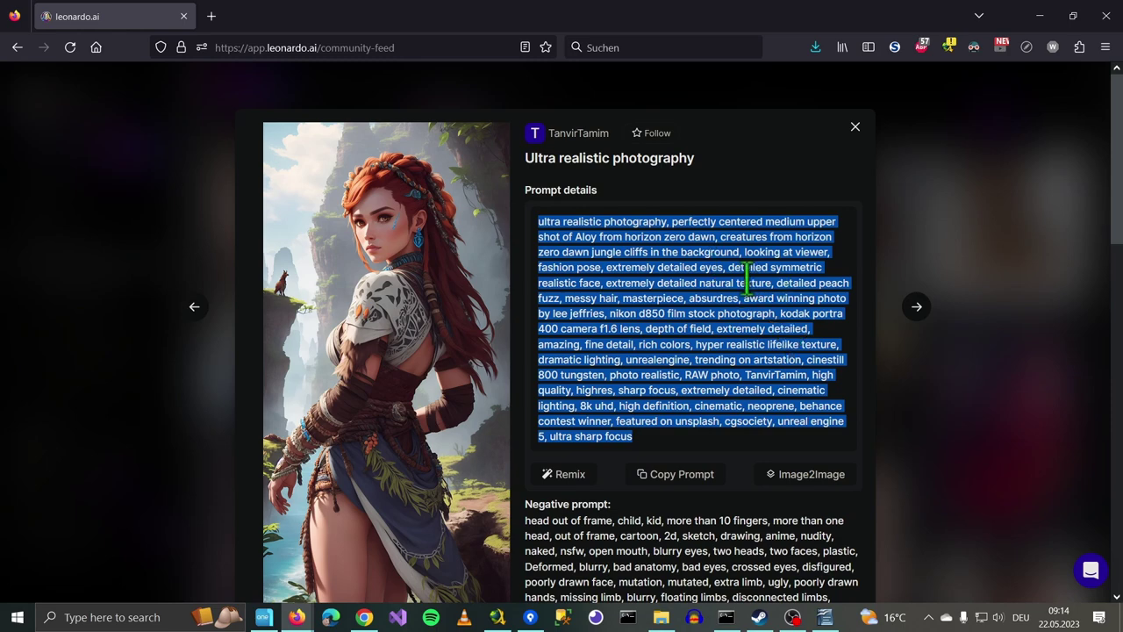
click(781, 282)
scroll(727, 313, down, 6)
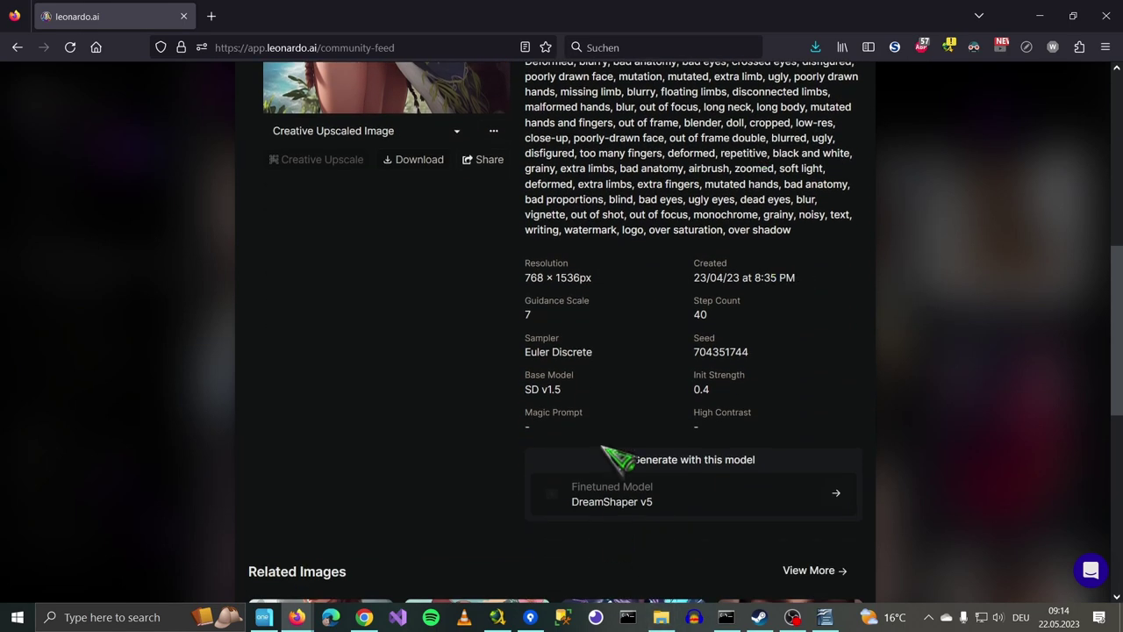
double_click(679, 526)
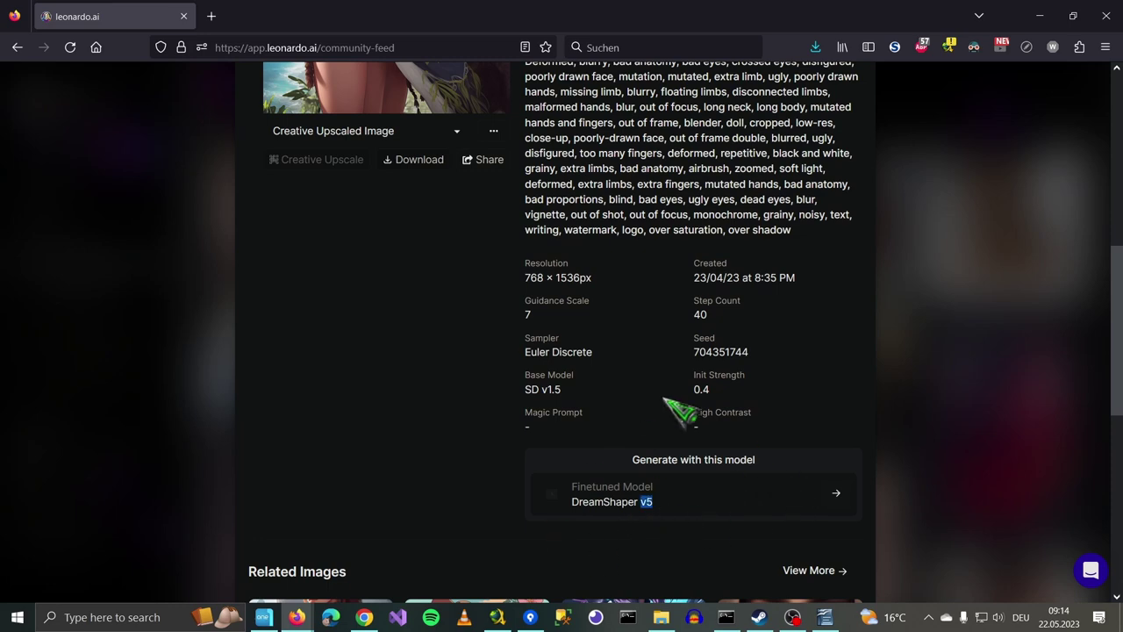
click(715, 391)
scroll(695, 345, up, 2)
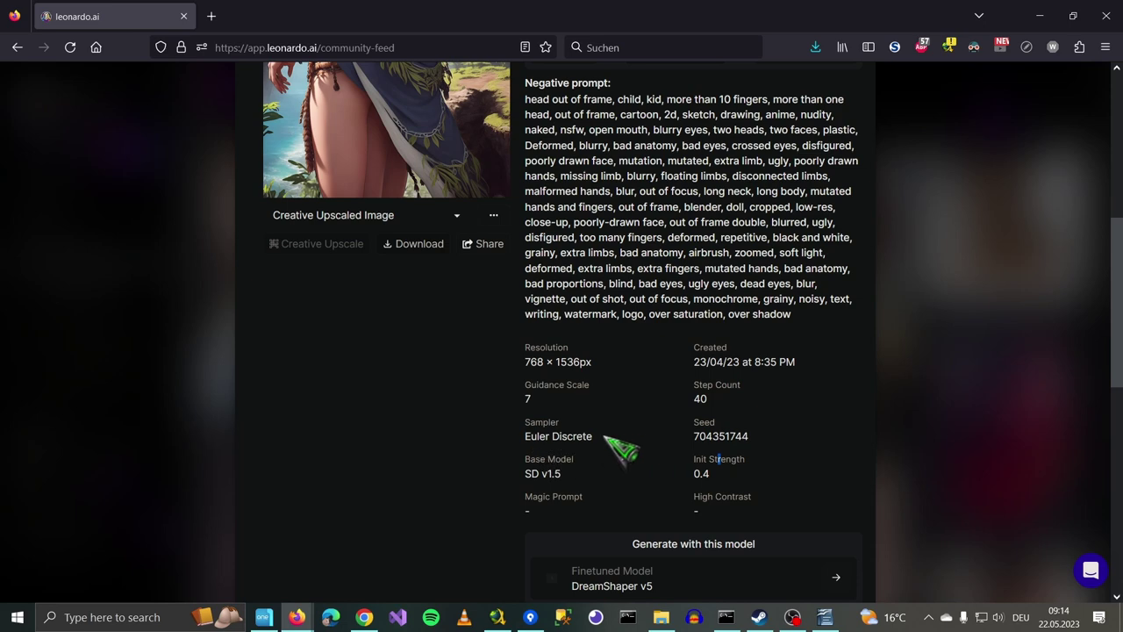
drag(602, 445, 526, 445)
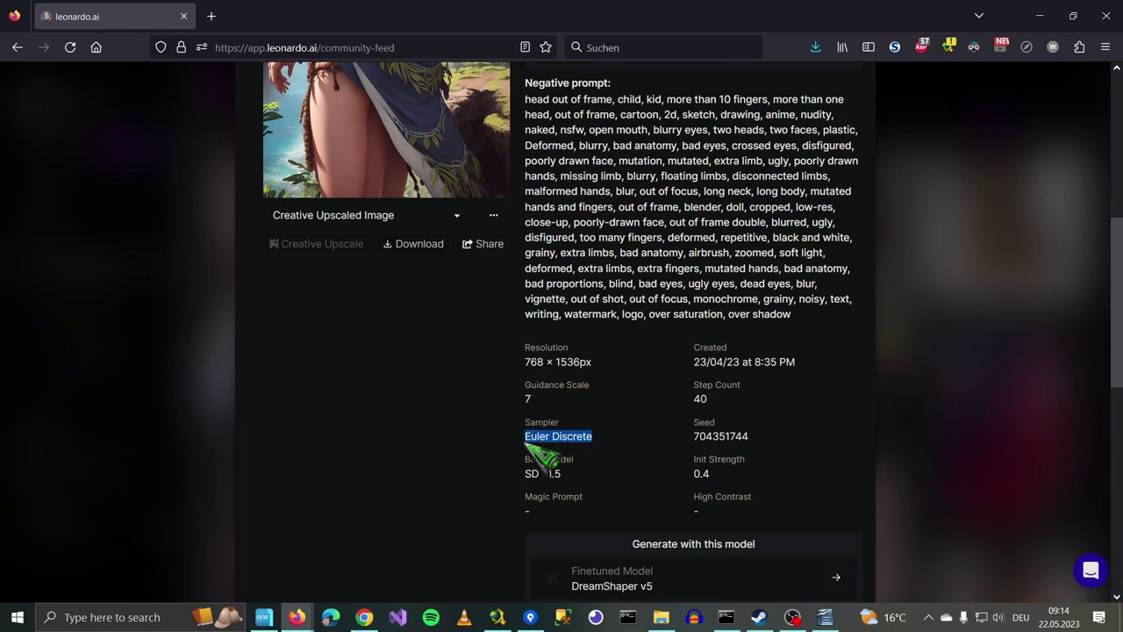
Scroll back to the top and reselect the full Aloy prompt paragraph.
scroll(777, 394, up, 2)
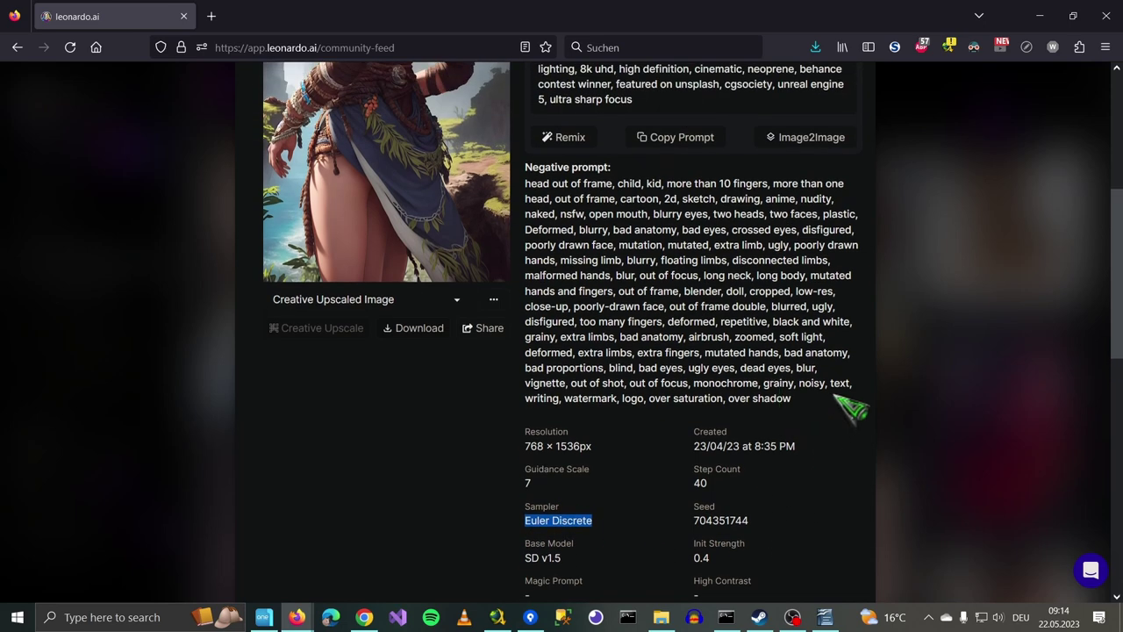
scroll(612, 260, up, 4)
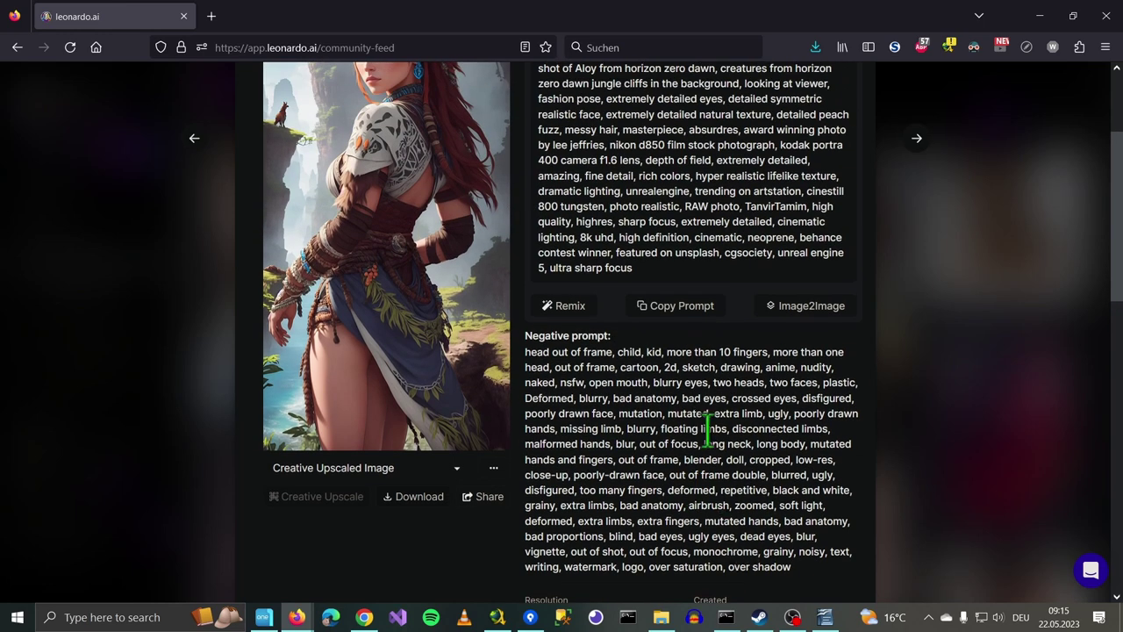
scroll(707, 428, up, 2)
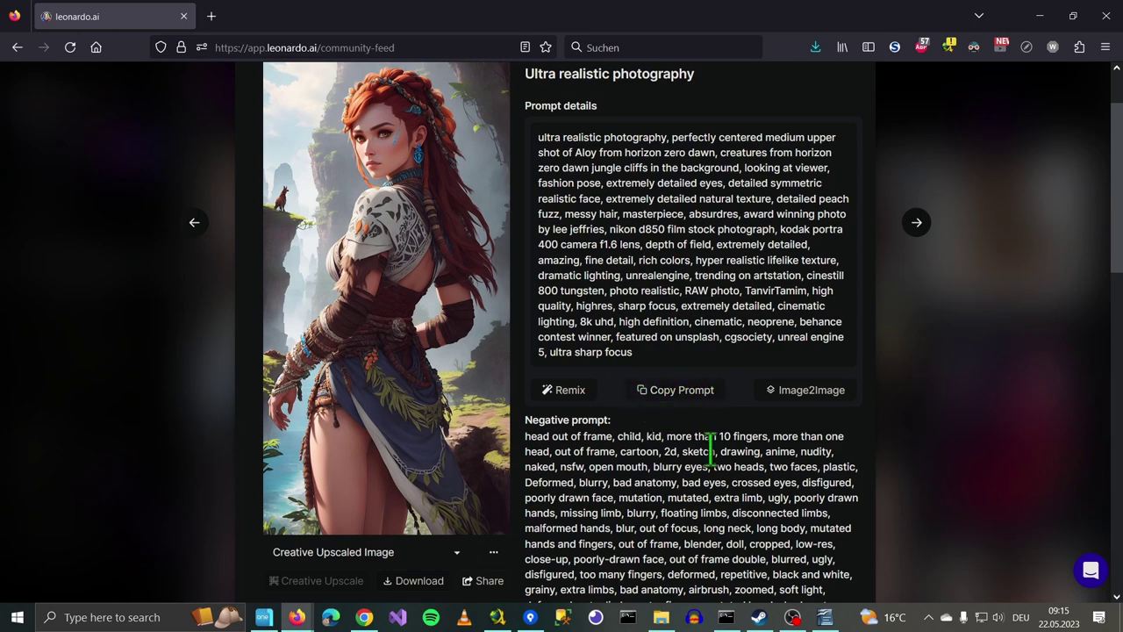
scroll(713, 412, up, 2)
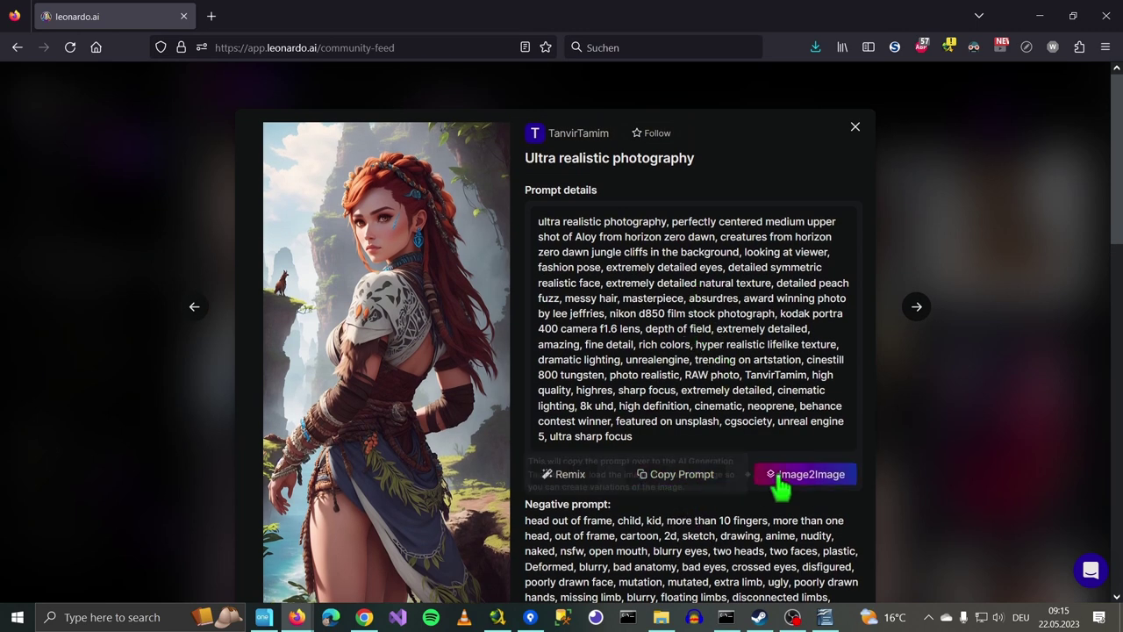
scroll(693, 281, down, 3)
scroll(702, 298, down, 3)
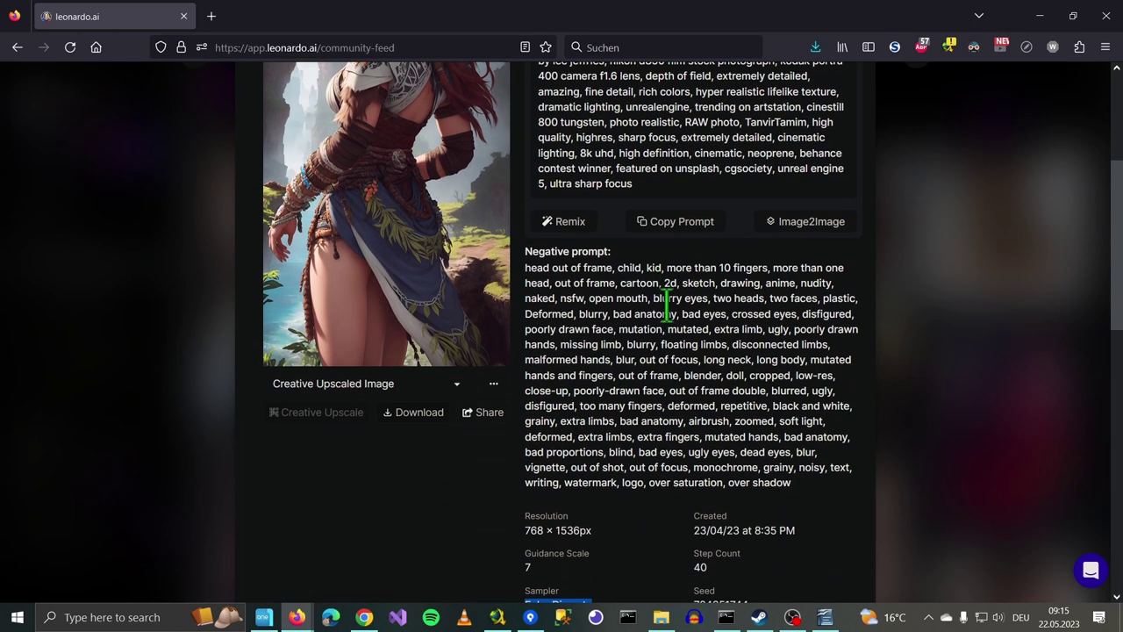
scroll(688, 301, up, 6)
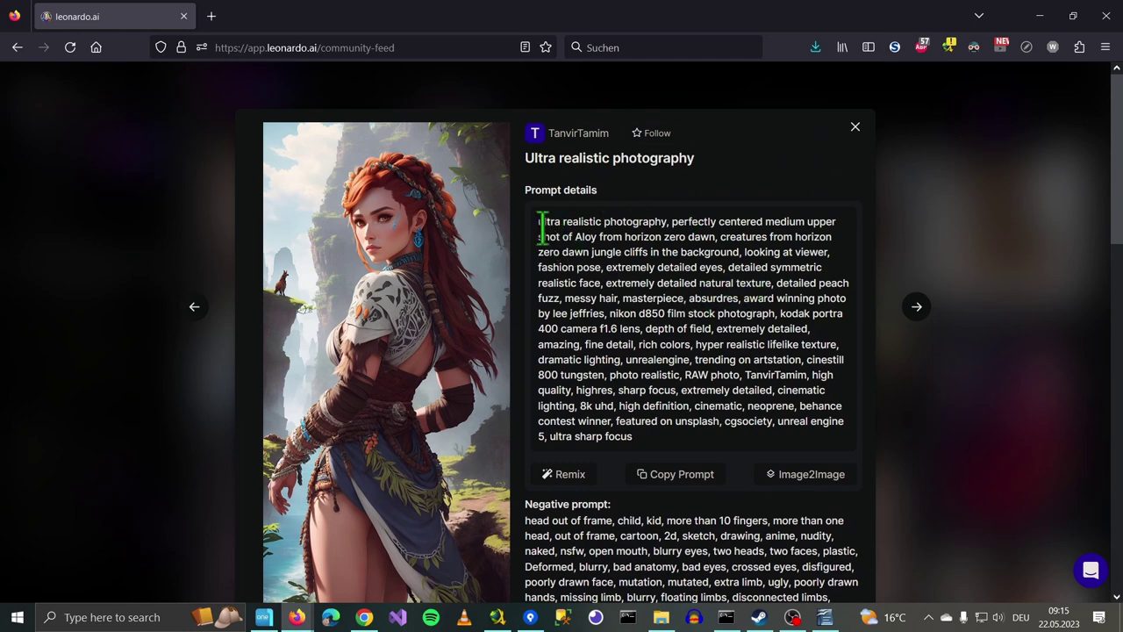
drag(541, 222, 800, 445)
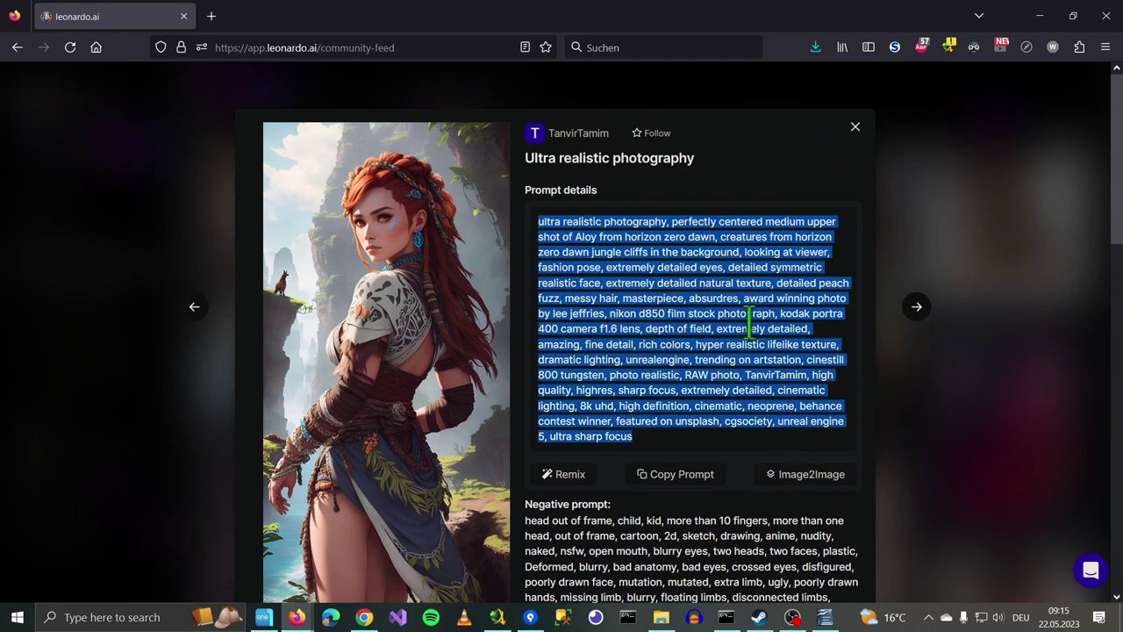
click(673, 264)
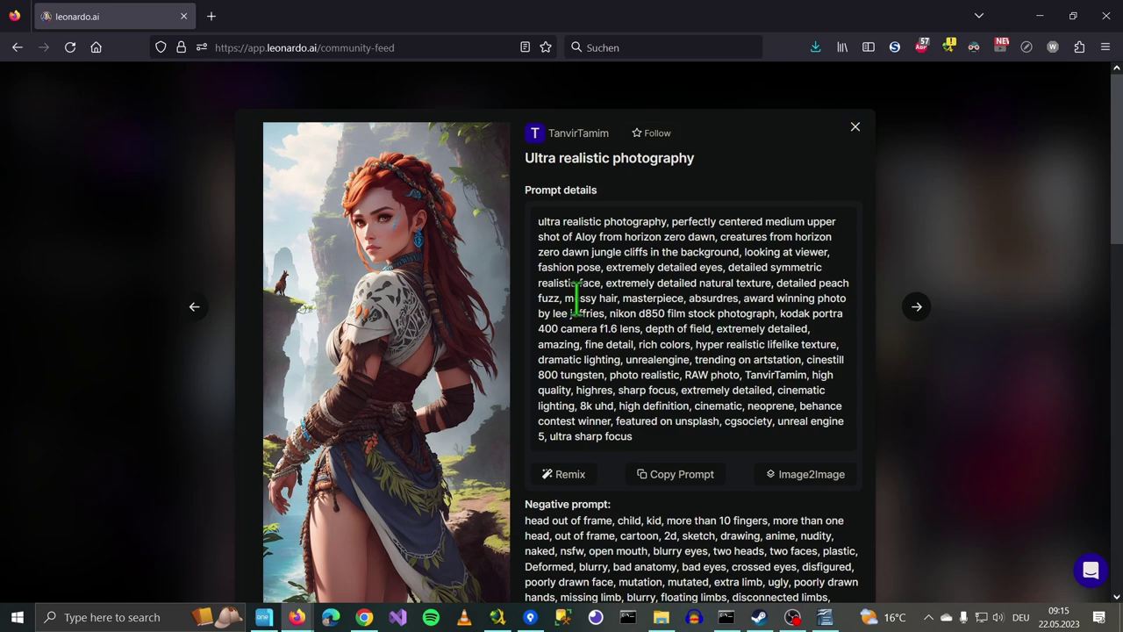
Open the Vietnamese old man's face image and read through its prompt and RPG 4.0 model details.
click(856, 128)
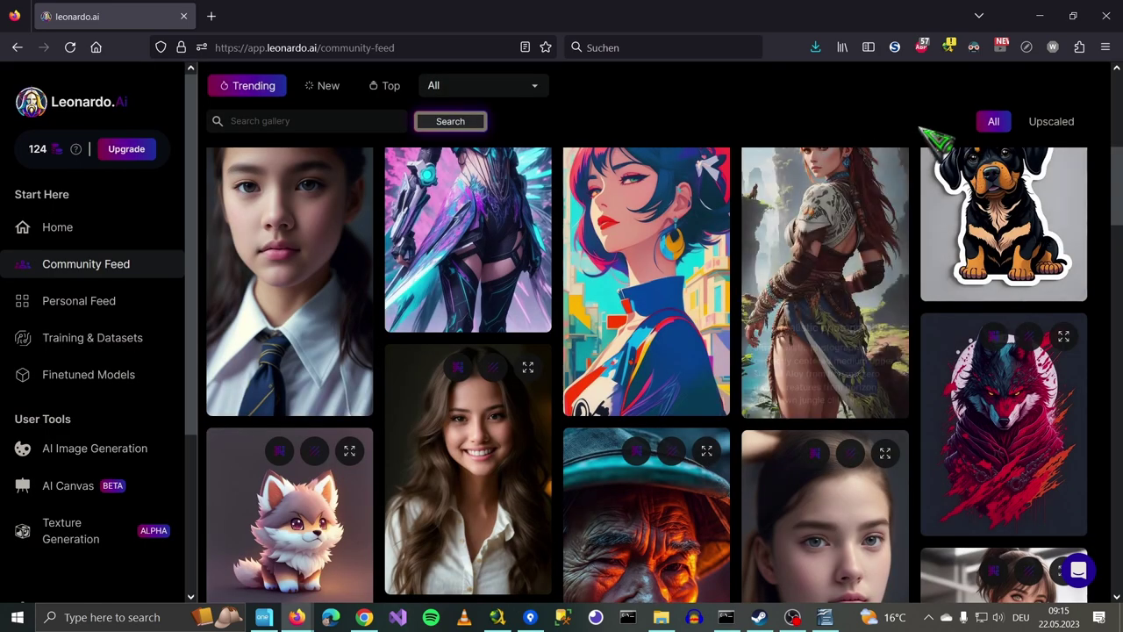
scroll(862, 219, down, 3)
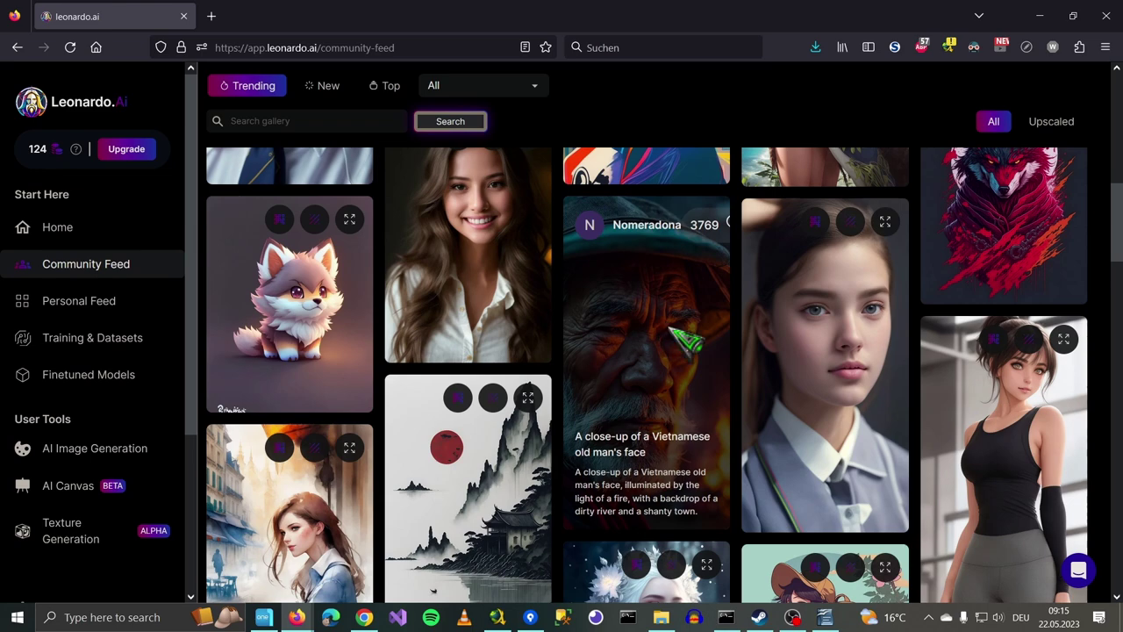
click(672, 332)
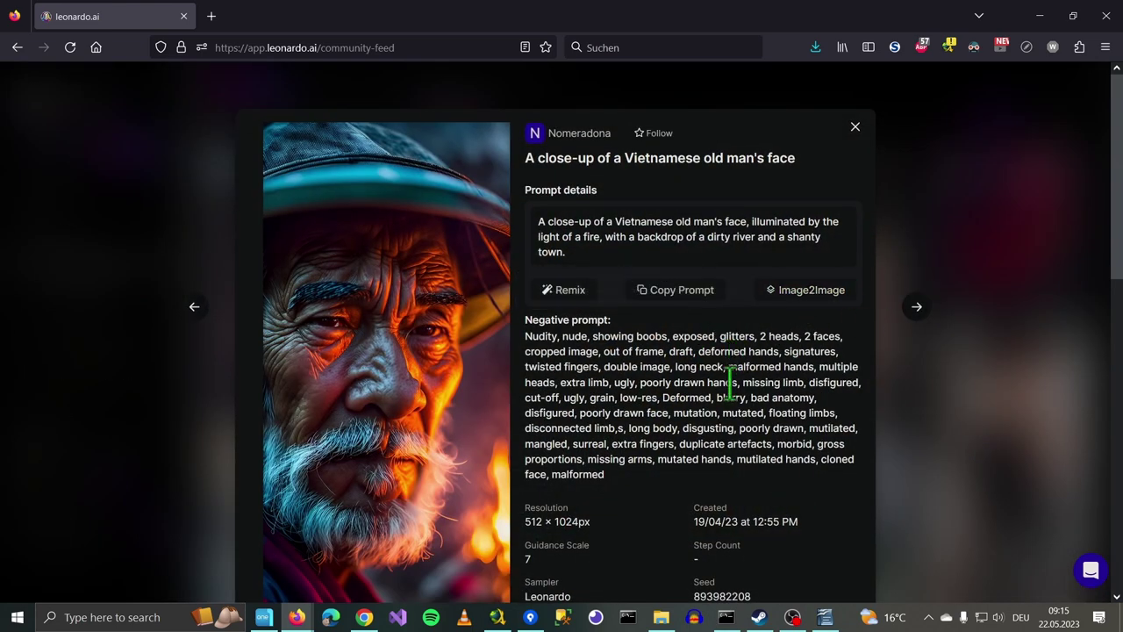
scroll(730, 381, down, 5)
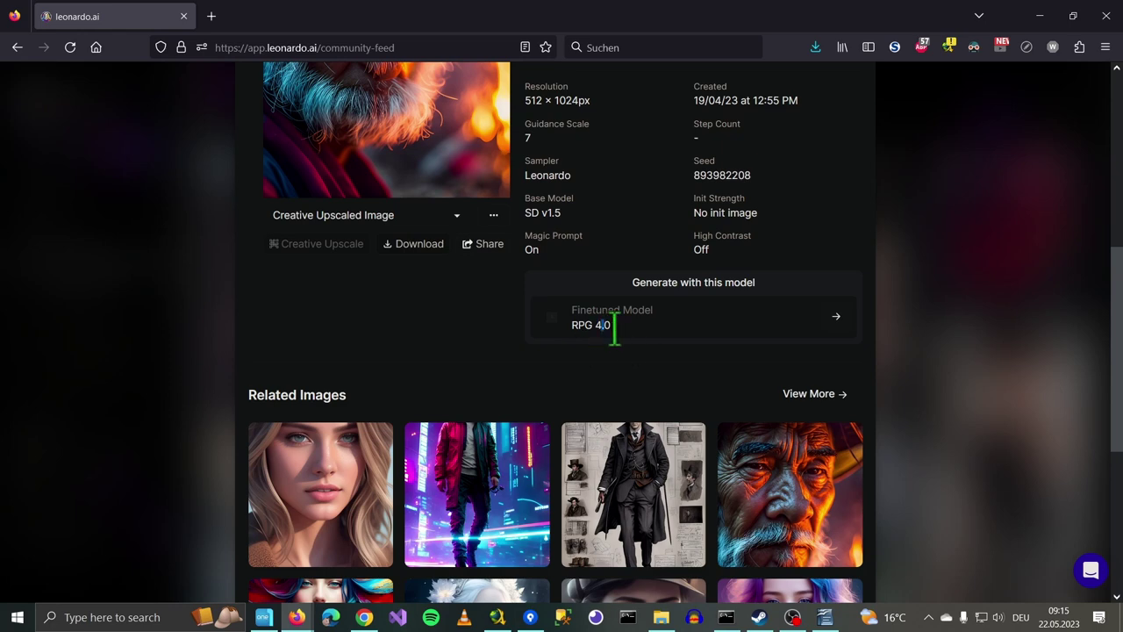
drag(614, 332, 689, 351)
scroll(690, 351, up, 2)
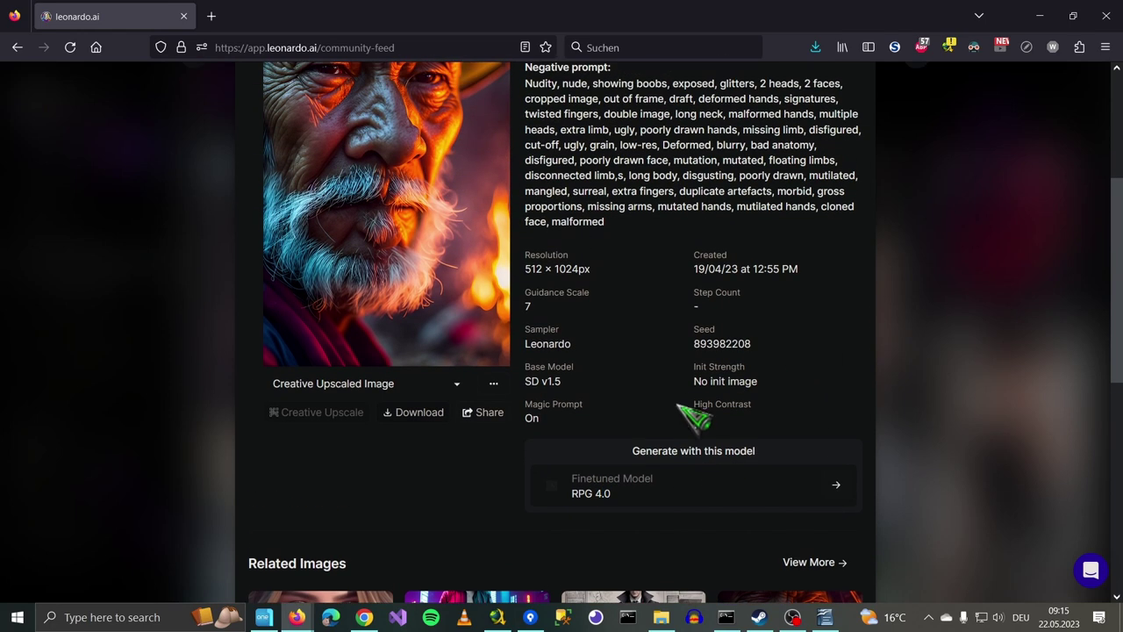
scroll(691, 419, up, 3)
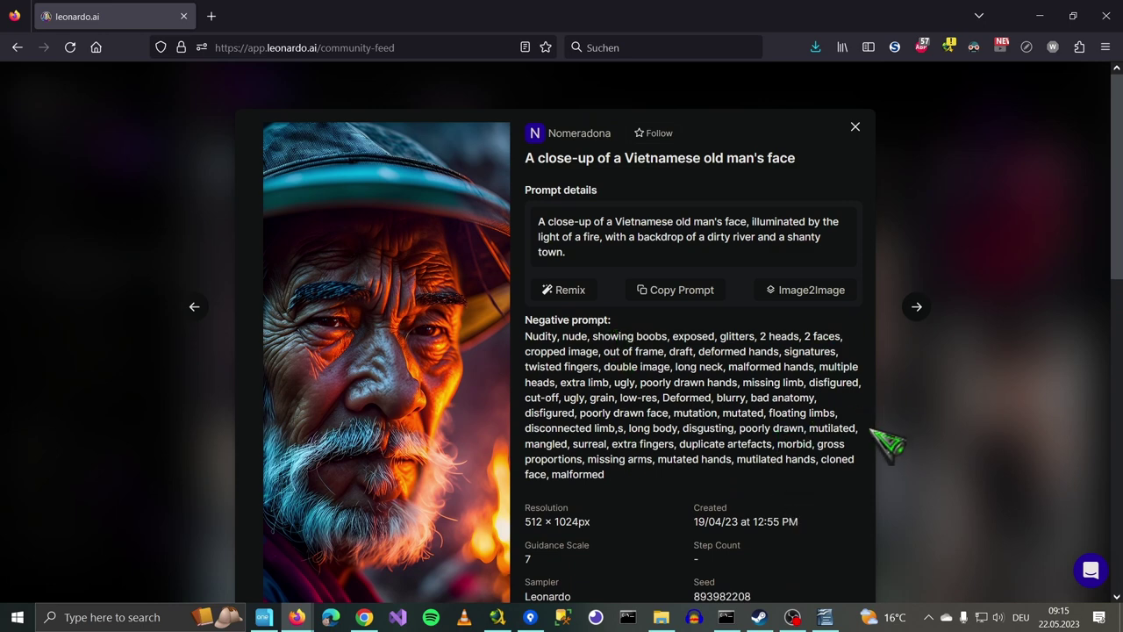
Close the old man image, then view the Personal Feed and the Training & Datasets page.
click(853, 132)
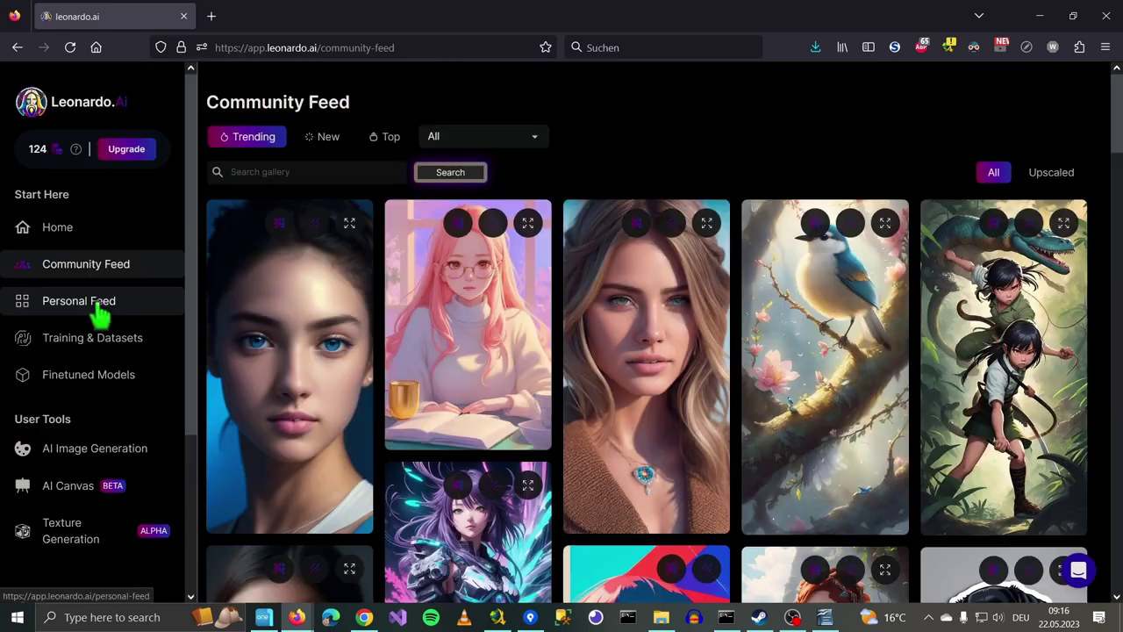
click(97, 307)
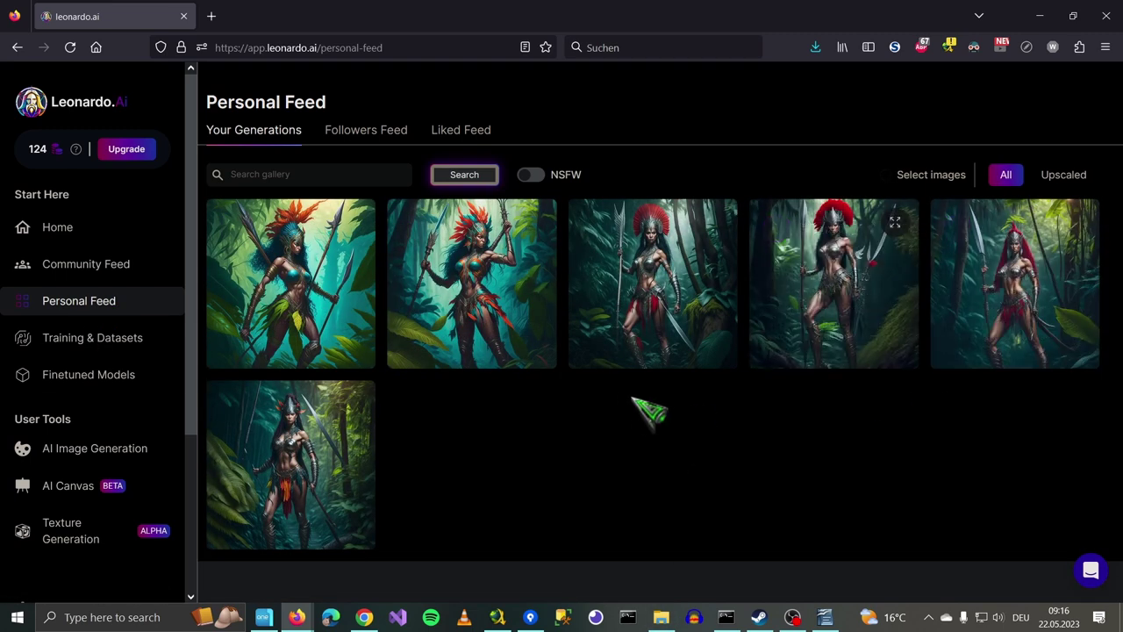
click(81, 342)
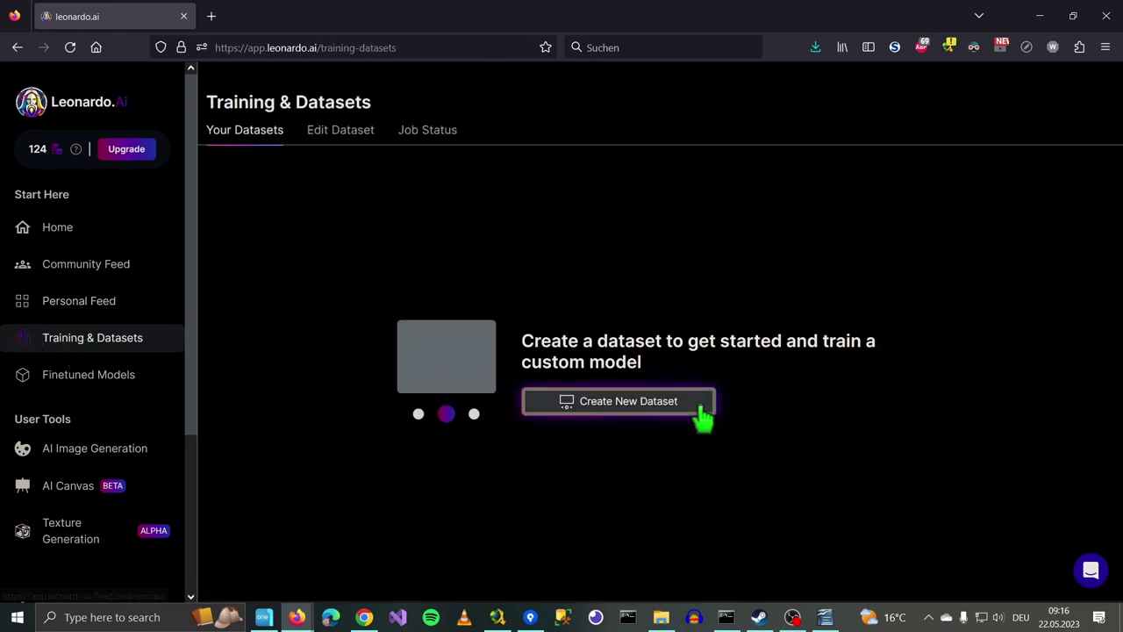
click(131, 377)
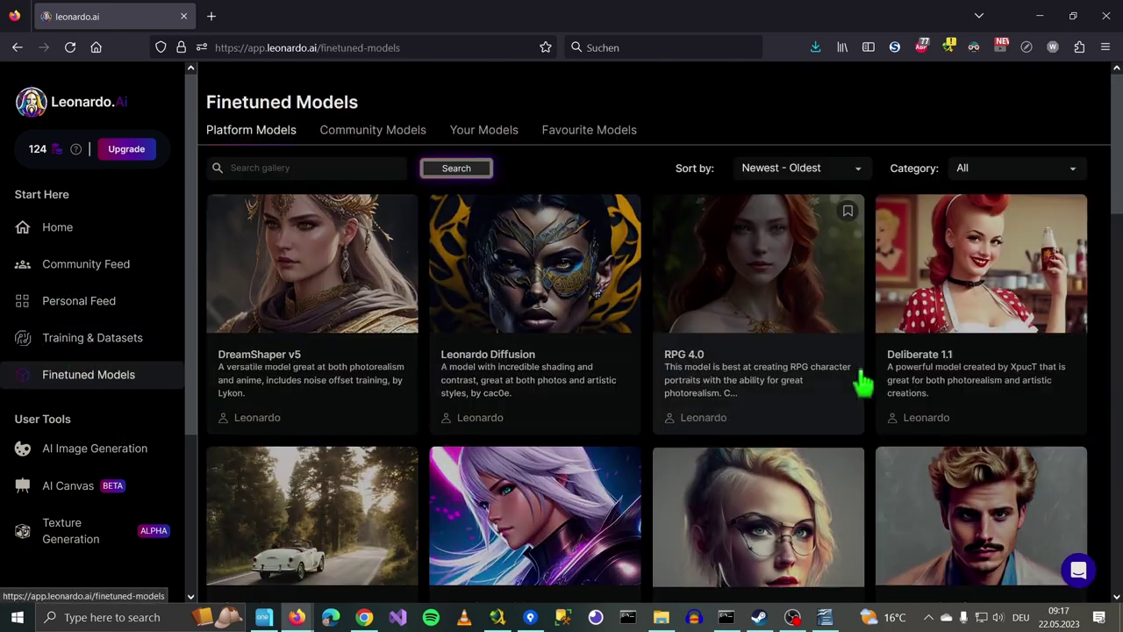
scroll(986, 311, down, 3)
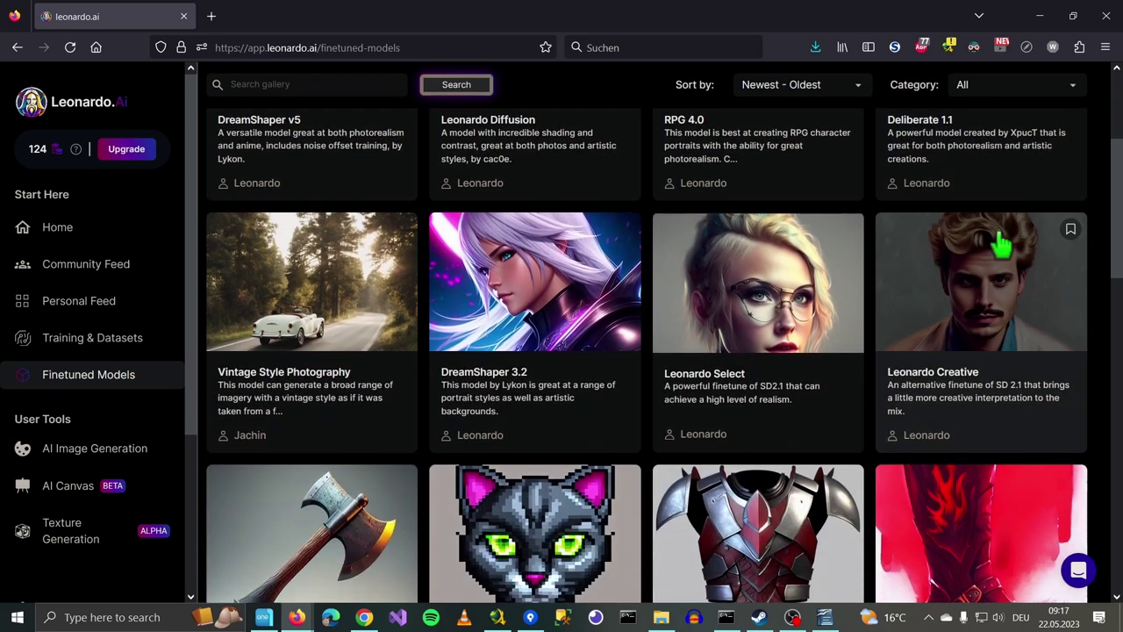
scroll(895, 321, down, 4)
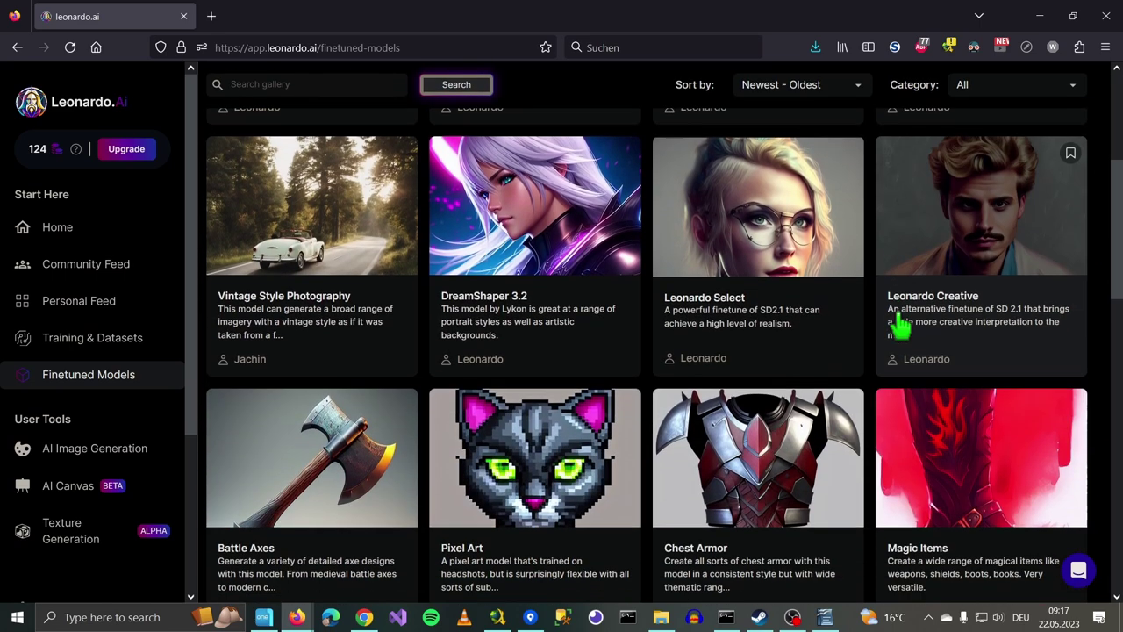
scroll(1030, 453, down, 7)
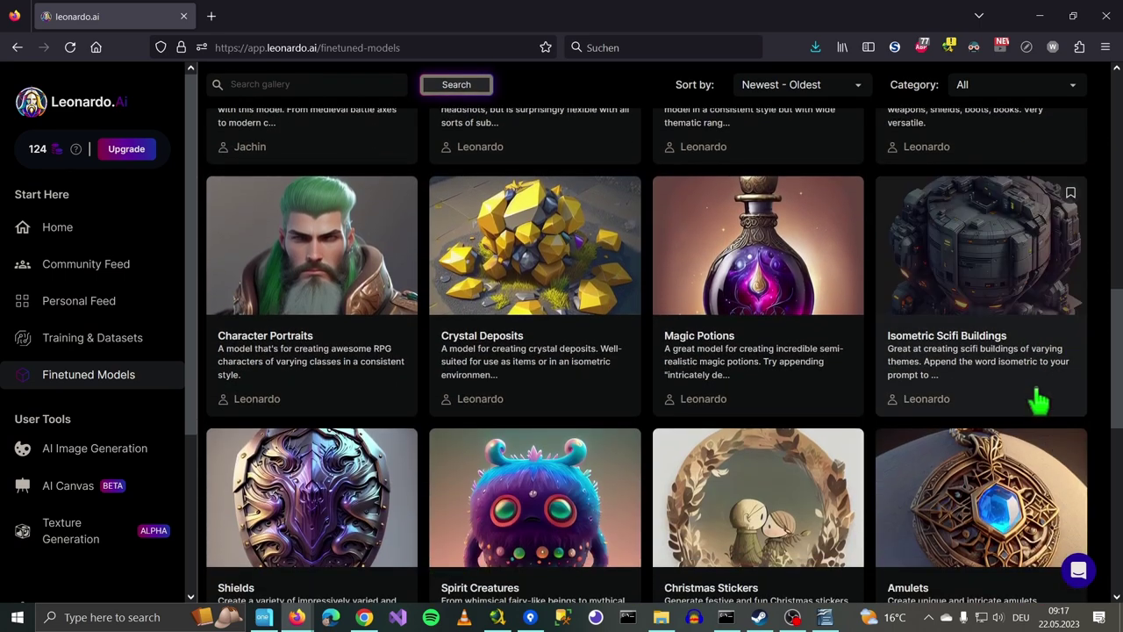
scroll(1035, 421, down, 3)
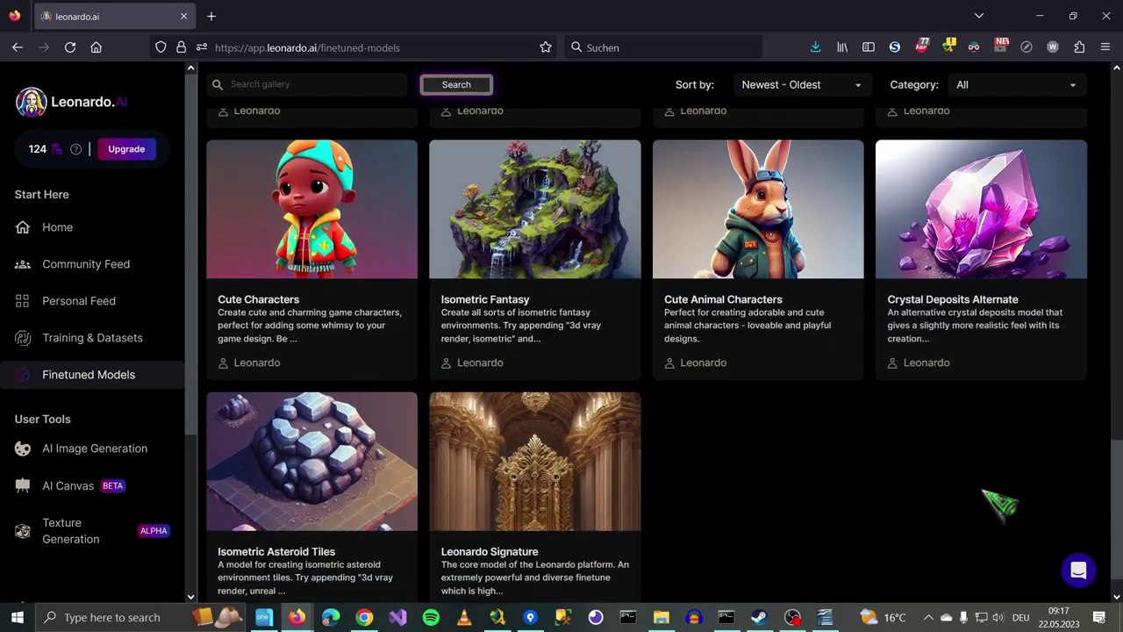
scroll(811, 491, up, 4)
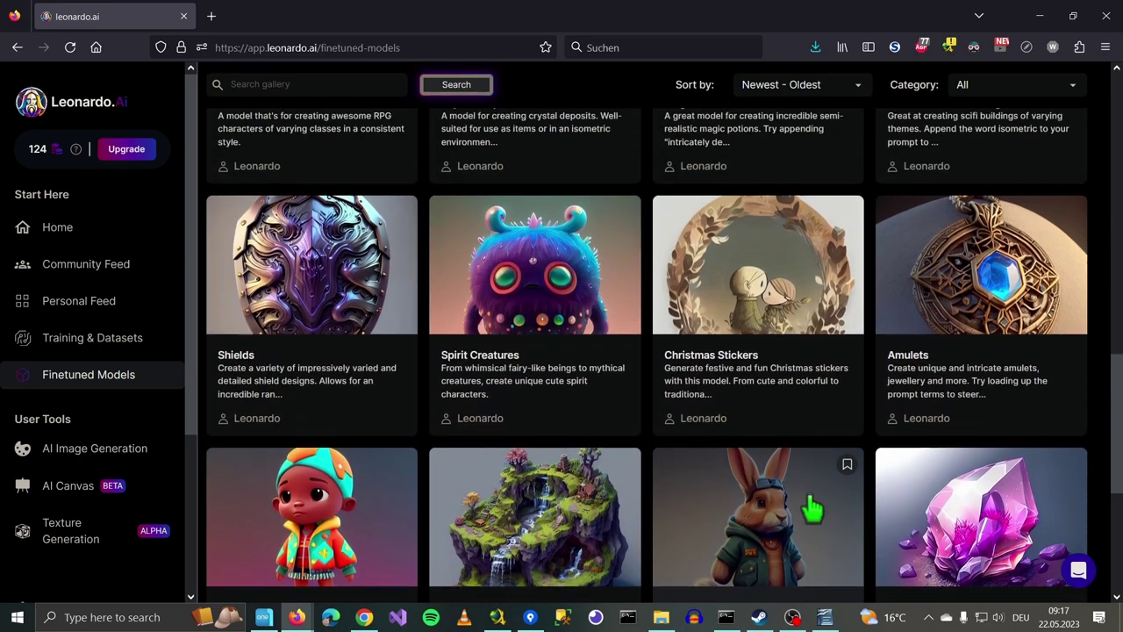
scroll(840, 473, up, 3)
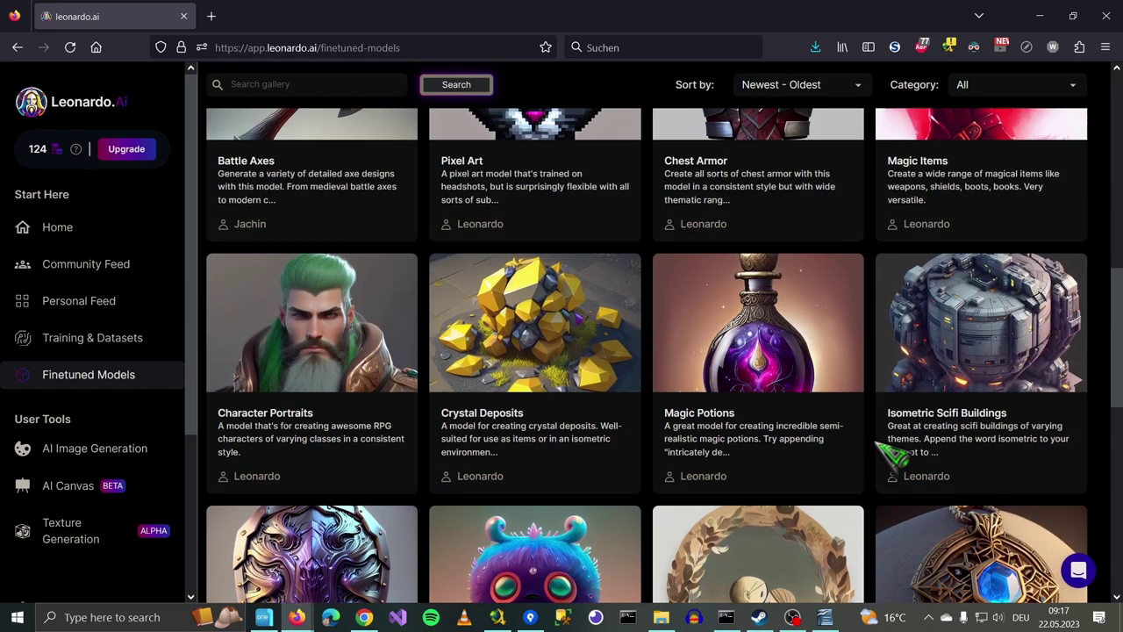
scroll(882, 443, up, 7)
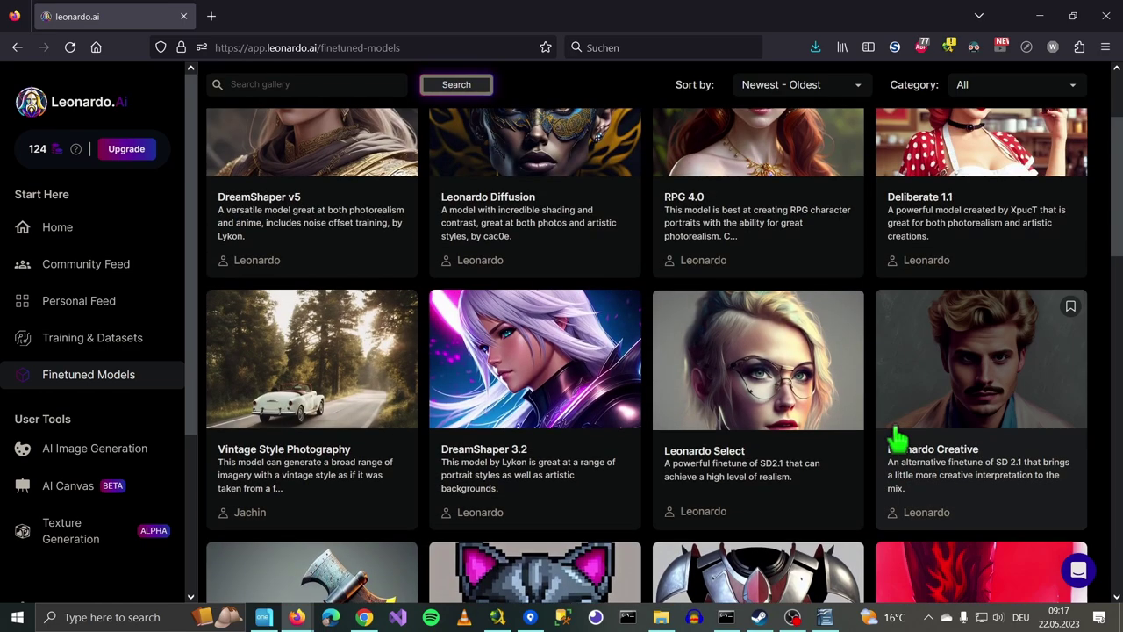
scroll(1009, 351, up, 3)
scroll(1005, 289, down, 1)
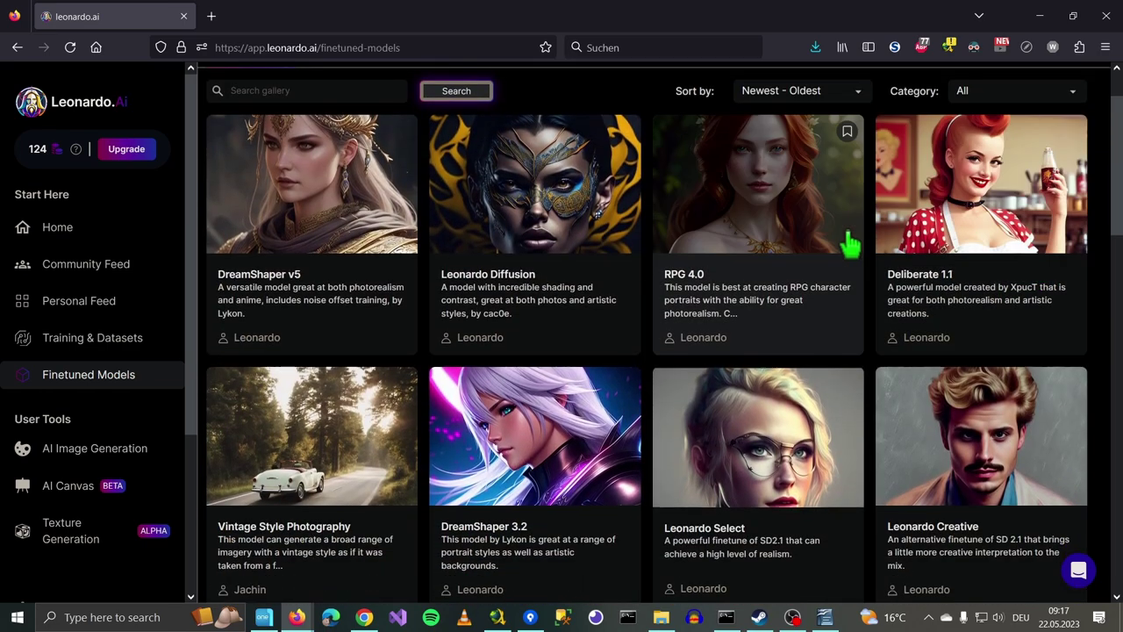
scroll(948, 359, up, 1)
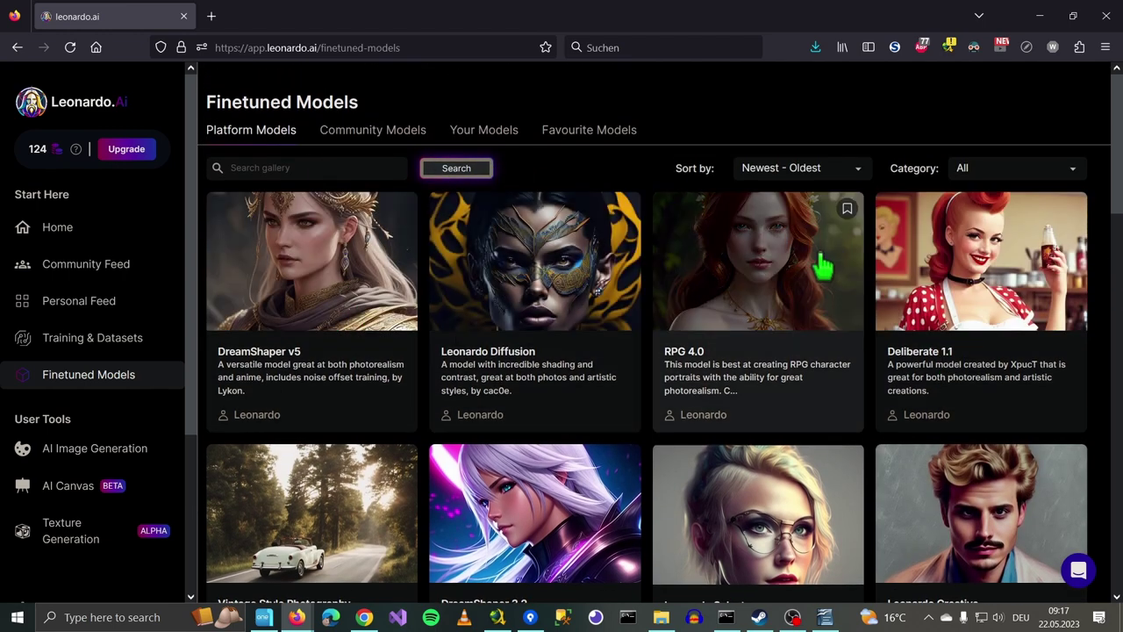
Check the Community Models and Your Models tabs, then return to Platform Models.
click(394, 136)
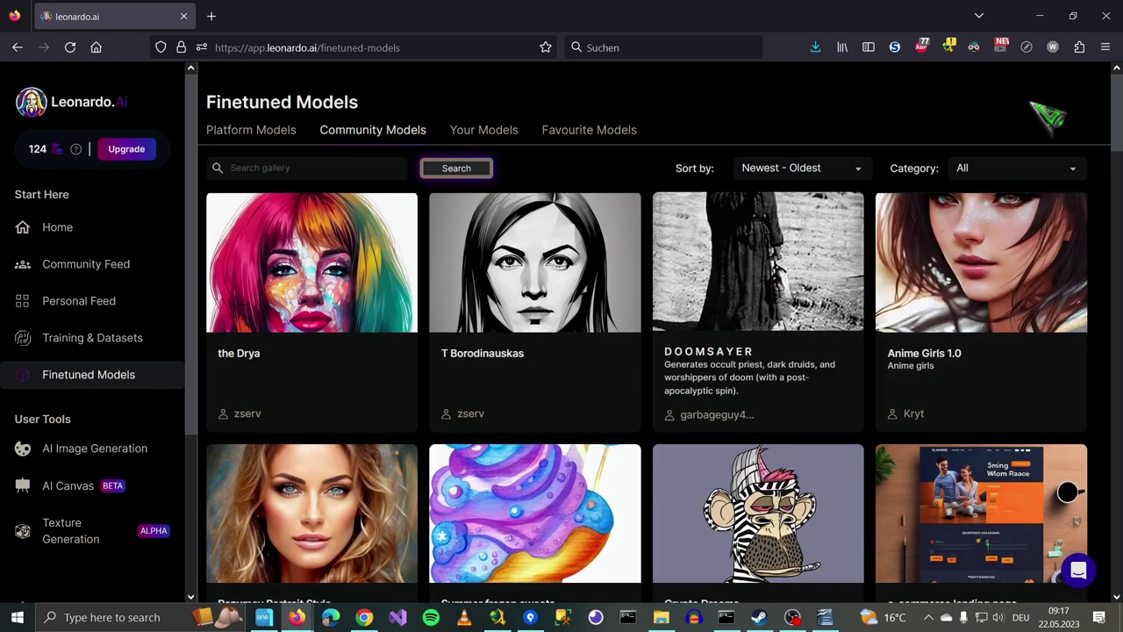
click(488, 131)
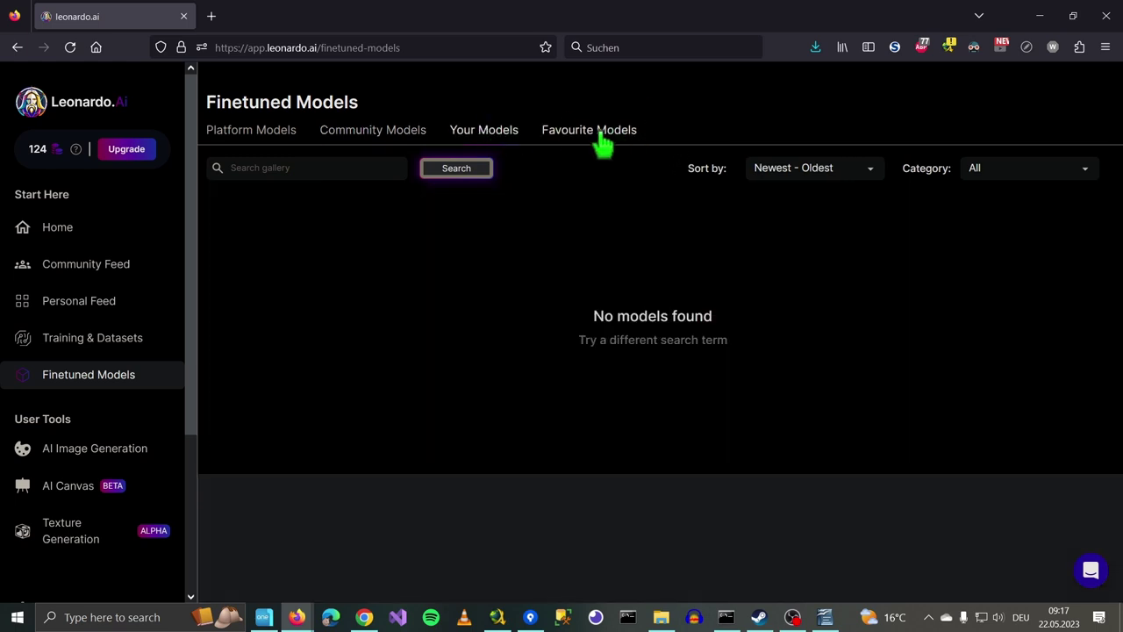
click(255, 130)
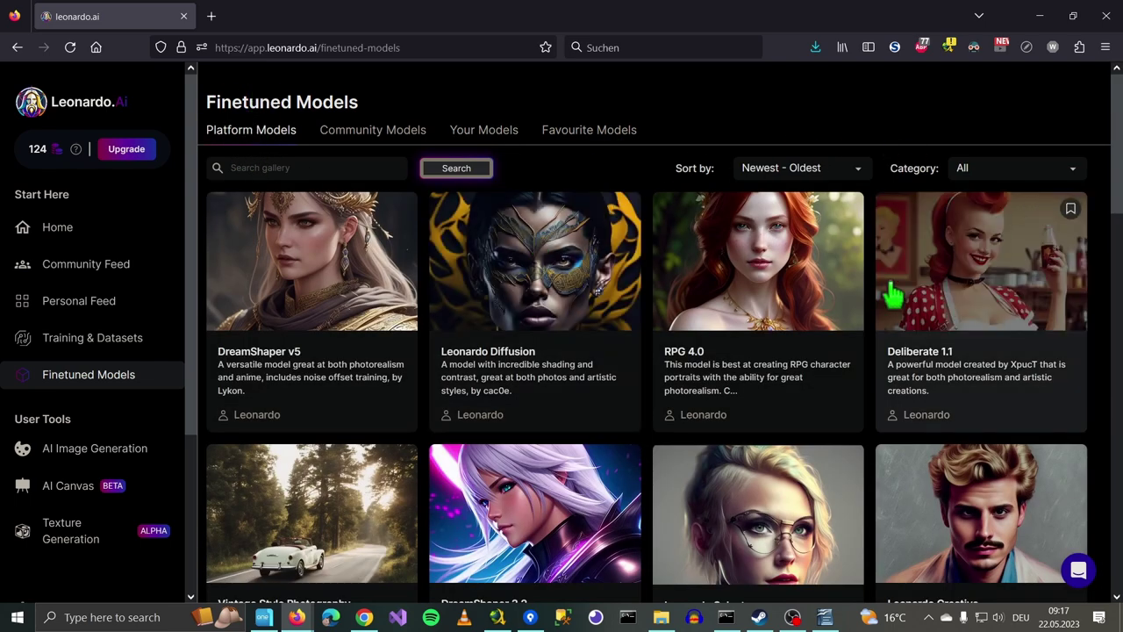
Go to AI Image Generation and send the first jungle warrior image to the canvas editor.
click(112, 456)
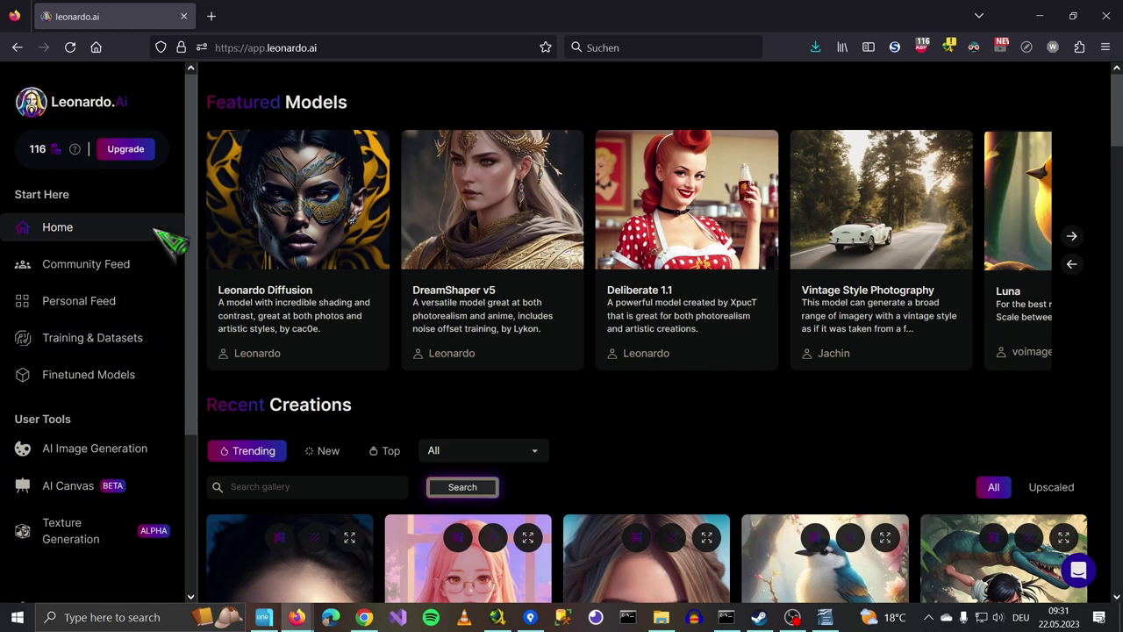
click(127, 448)
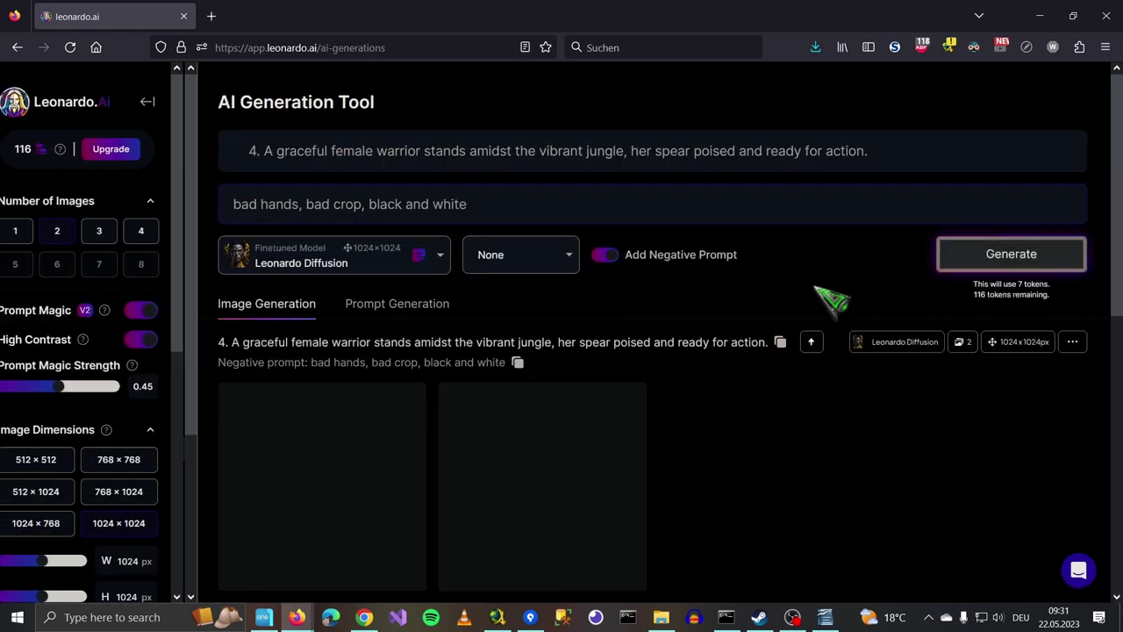
scroll(727, 250, down, 2)
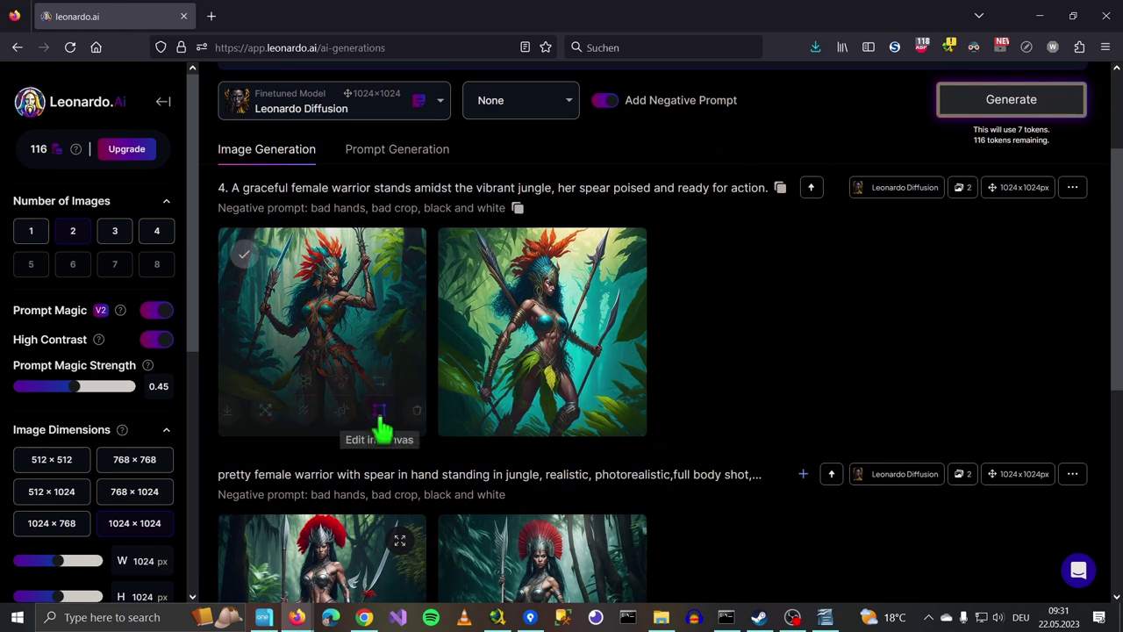
click(379, 410)
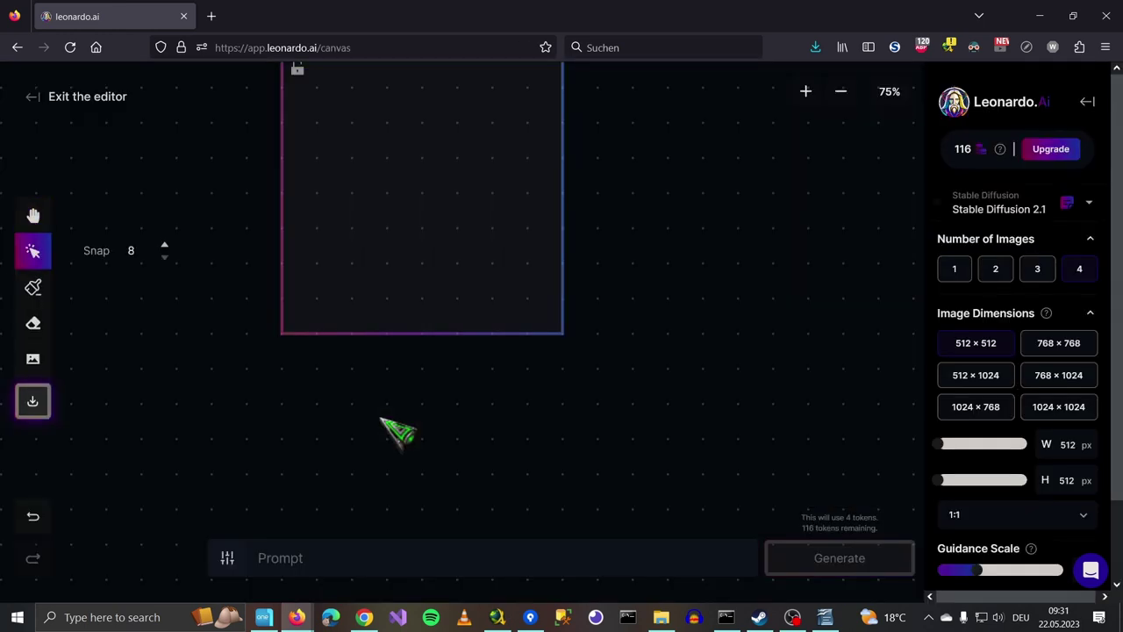
Zoom the canvas out to 60% and place the generation frame across the warrior image's right edge.
scroll(776, 205, down, 2)
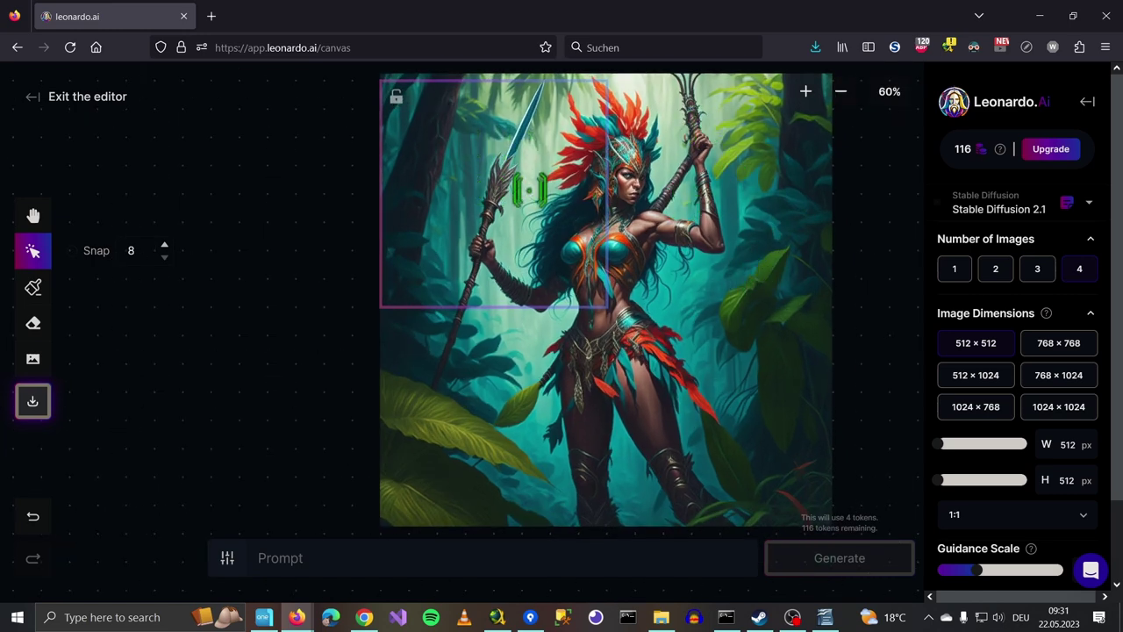
drag(459, 190, 804, 316)
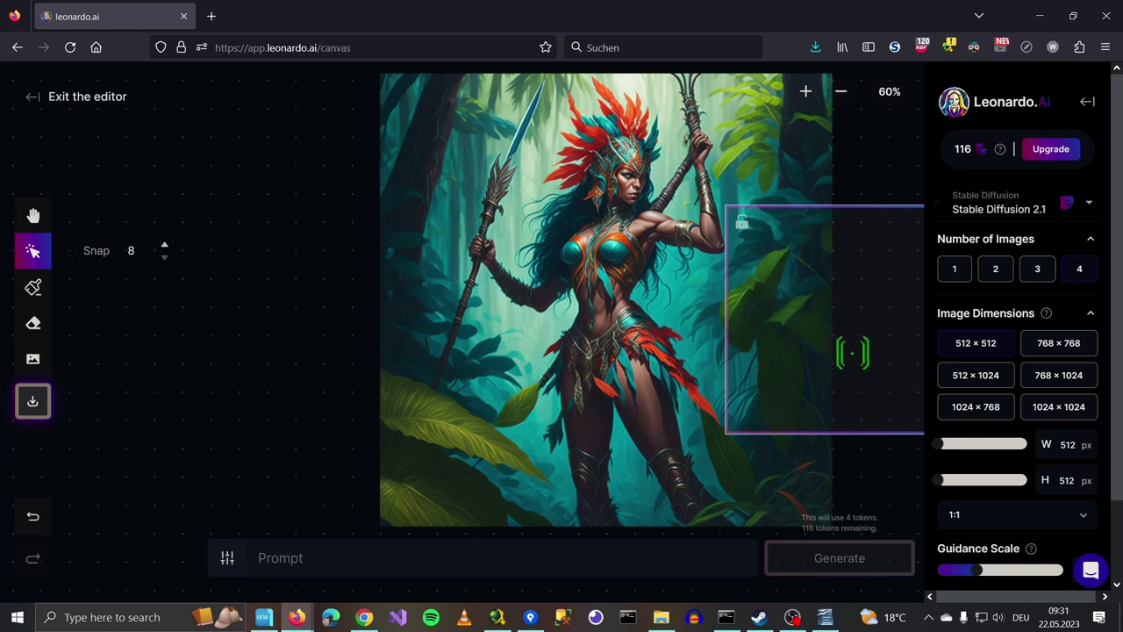
Enter the prompt 'snake in forest' and generate fills for the framed area.
click(297, 556)
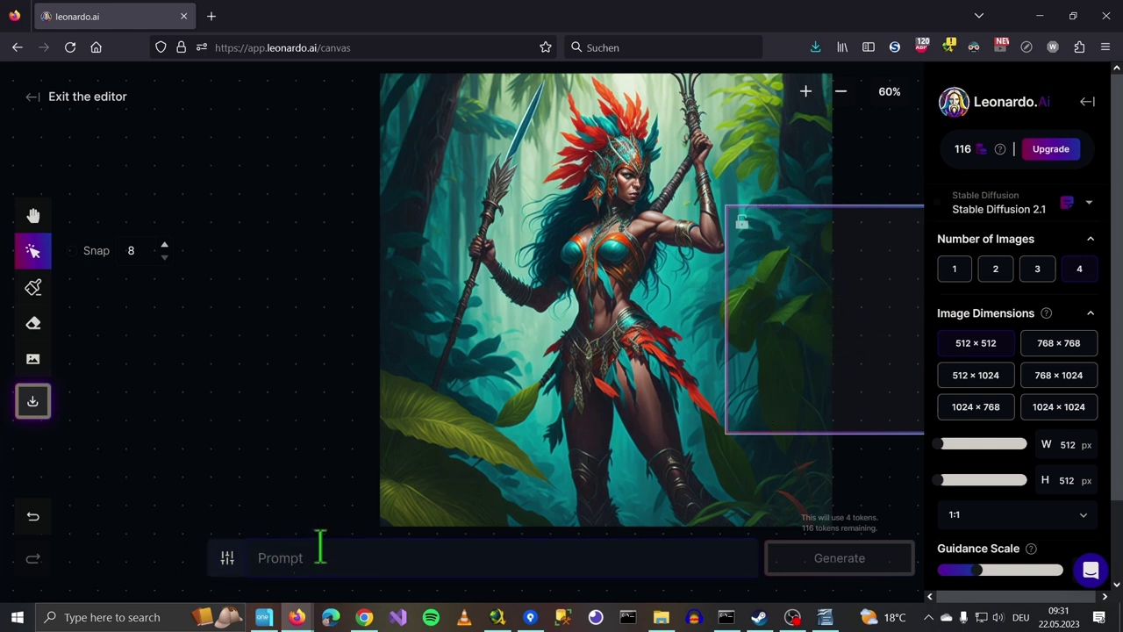
text(snake)
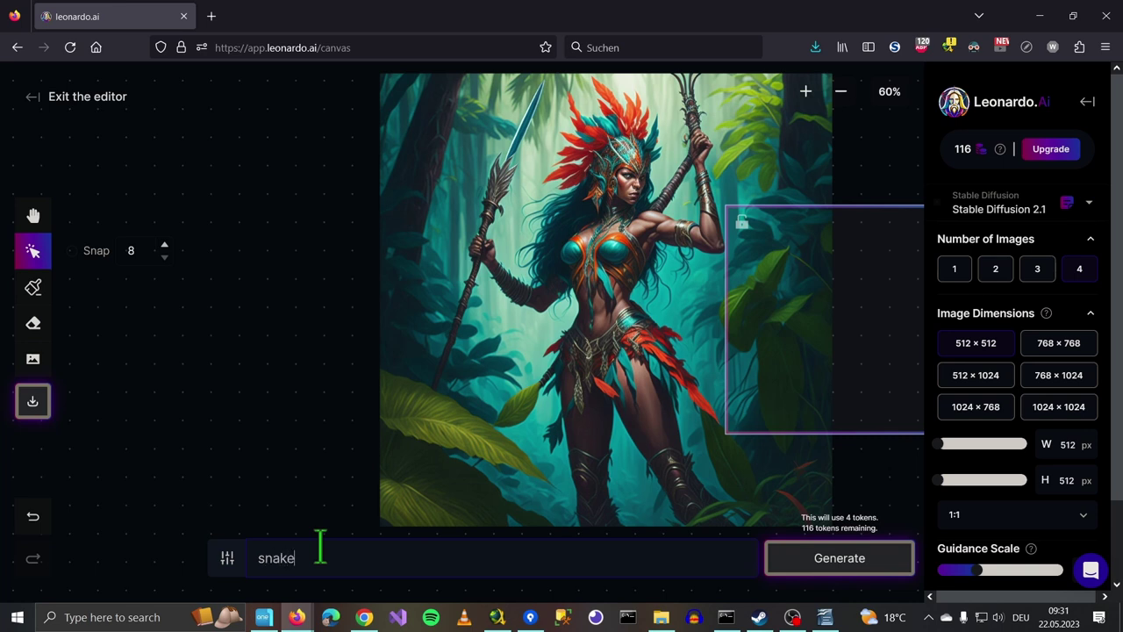
text( in forest)
click(898, 558)
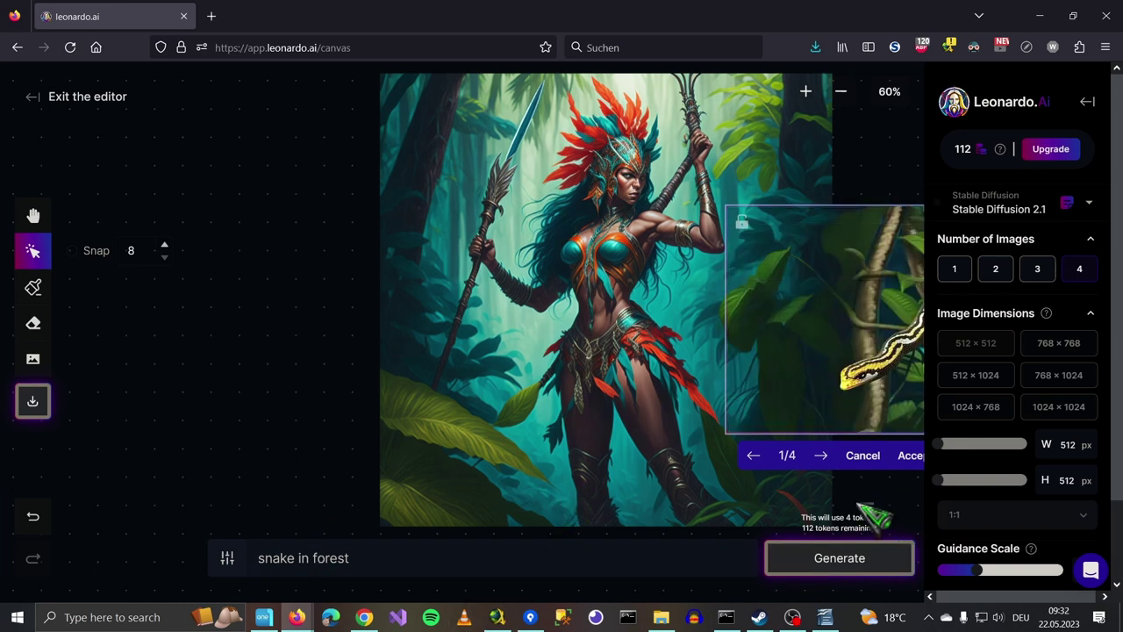
Select the warrior image on the canvas and then deselect it.
scroll(895, 522, down, 1)
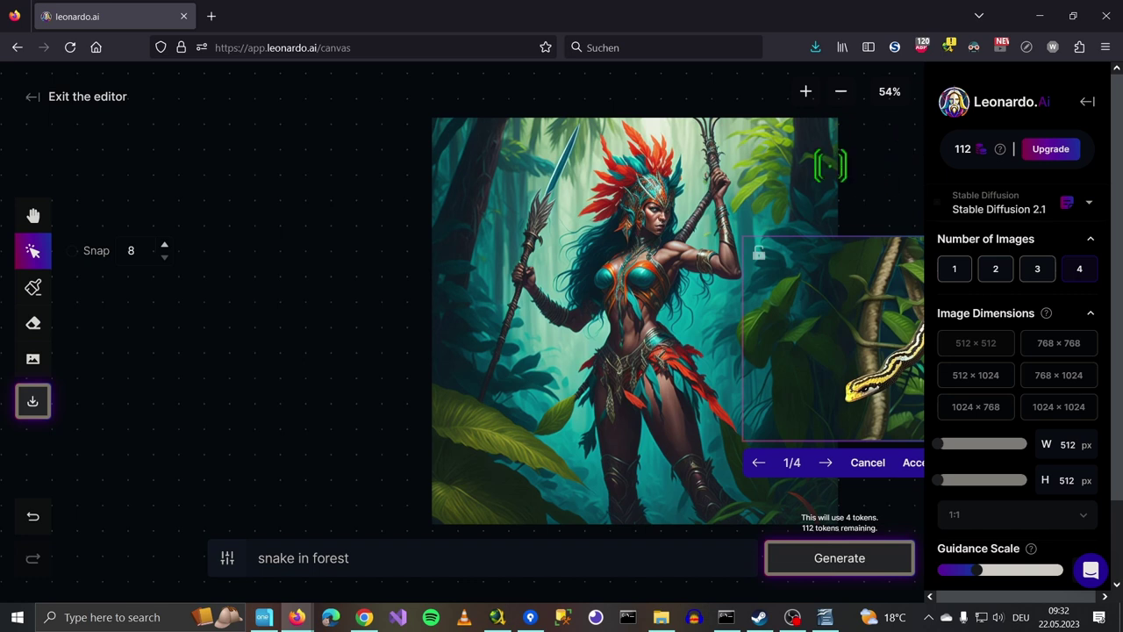
right_click(834, 142)
click(835, 142)
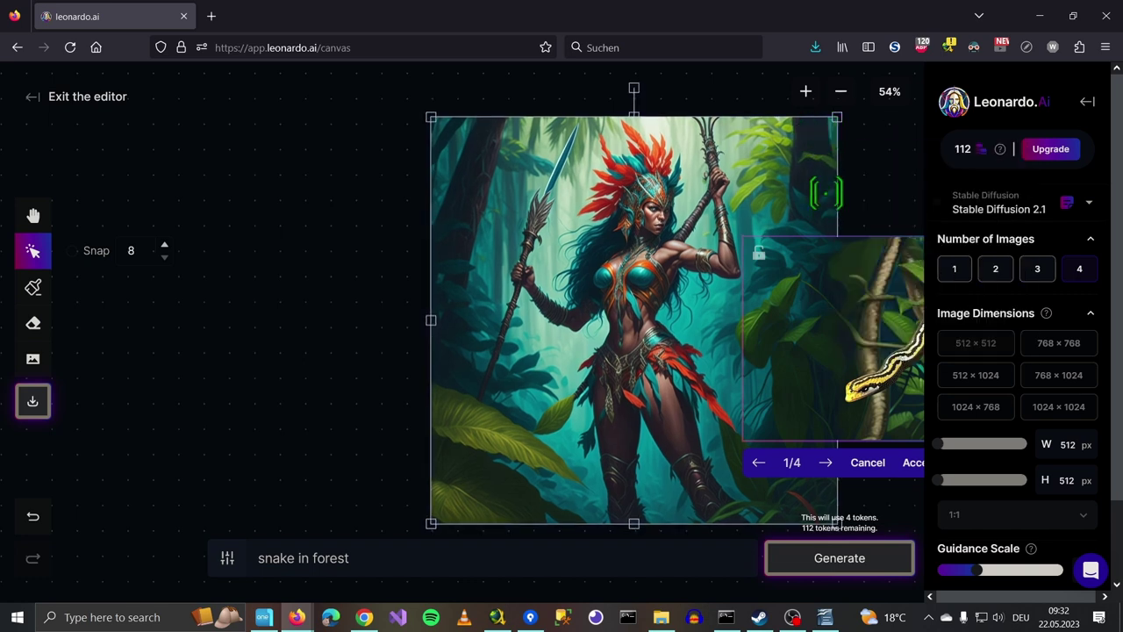
click(888, 160)
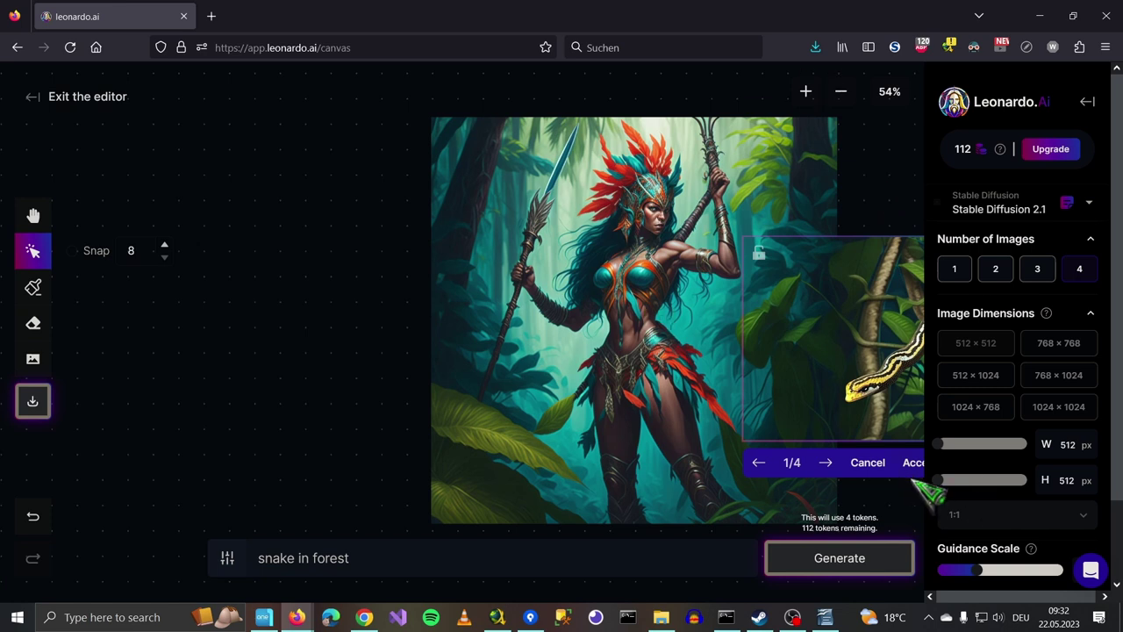
Preview all four snake variants and accept the first one onto the canvas.
click(825, 462)
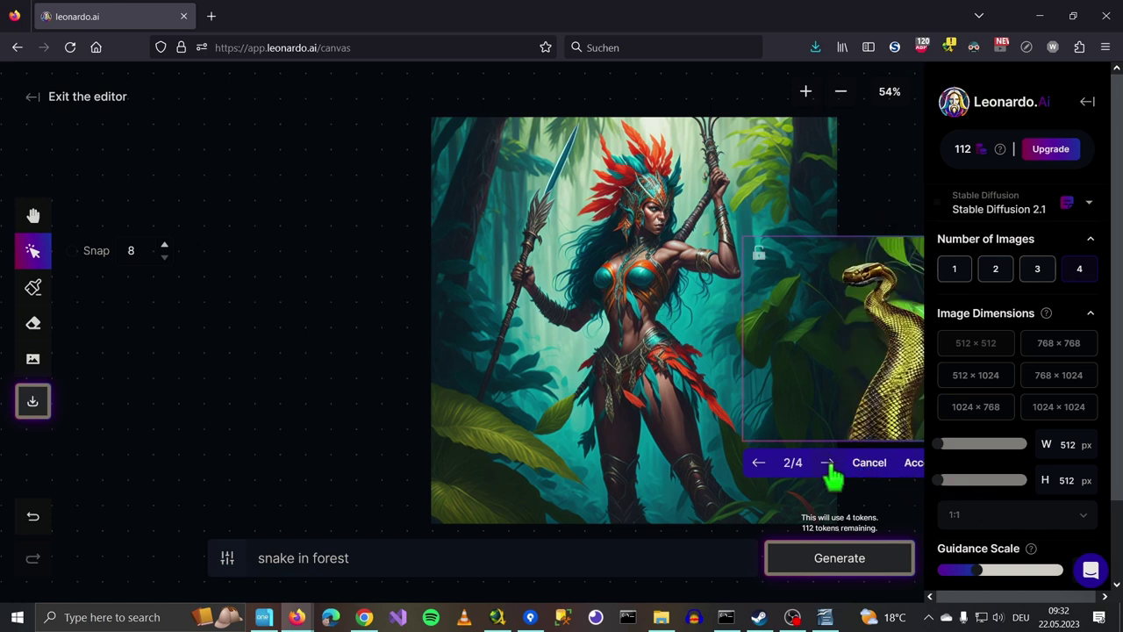
click(827, 465)
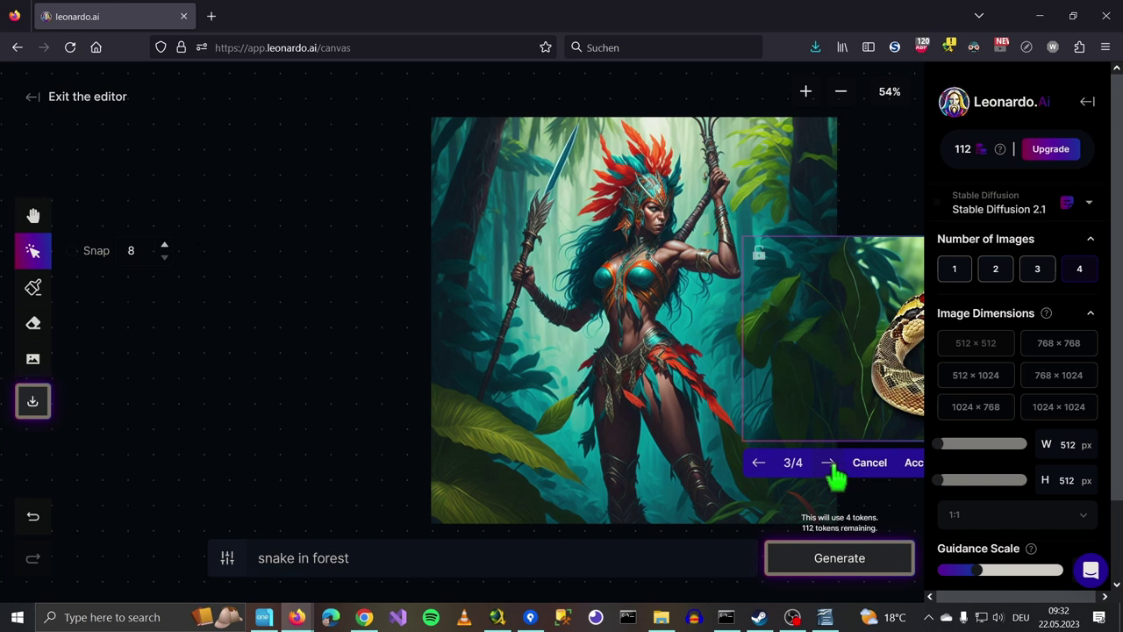
click(828, 464)
click(826, 464)
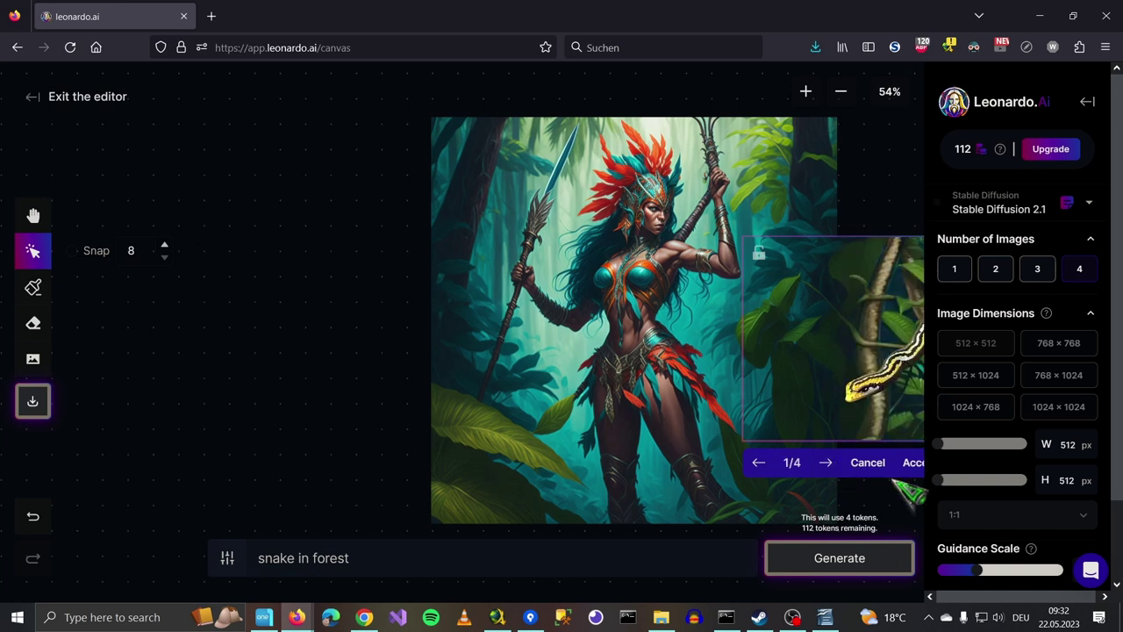
click(914, 466)
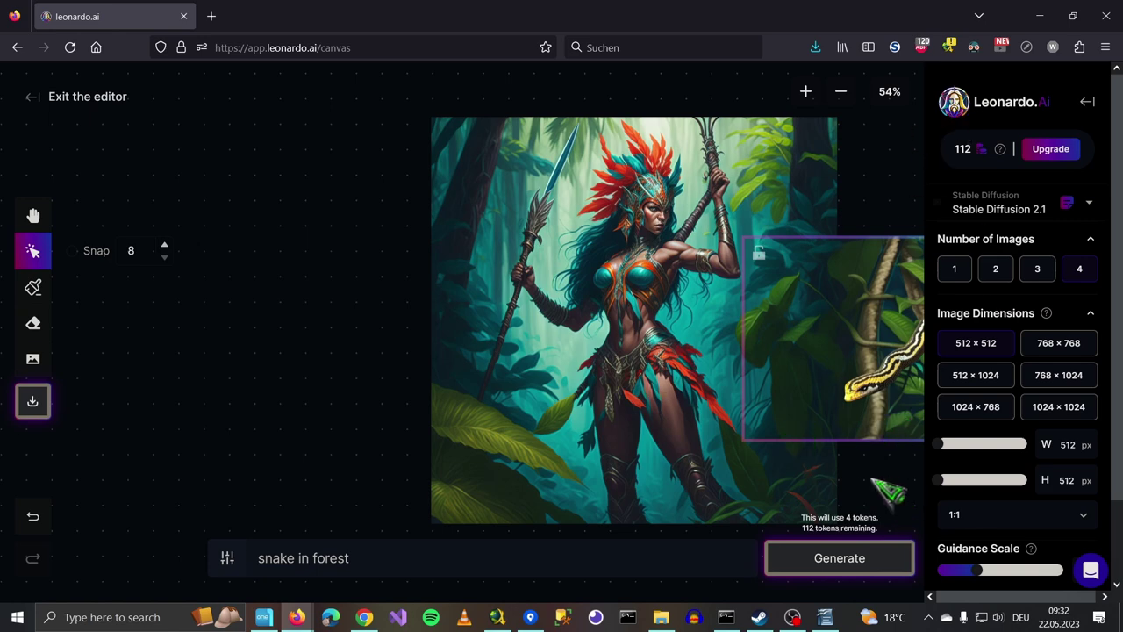
scroll(888, 162, down, 3)
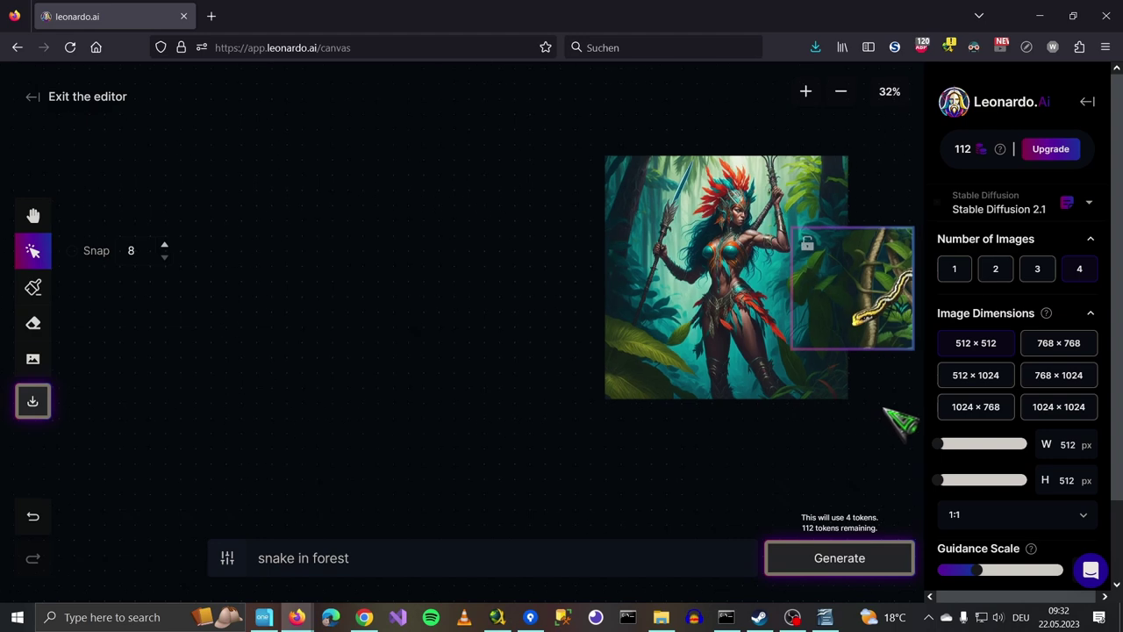
scroll(877, 409, up, 4)
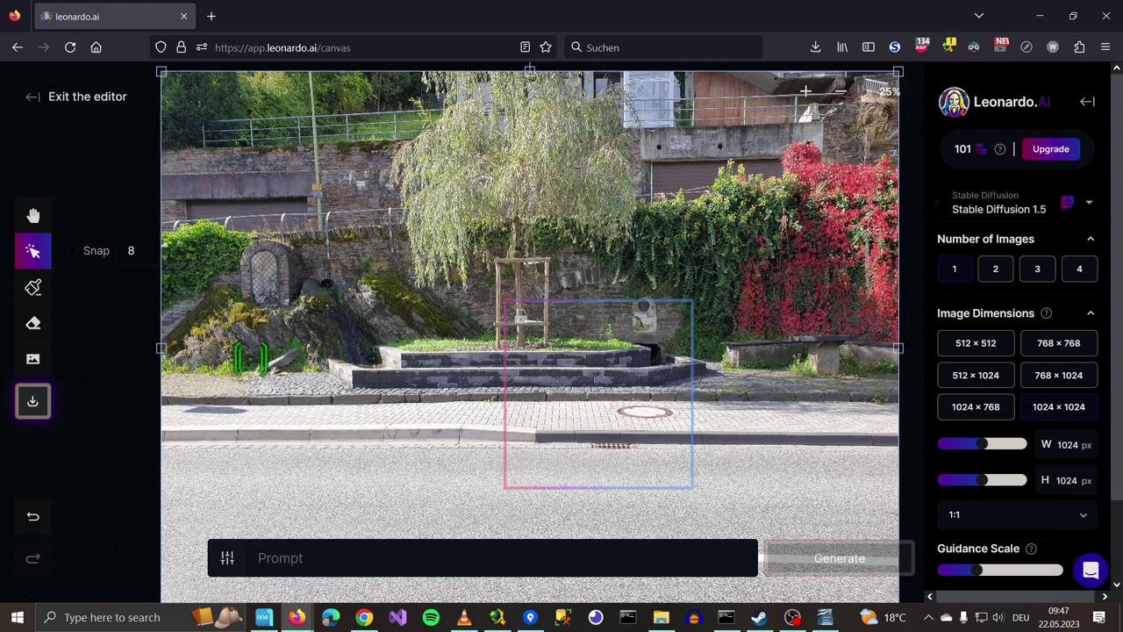
Move the street photo right so the generation frame straddles its left edge, then select the prompt bar.
drag(351, 304, 822, 342)
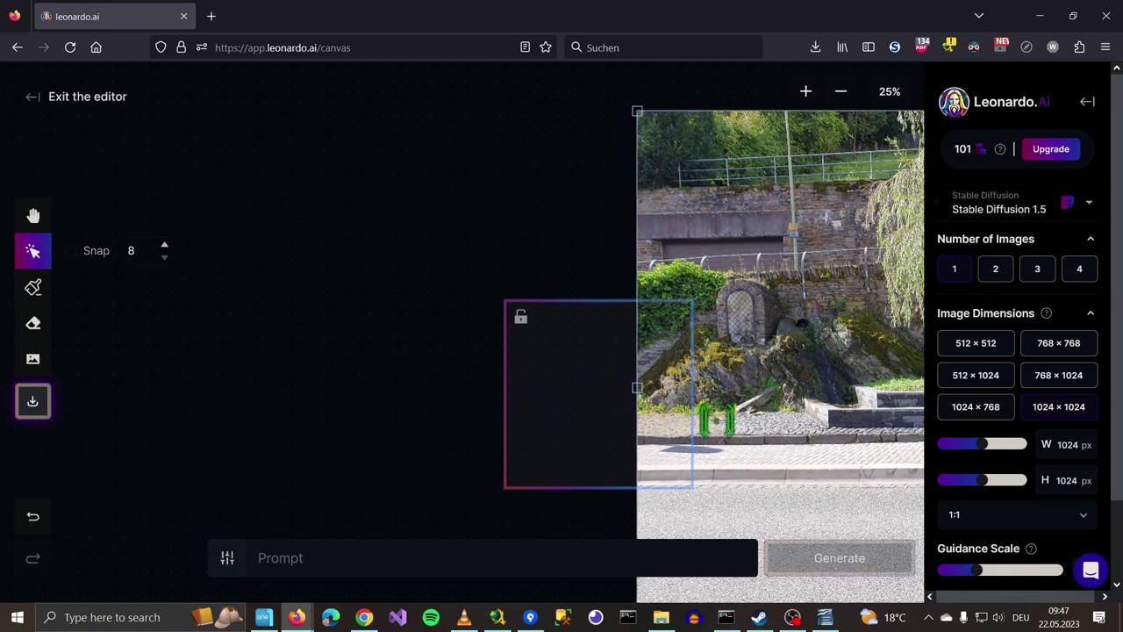
click(451, 559)
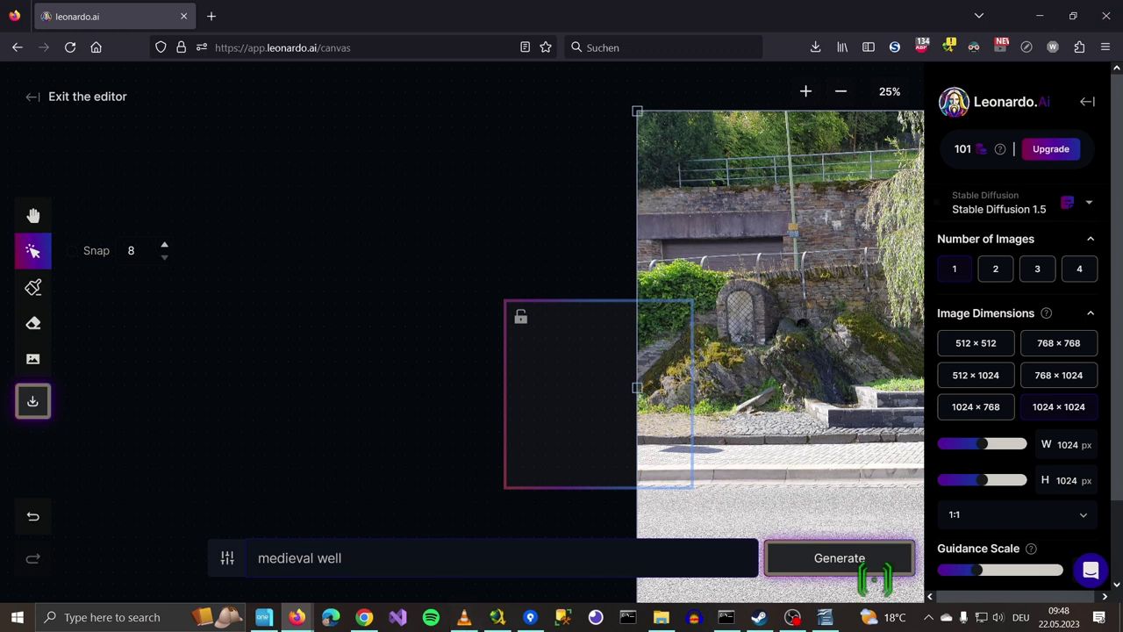
Generate the 'medieval well' fill, accept it, and shift the photo left beneath the patch.
click(839, 562)
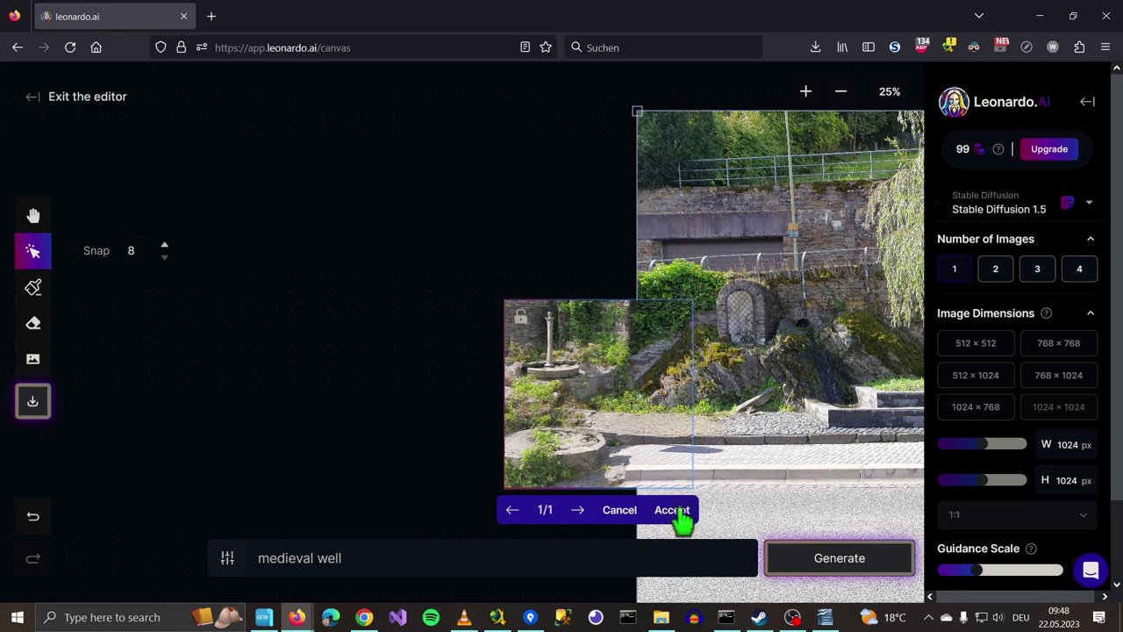
click(681, 515)
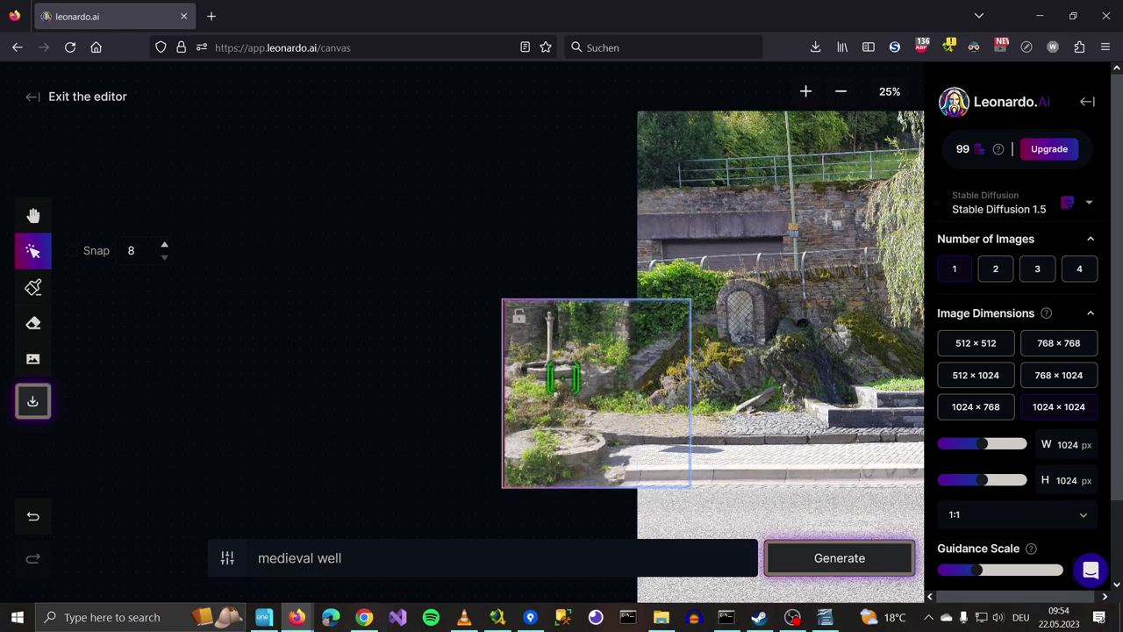
drag(840, 266, 642, 277)
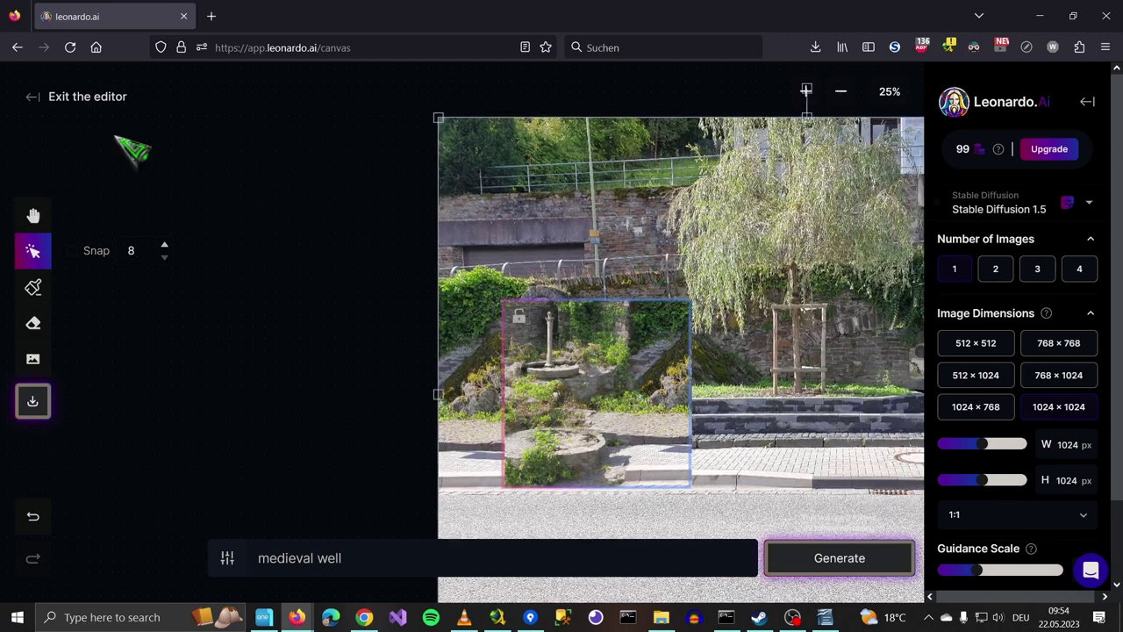
Leave the canvas editor, discarding unsaved changes, and return to the Home page.
click(93, 97)
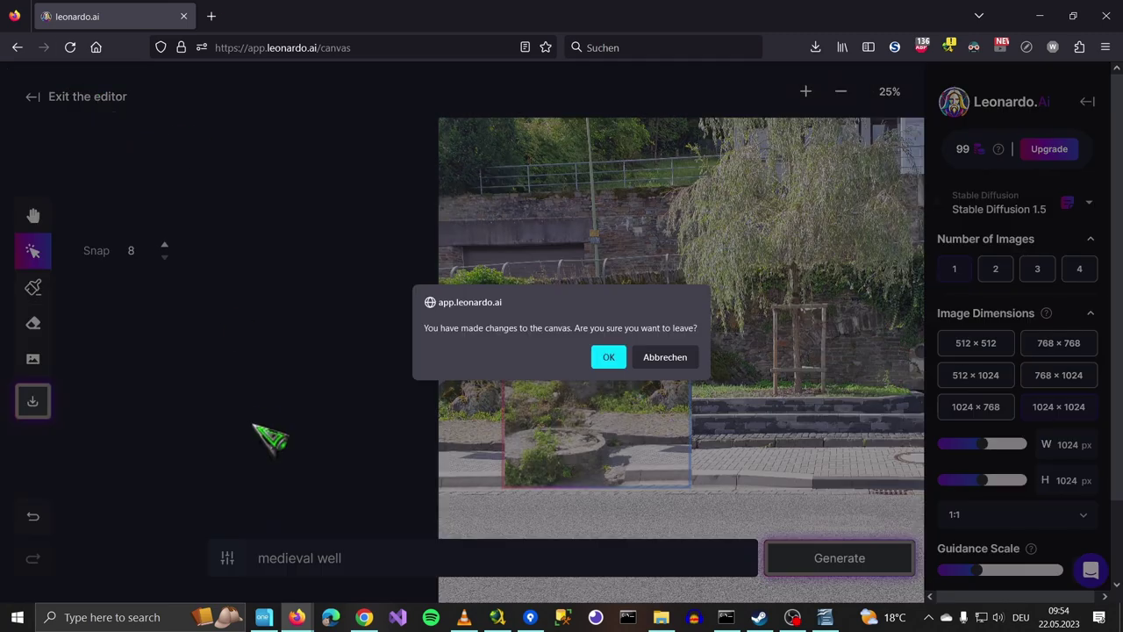
click(609, 357)
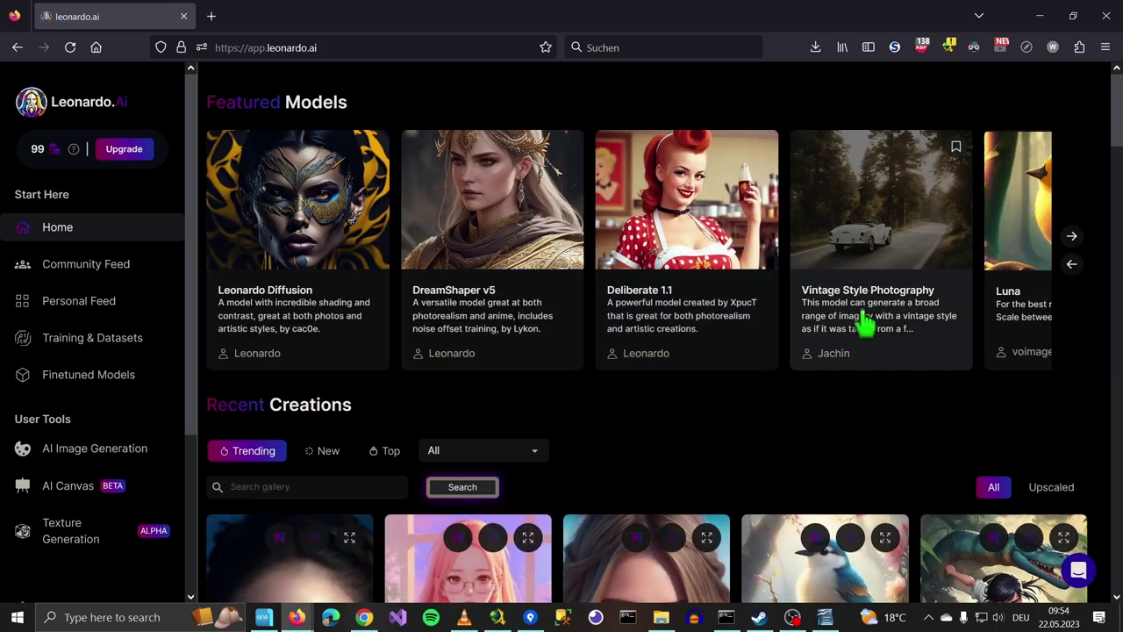
scroll(877, 314, down, 4)
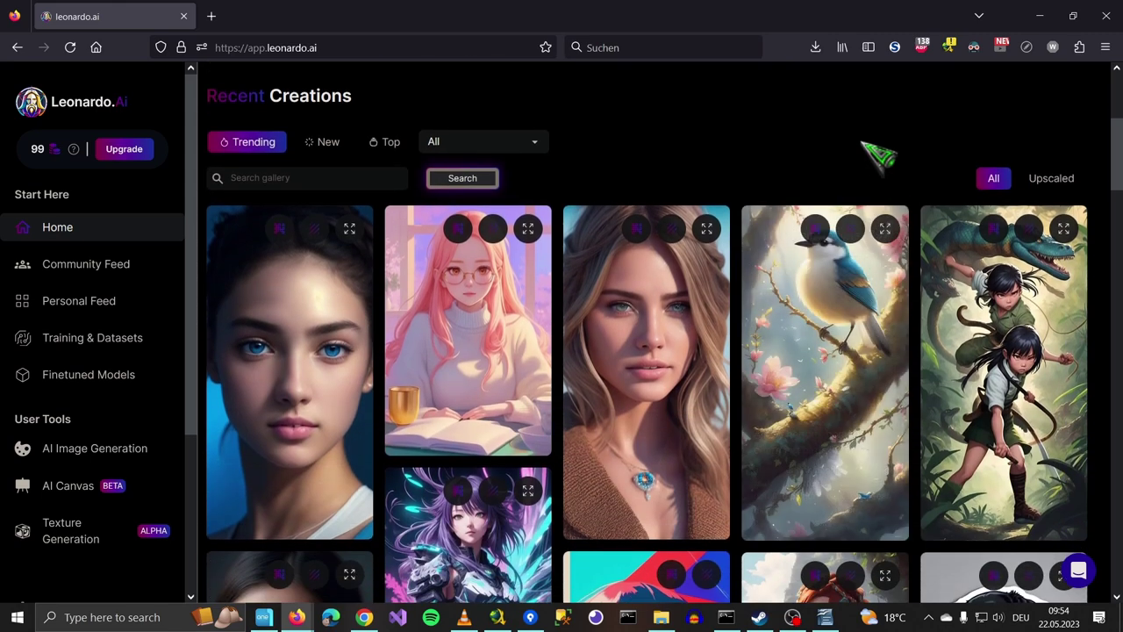
scroll(902, 375, down, 1)
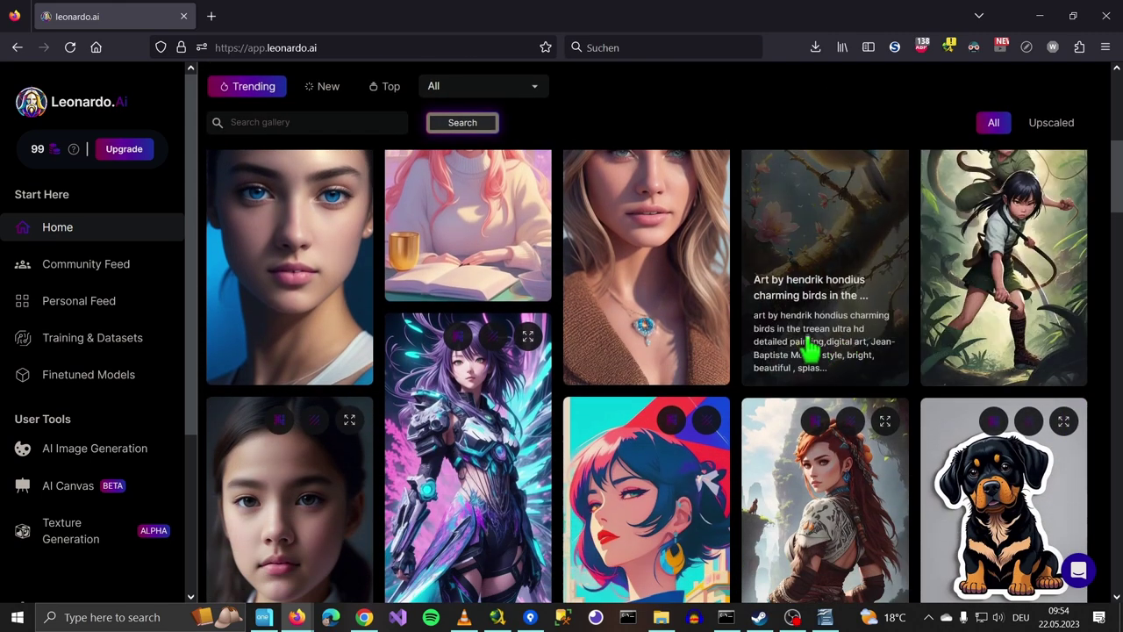
scroll(974, 378, down, 2)
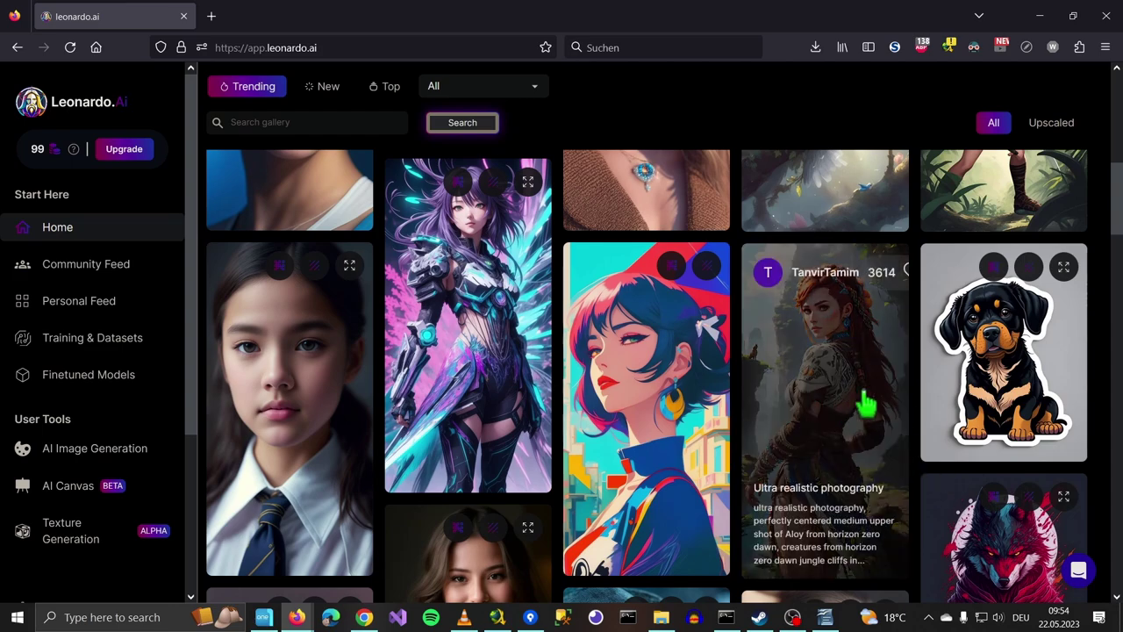
Scroll down through the Recent Creations gallery of trending community images.
scroll(868, 395, down, 3)
scroll(848, 243, down, 2)
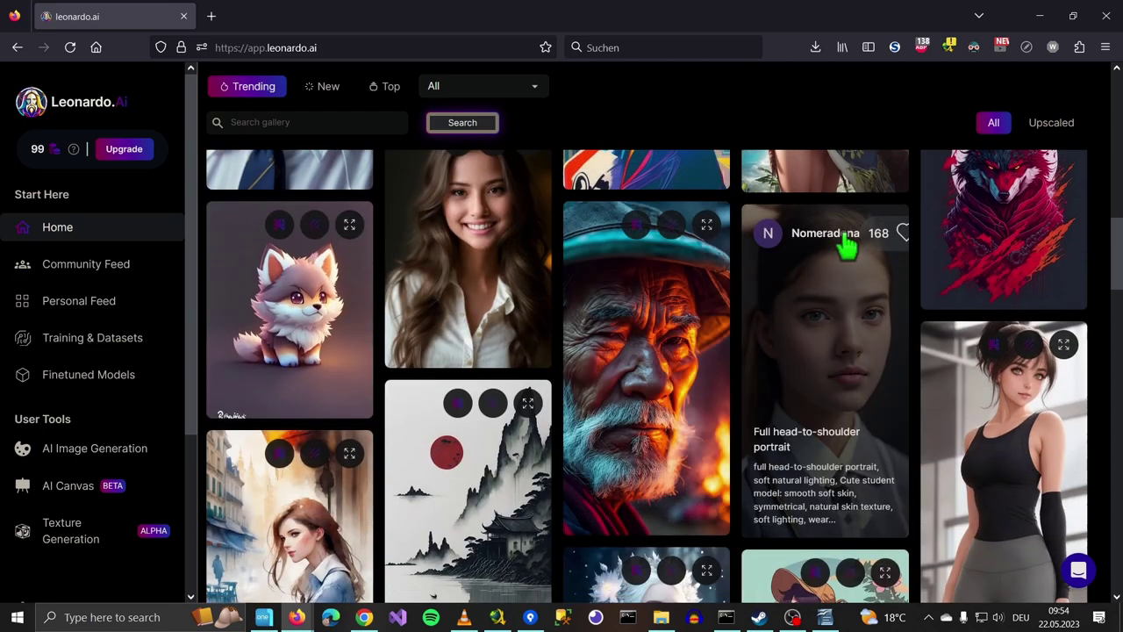
scroll(682, 441, down, 2)
scroll(844, 377, down, 2)
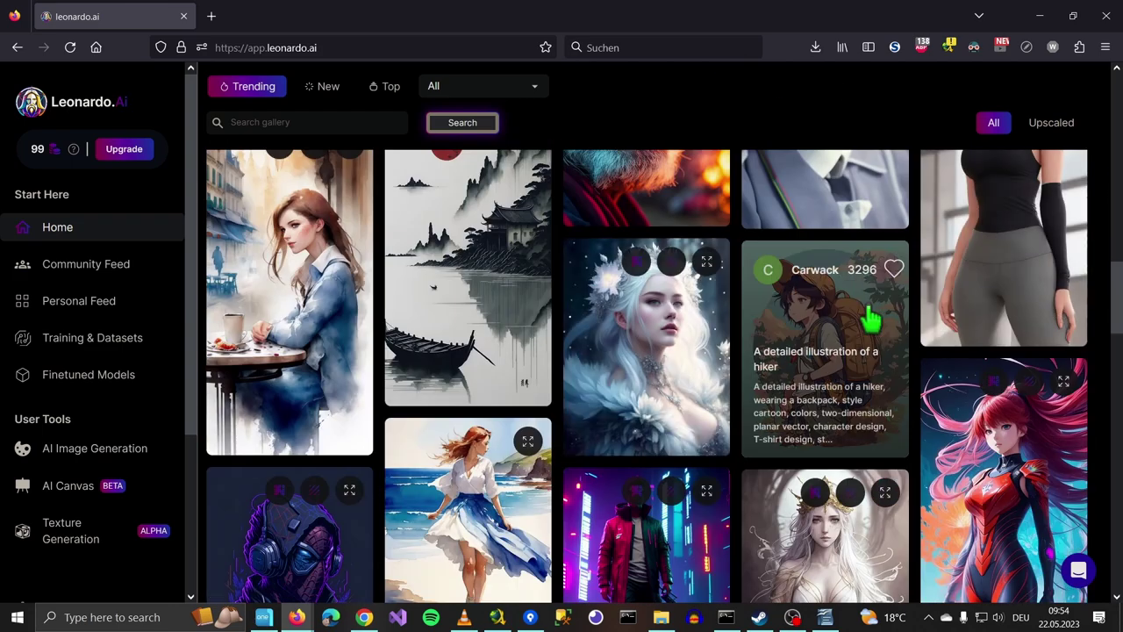
scroll(960, 319, down, 5)
scroll(765, 259, down, 3)
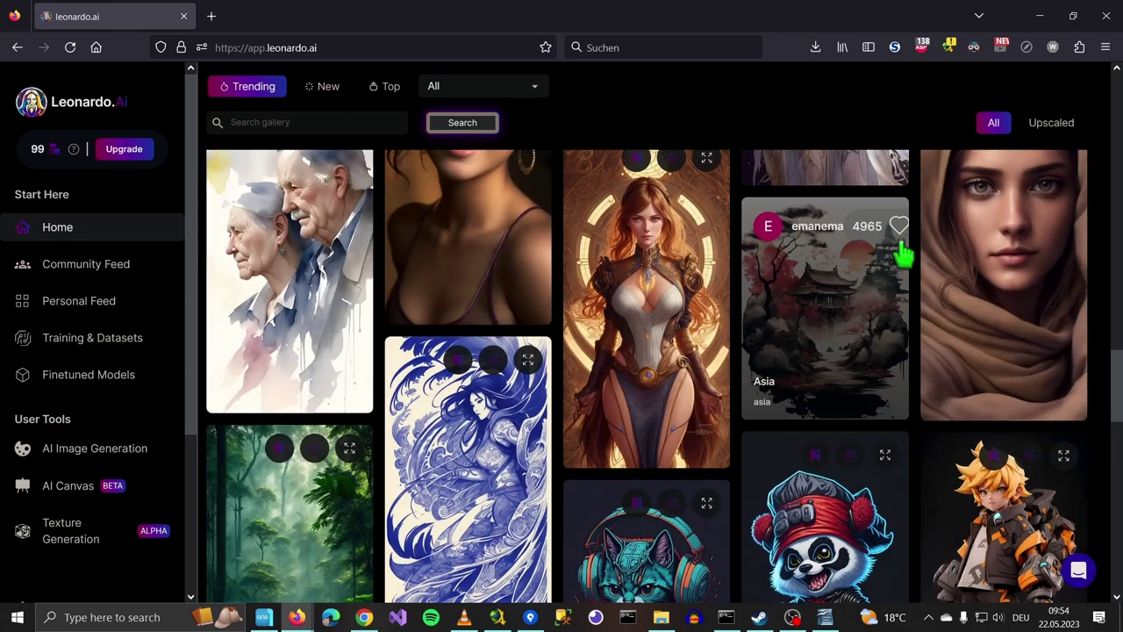
scroll(790, 316, down, 3)
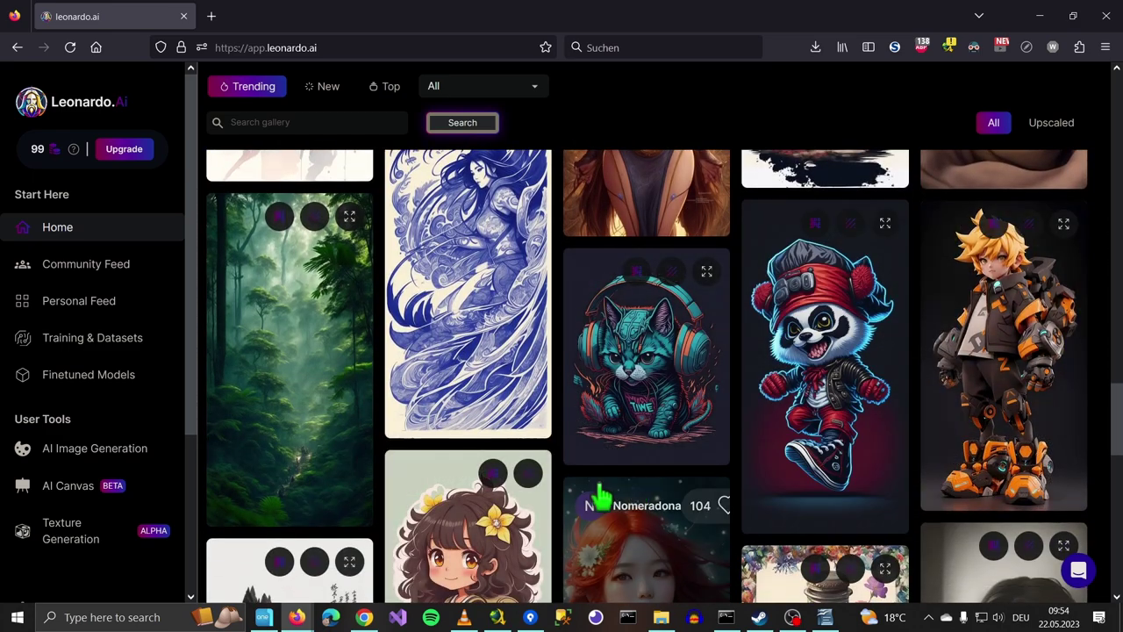
scroll(754, 403, down, 4)
scroll(837, 312, down, 5)
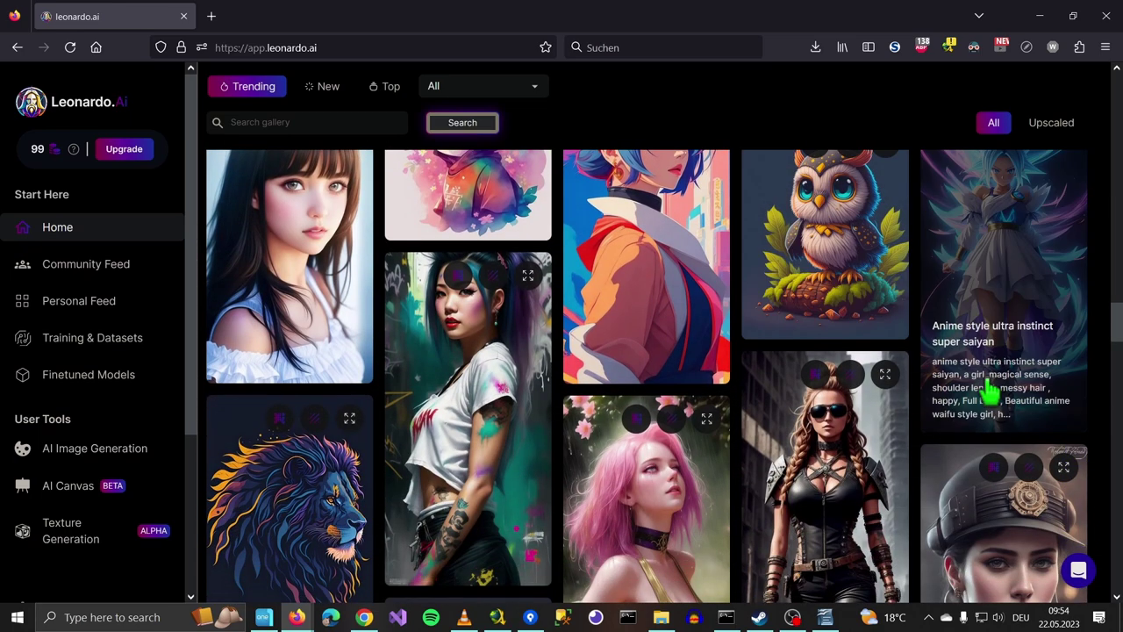
scroll(839, 394, down, 2)
scroll(680, 496, down, 2)
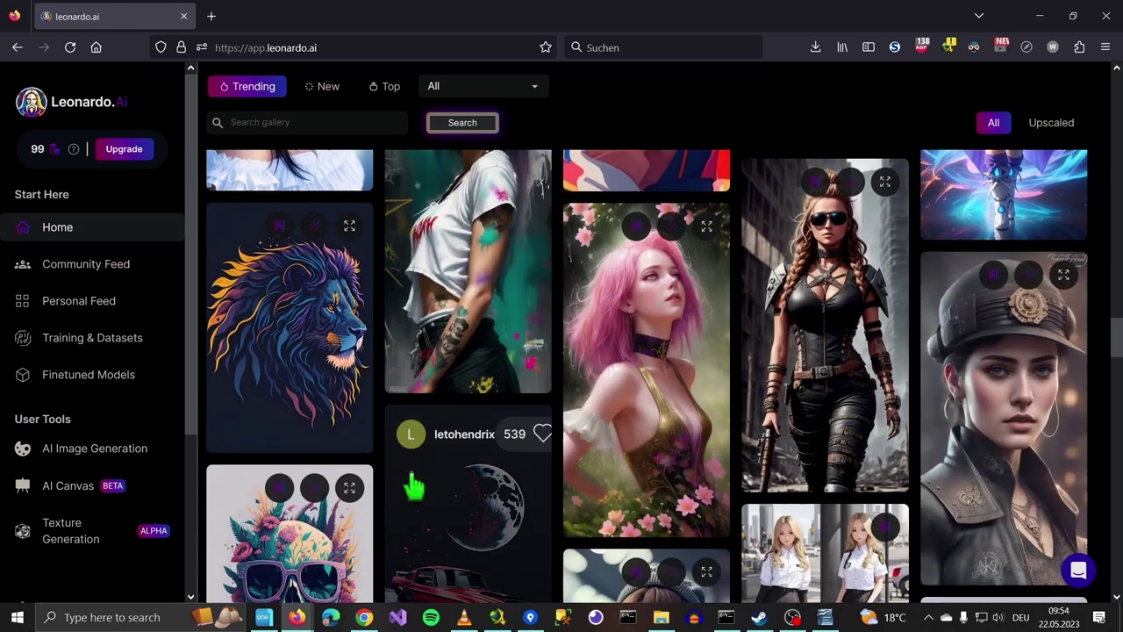
scroll(325, 422, down, 2)
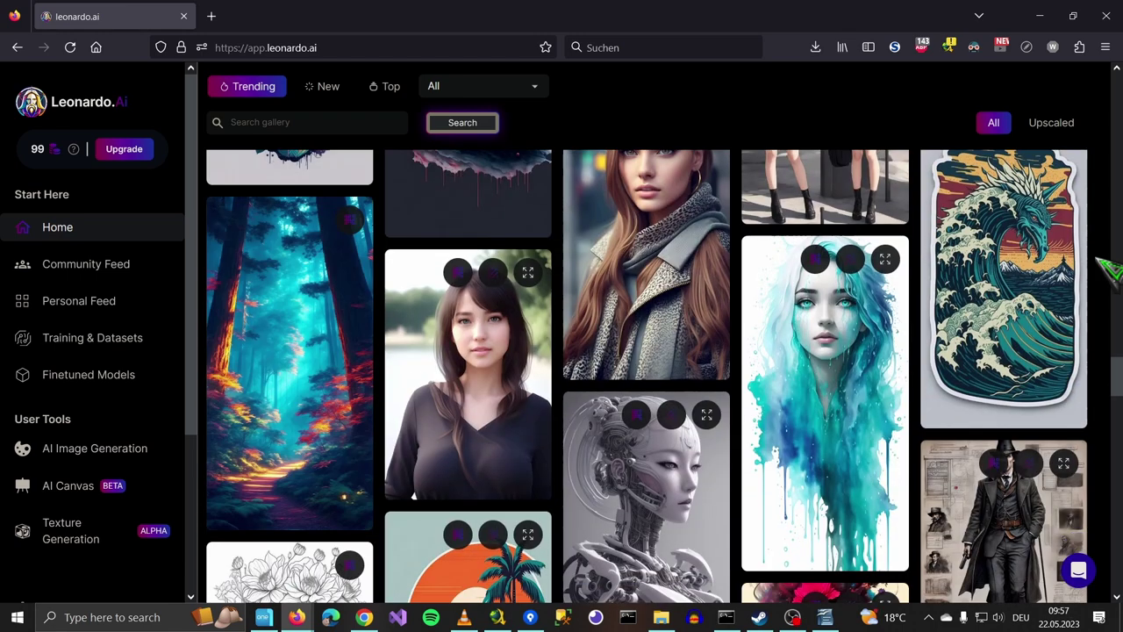
scroll(1108, 270, down, 2)
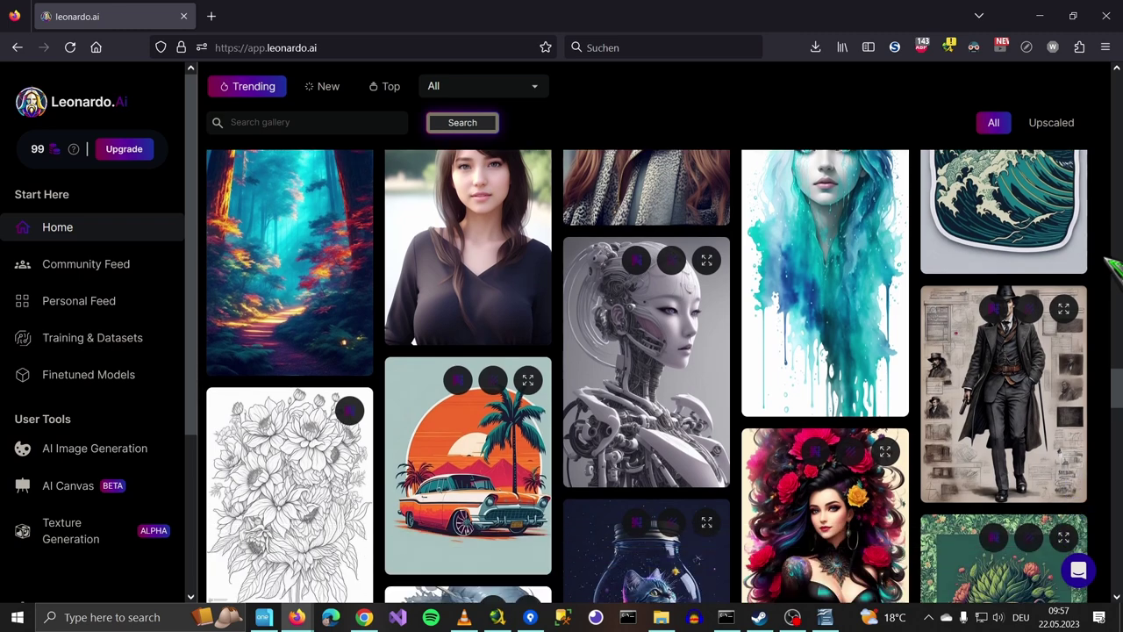
scroll(1118, 261, down, 2)
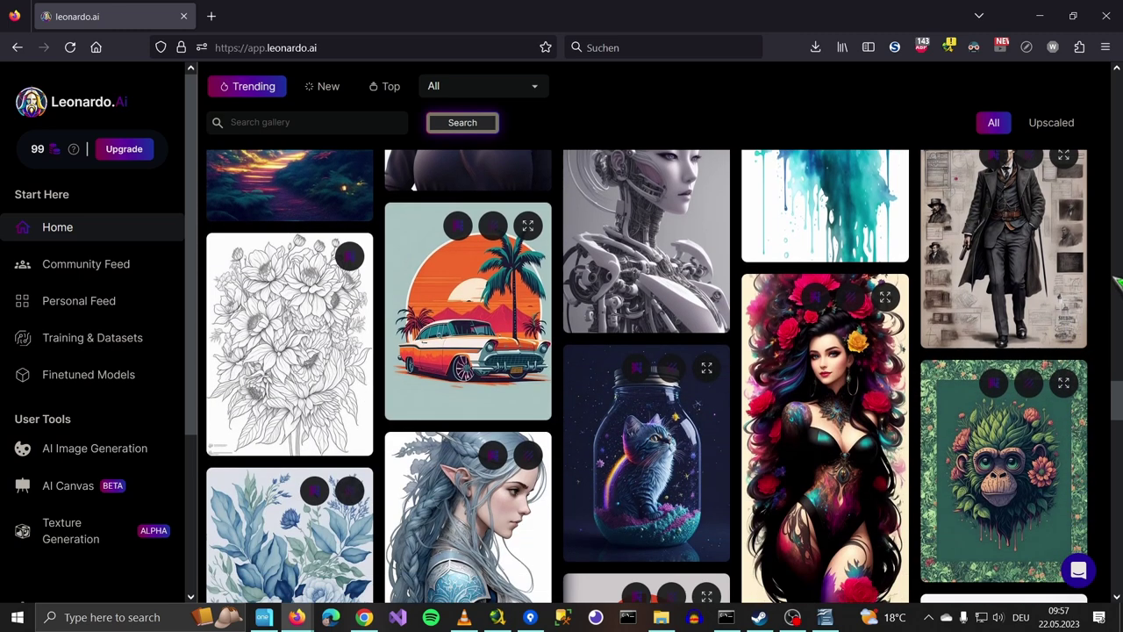
scroll(1117, 280, down, 6)
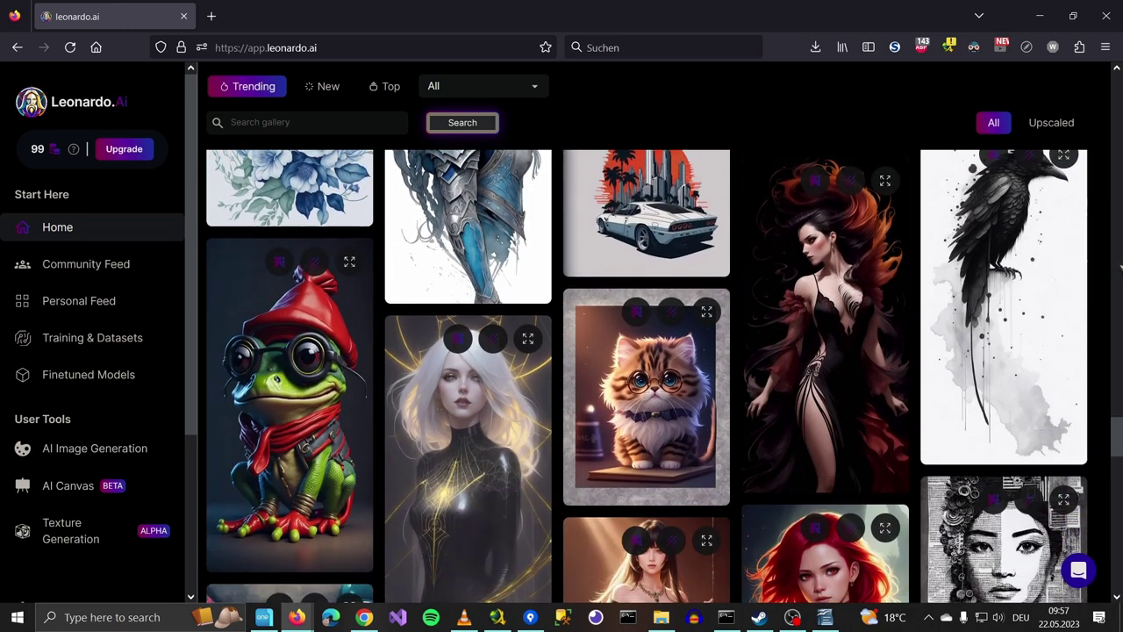
scroll(1116, 272, down, 3)
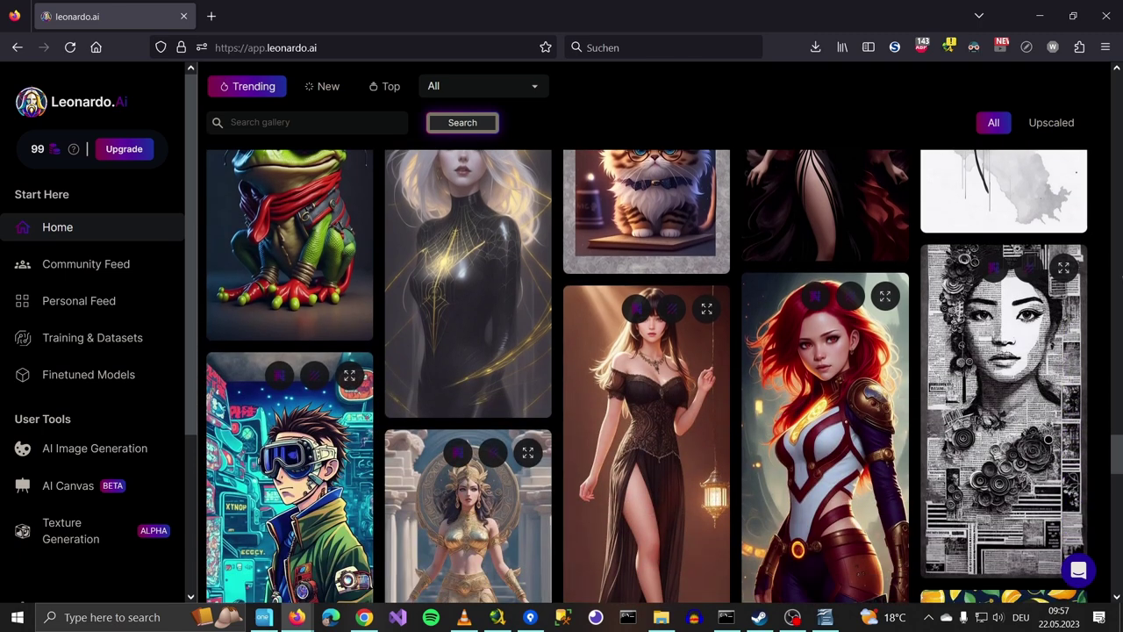
scroll(907, 356, down, 3)
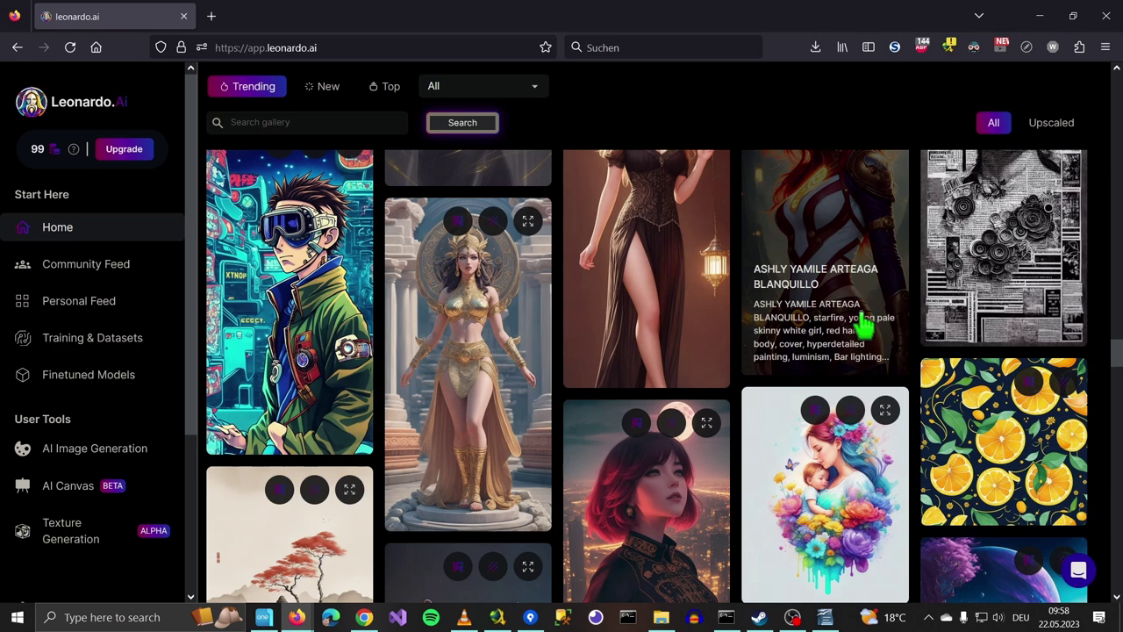
scroll(1017, 465, down, 4)
scroll(1035, 408, down, 3)
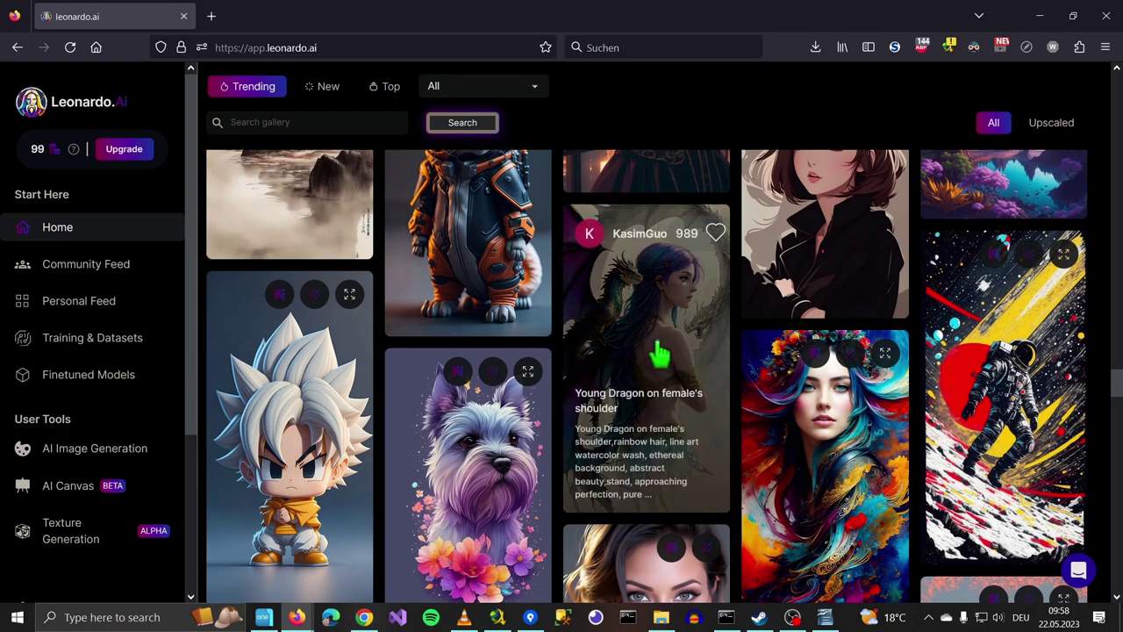
Open 'Young Dragon on female's shoulder' to view its prompt, 832 × 1536px size and SD v1.5 settings.
click(689, 301)
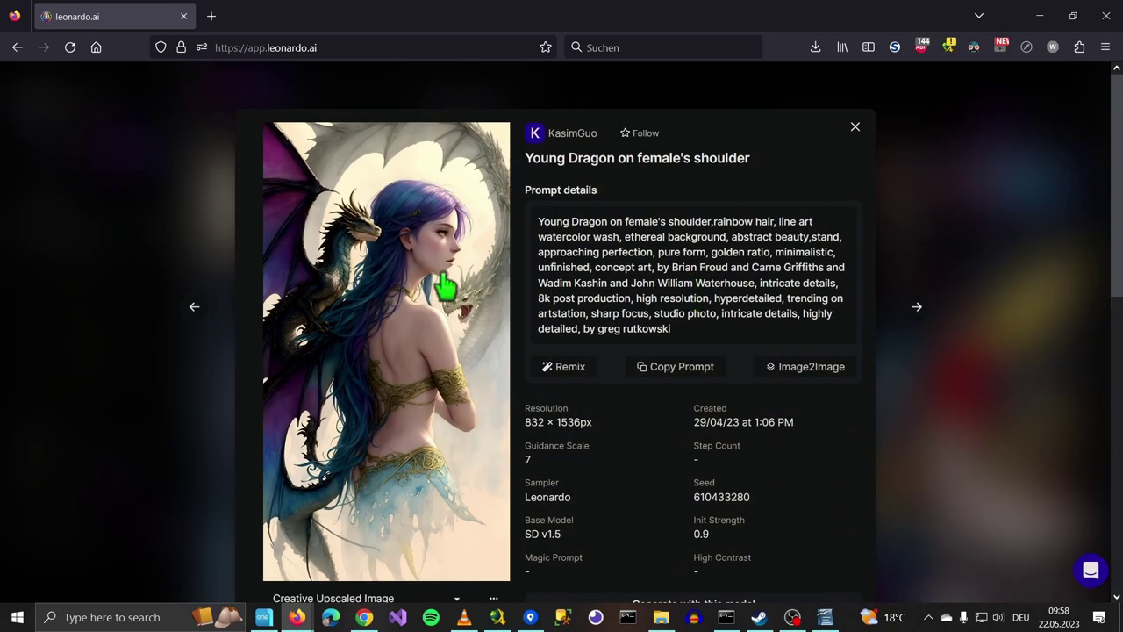
scroll(491, 289, down, 1)
scroll(805, 496, up, 1)
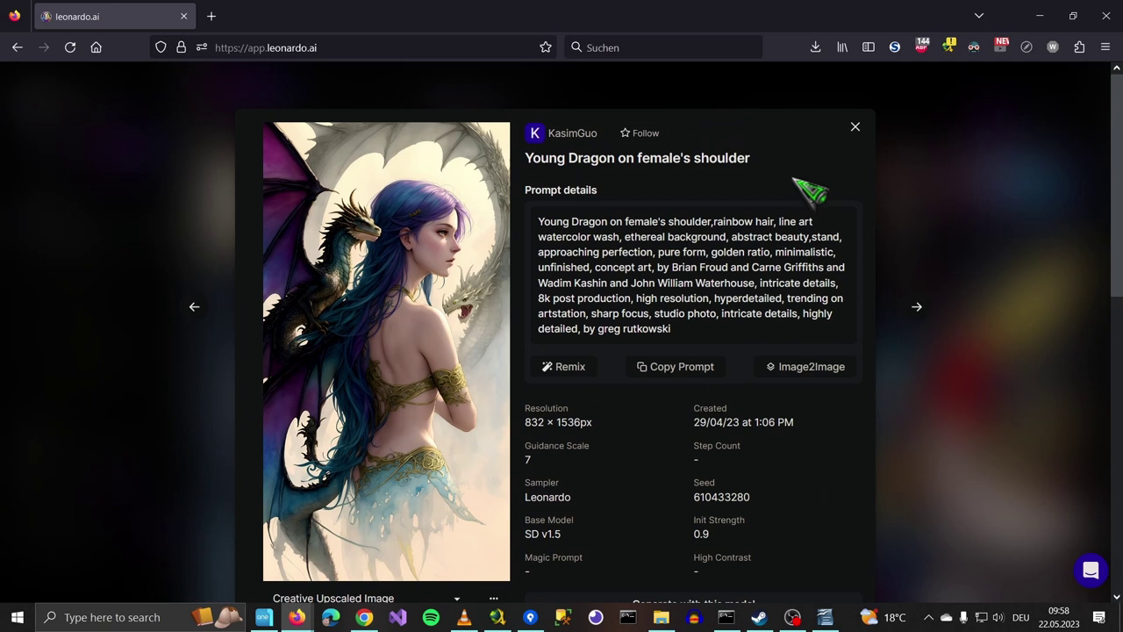